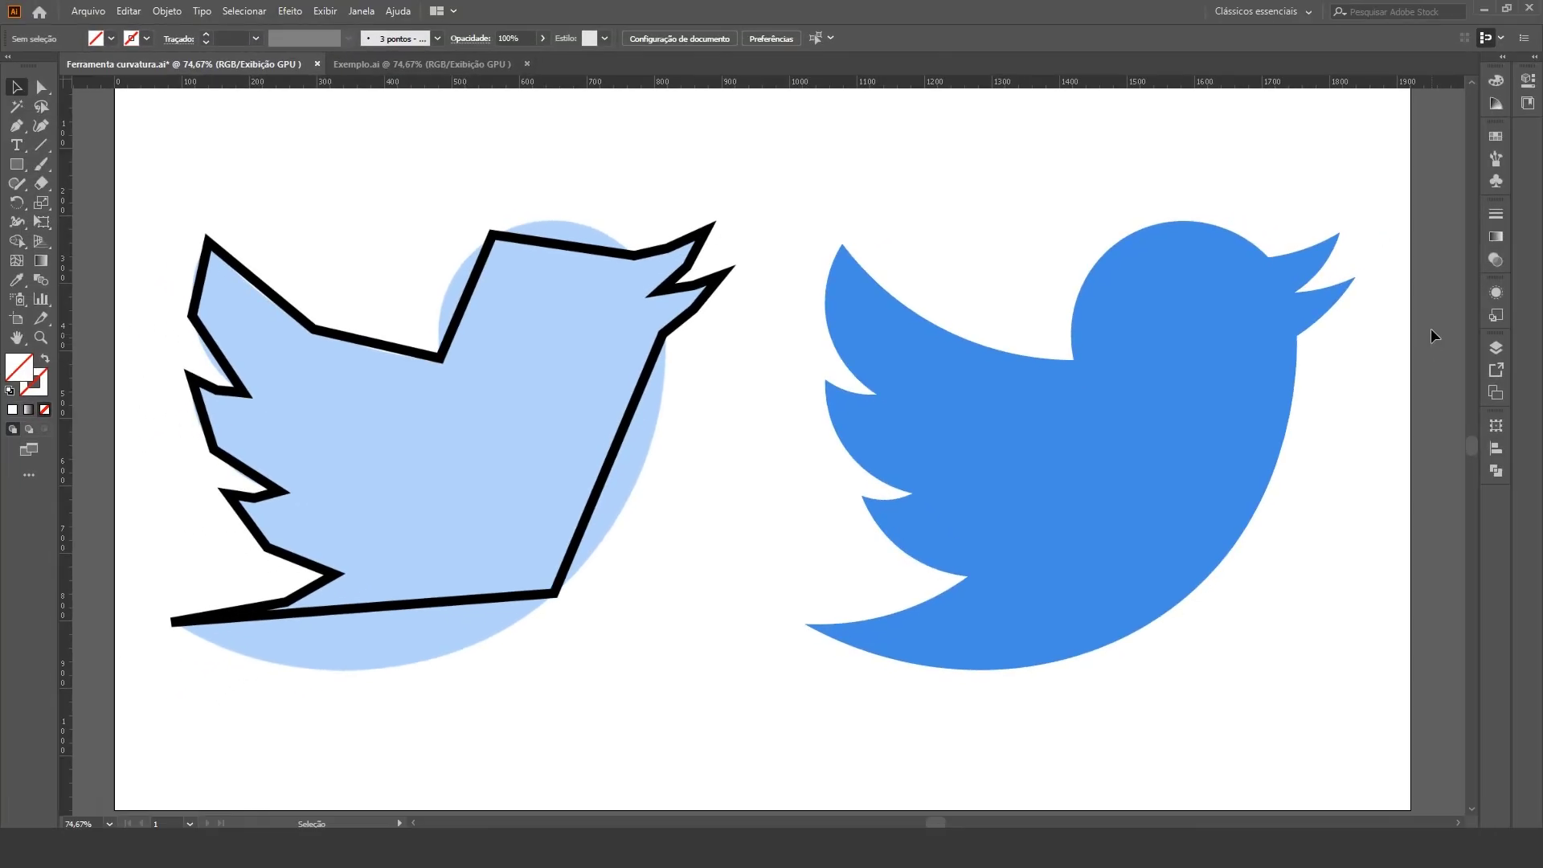
Step: Make the blank Exemplo.ai document tab active instead of the finished bird example
left_click(453, 66)
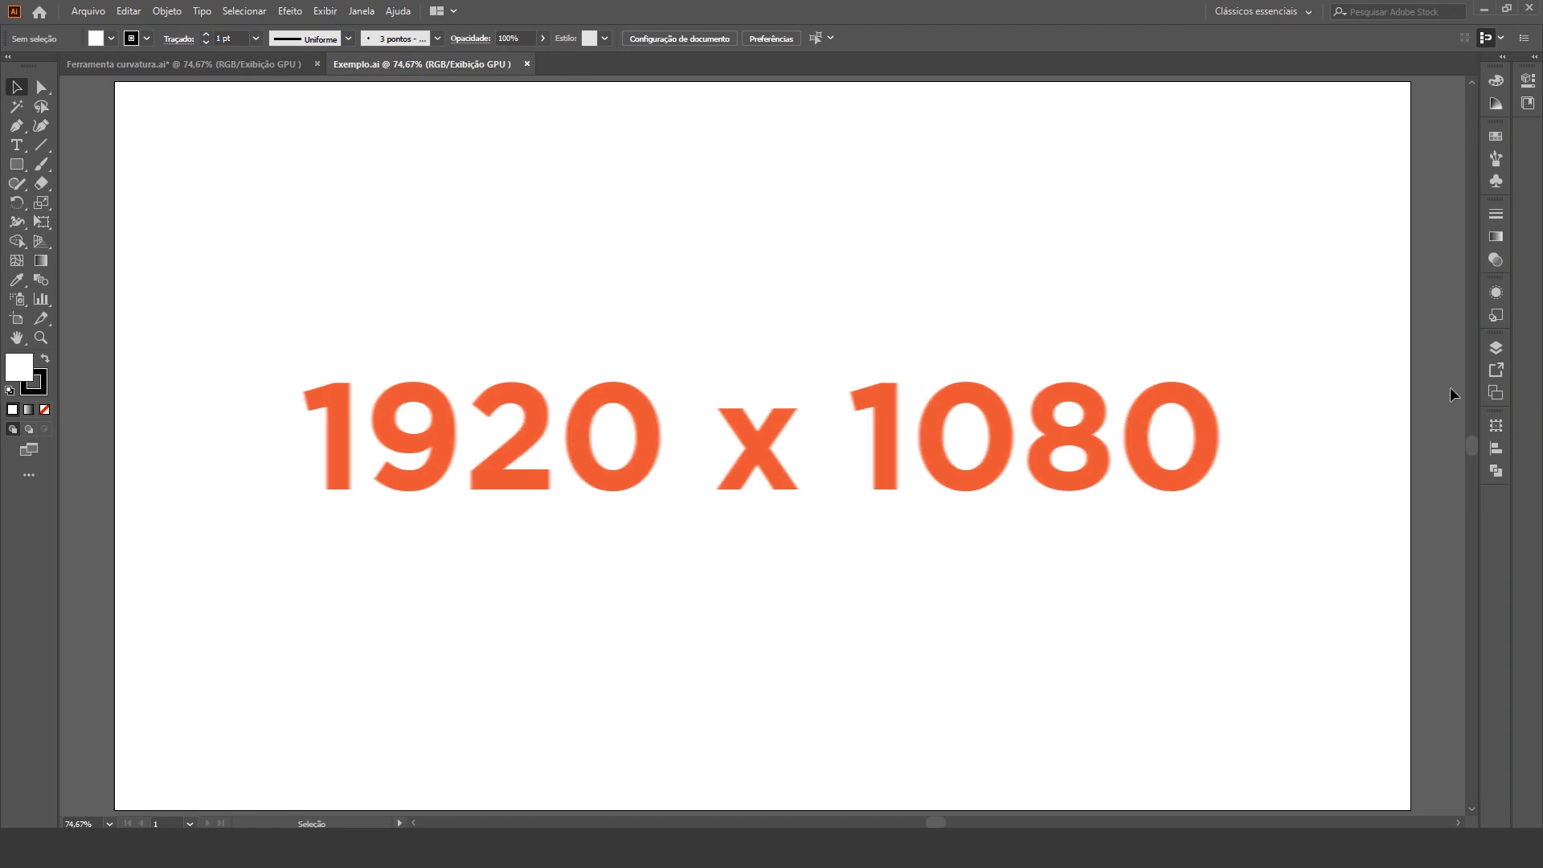
Step: Place the 'logo twitter' image on the Exemplo.ai artboard and move it toward the upper left
left_click(88, 12)
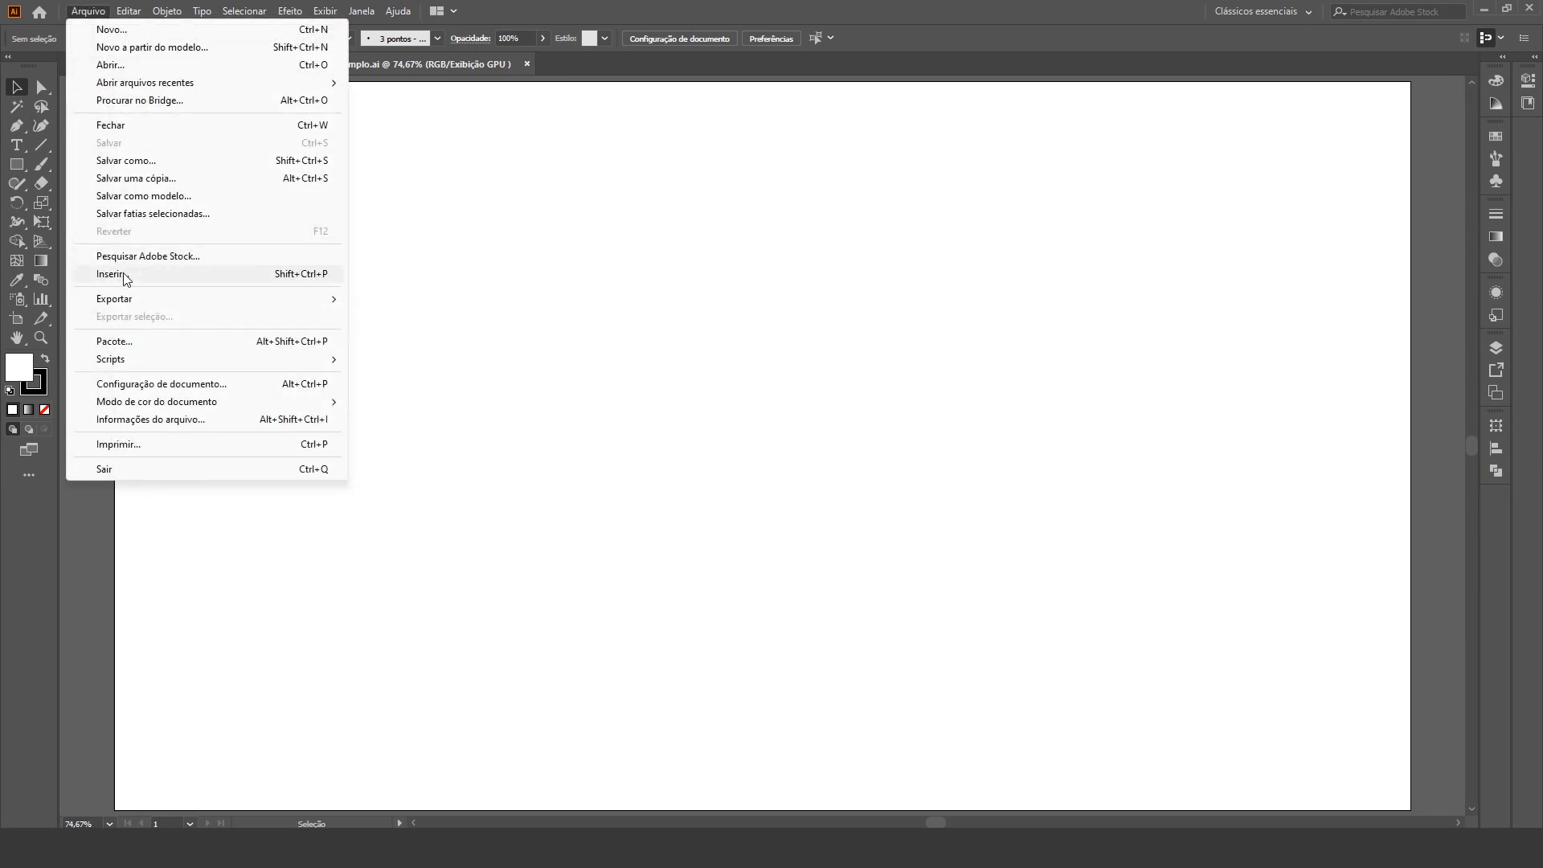
left_click(125, 274)
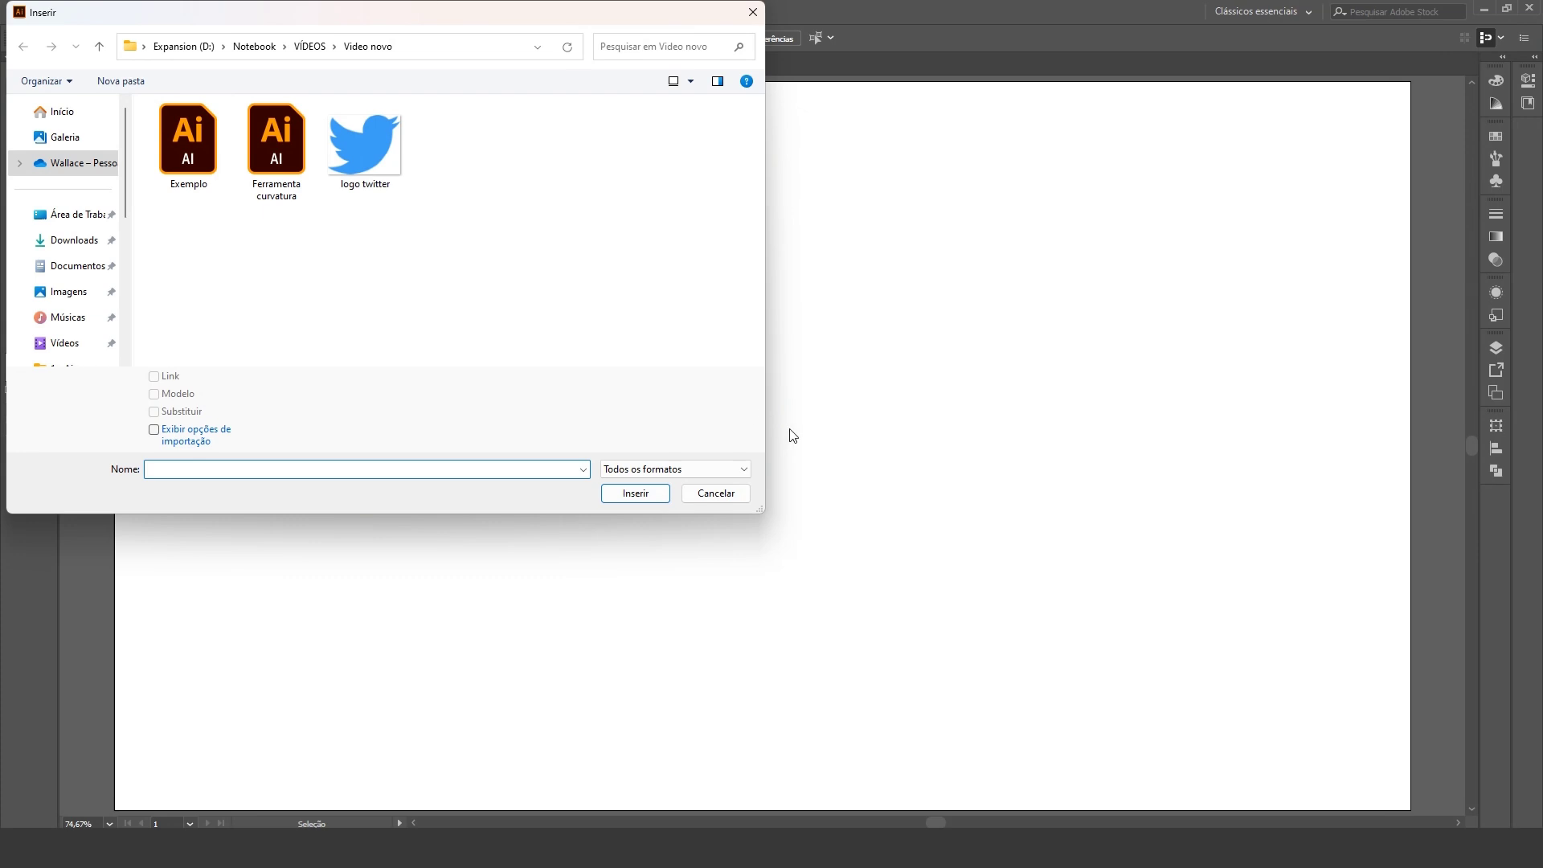
left_click(379, 181)
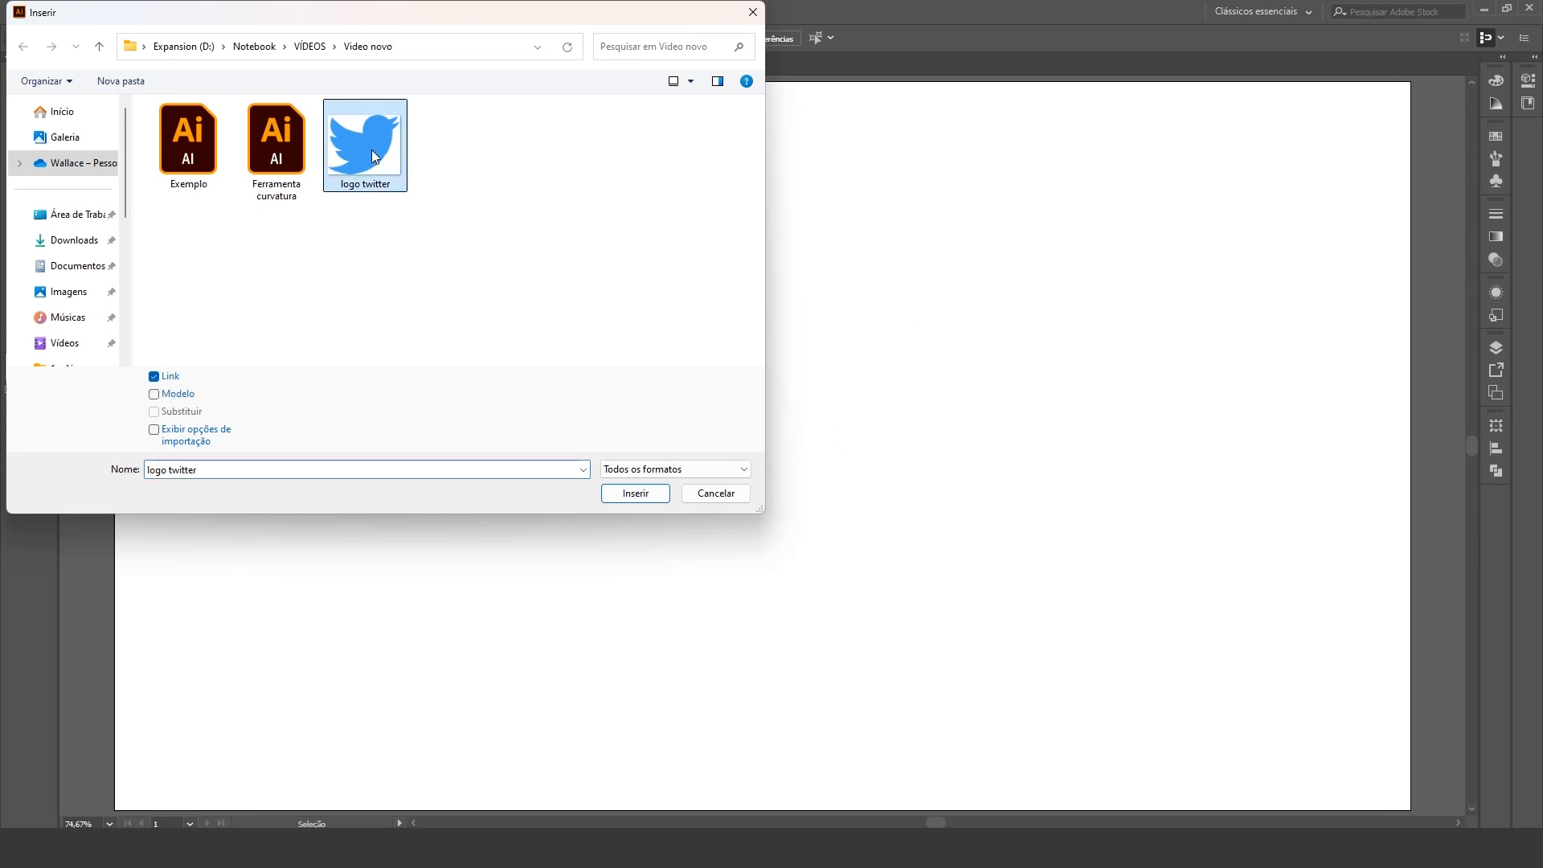
left_click(639, 494)
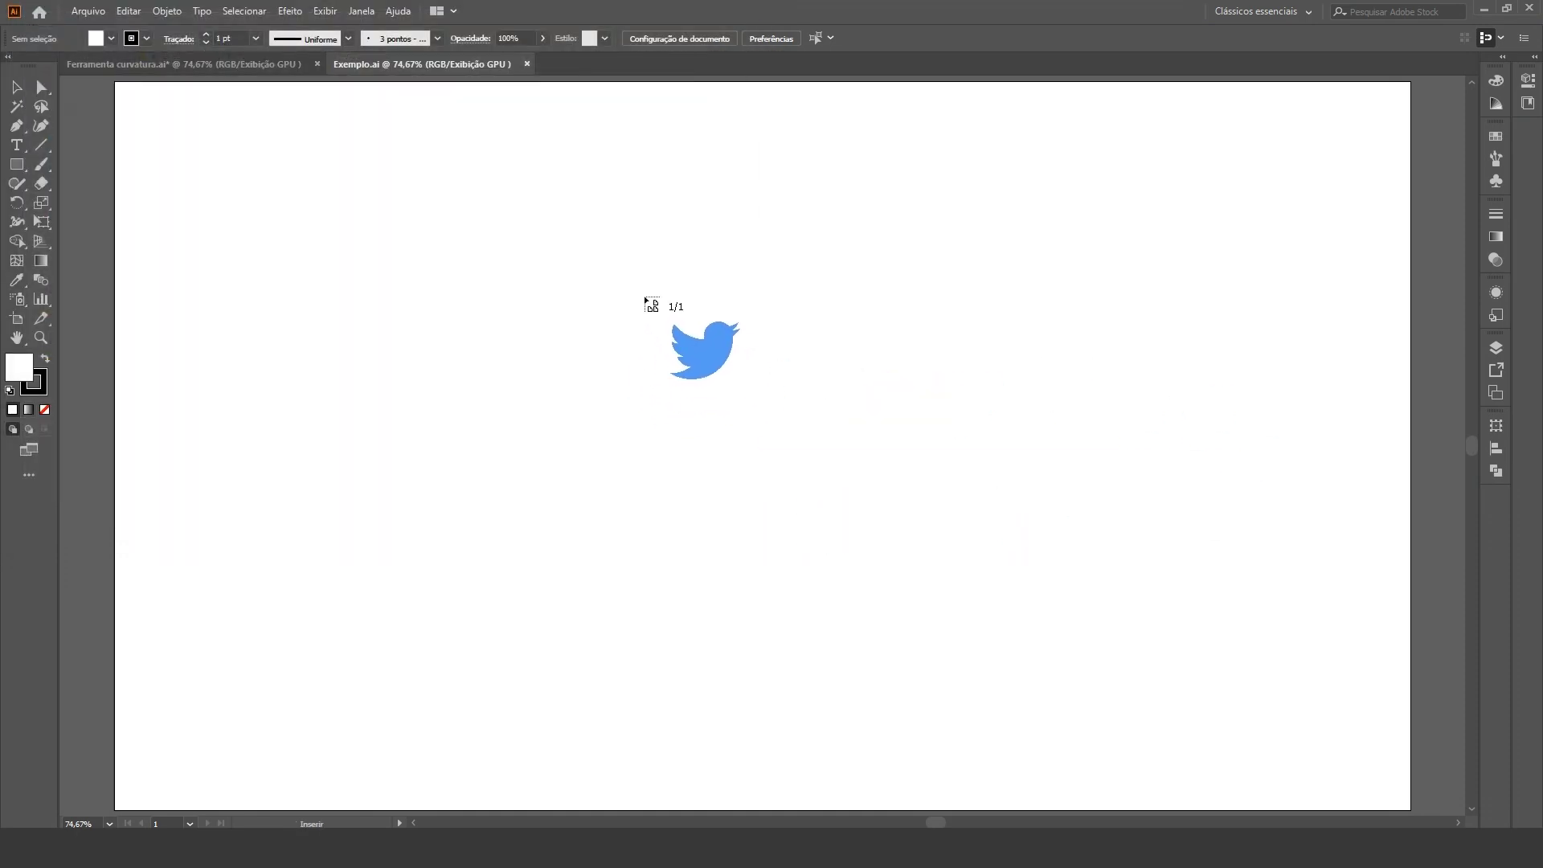
left_click(643, 295)
left_click_drag(807, 445, 609, 294)
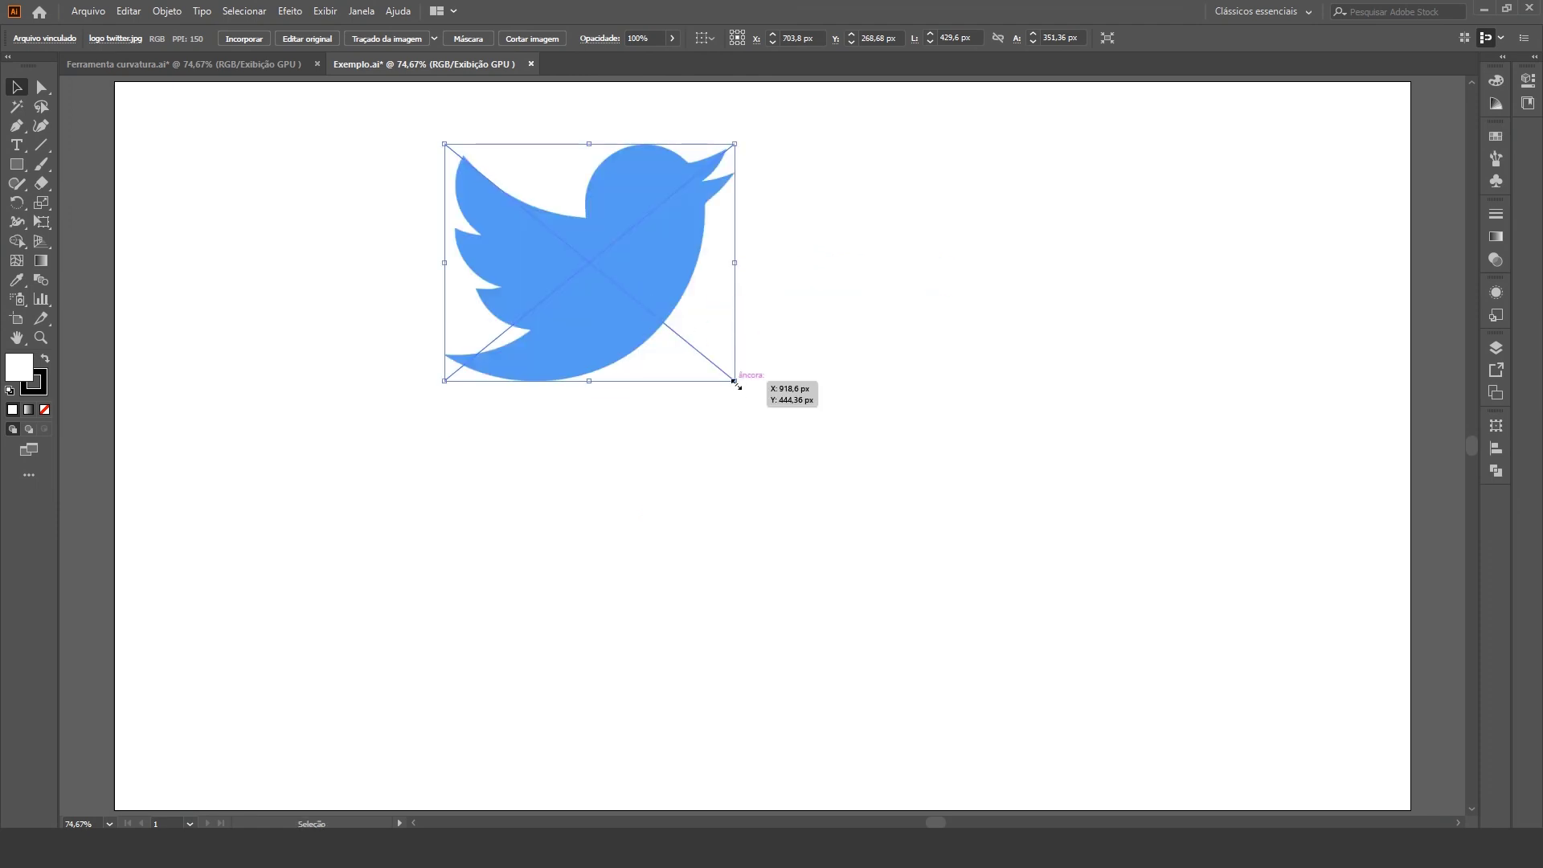
Step: Scale the bird image up to fill the artboard, nudge it into place, and set opacity to 40%
left_click_drag(735, 382, 1136, 709)
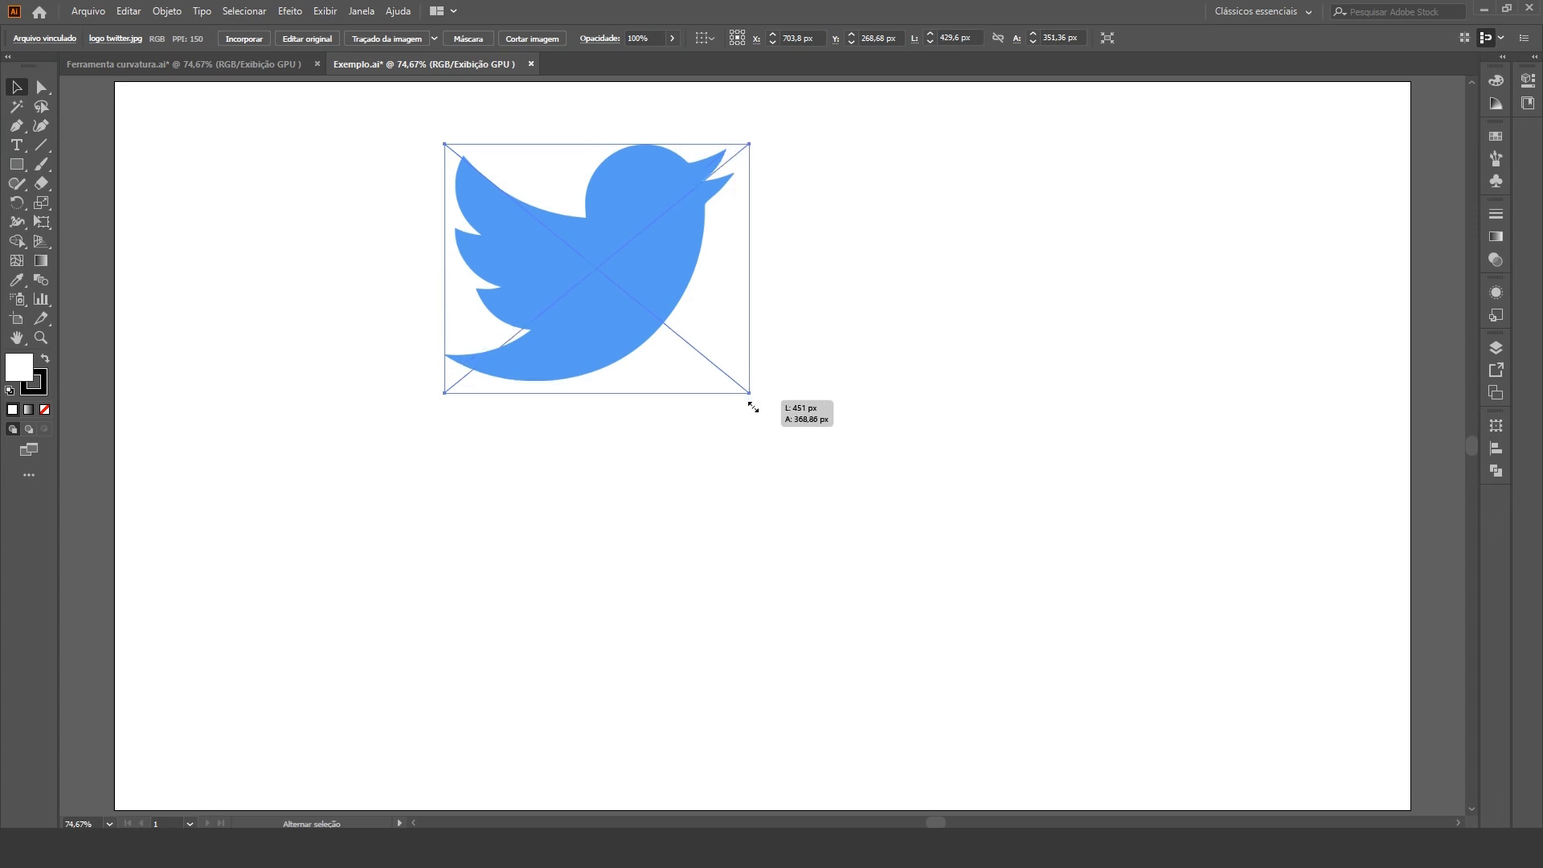
mouse_move(918, 474)
left_mouse_down()
mouse_move(886, 487)
mouse_move(950, 467)
mouse_move(934, 487)
left_mouse_up()
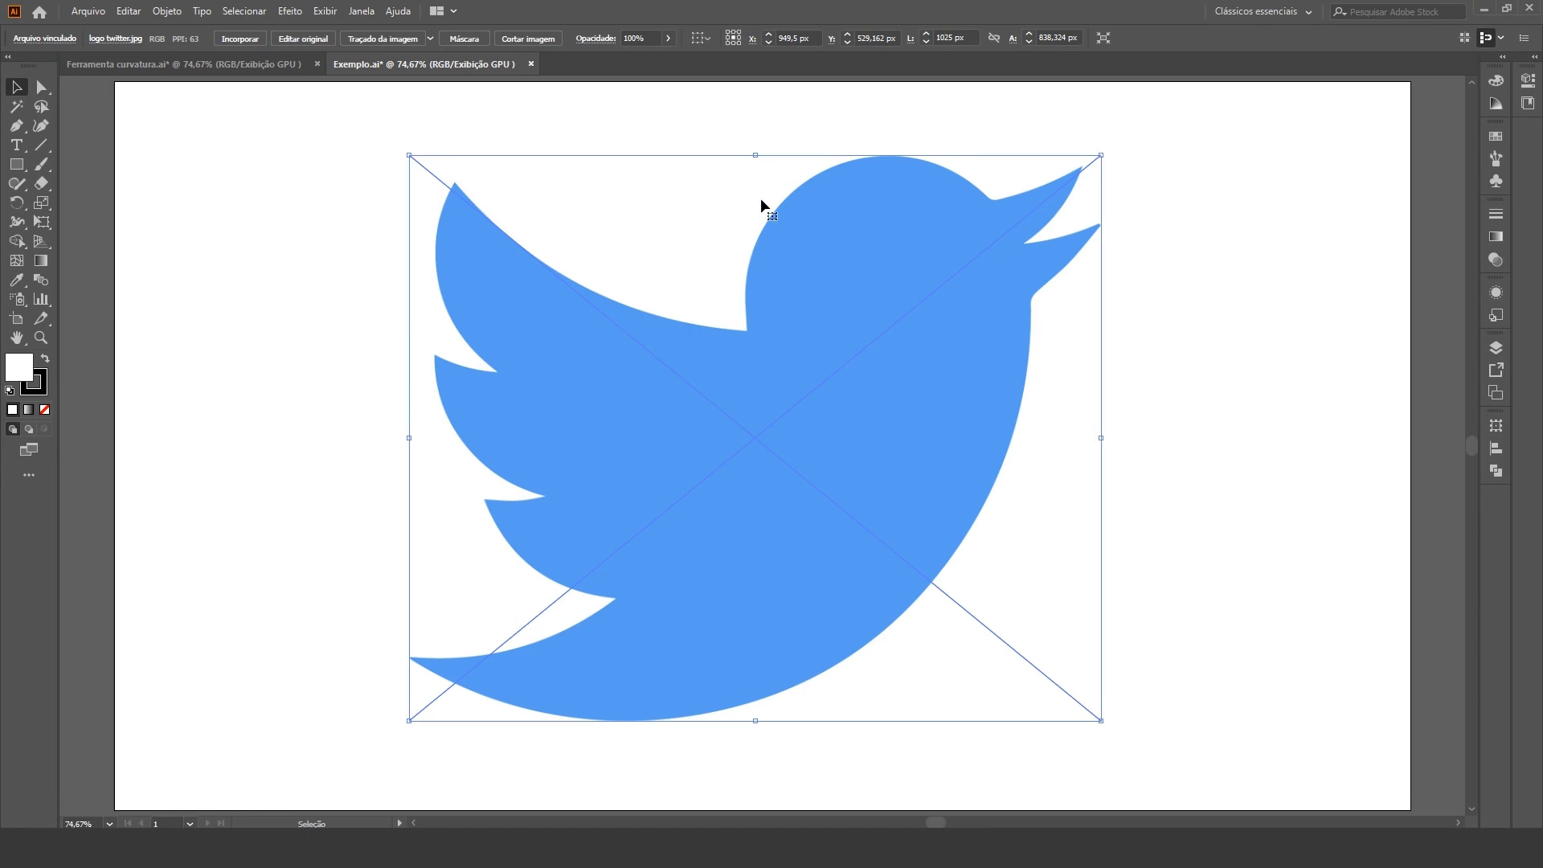
left_click(668, 38)
left_click_drag(639, 62, 634, 59)
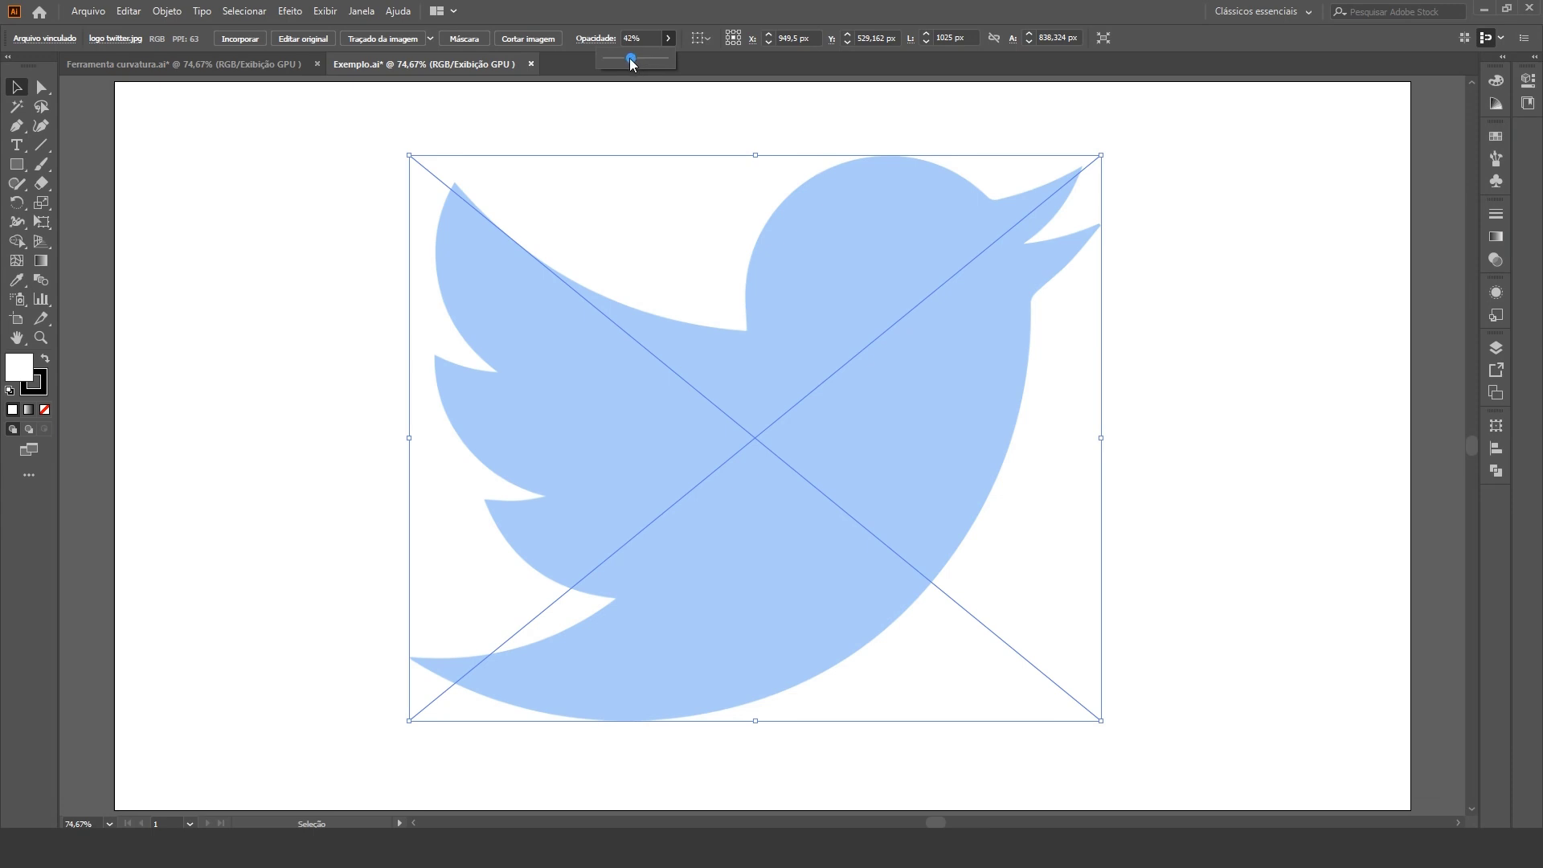
left_click_drag(628, 60, 630, 59)
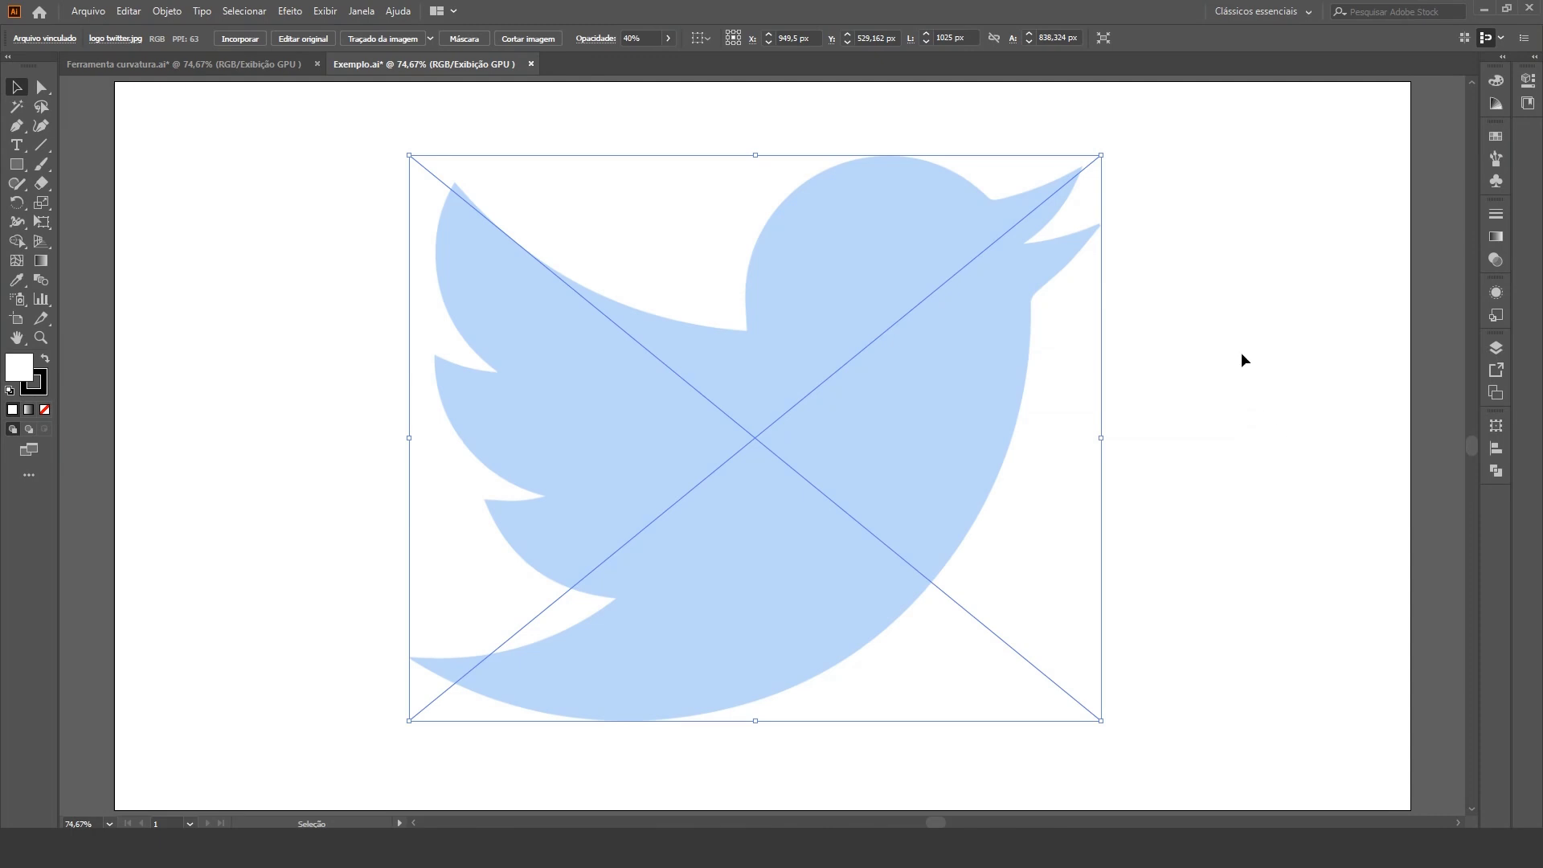
Step: Lock the bird image sublayer under Camada 1 in the Layers panel
left_click(360, 11)
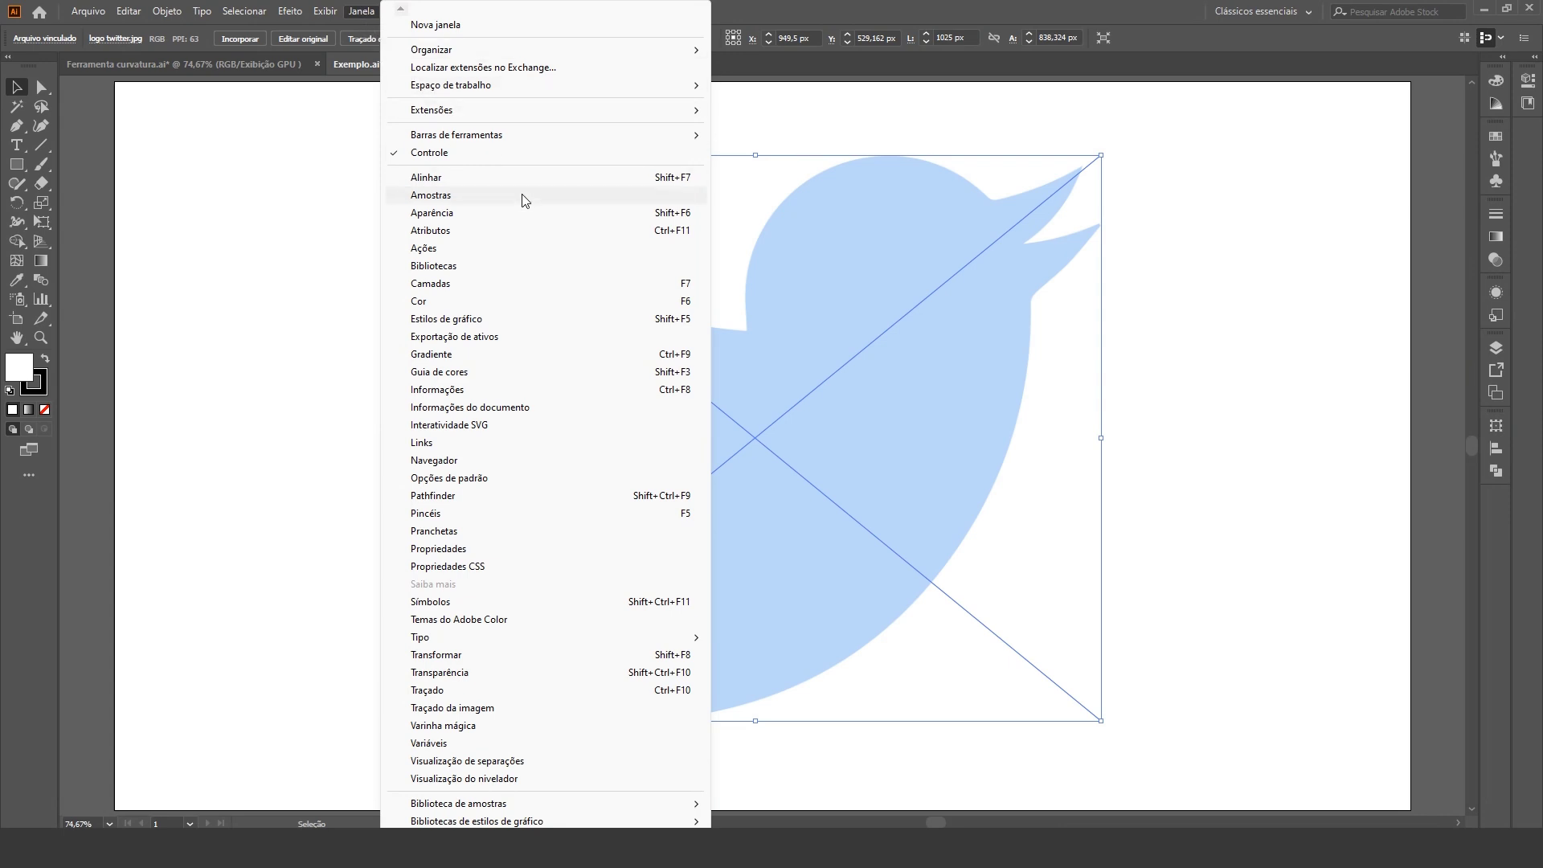
left_click(455, 285)
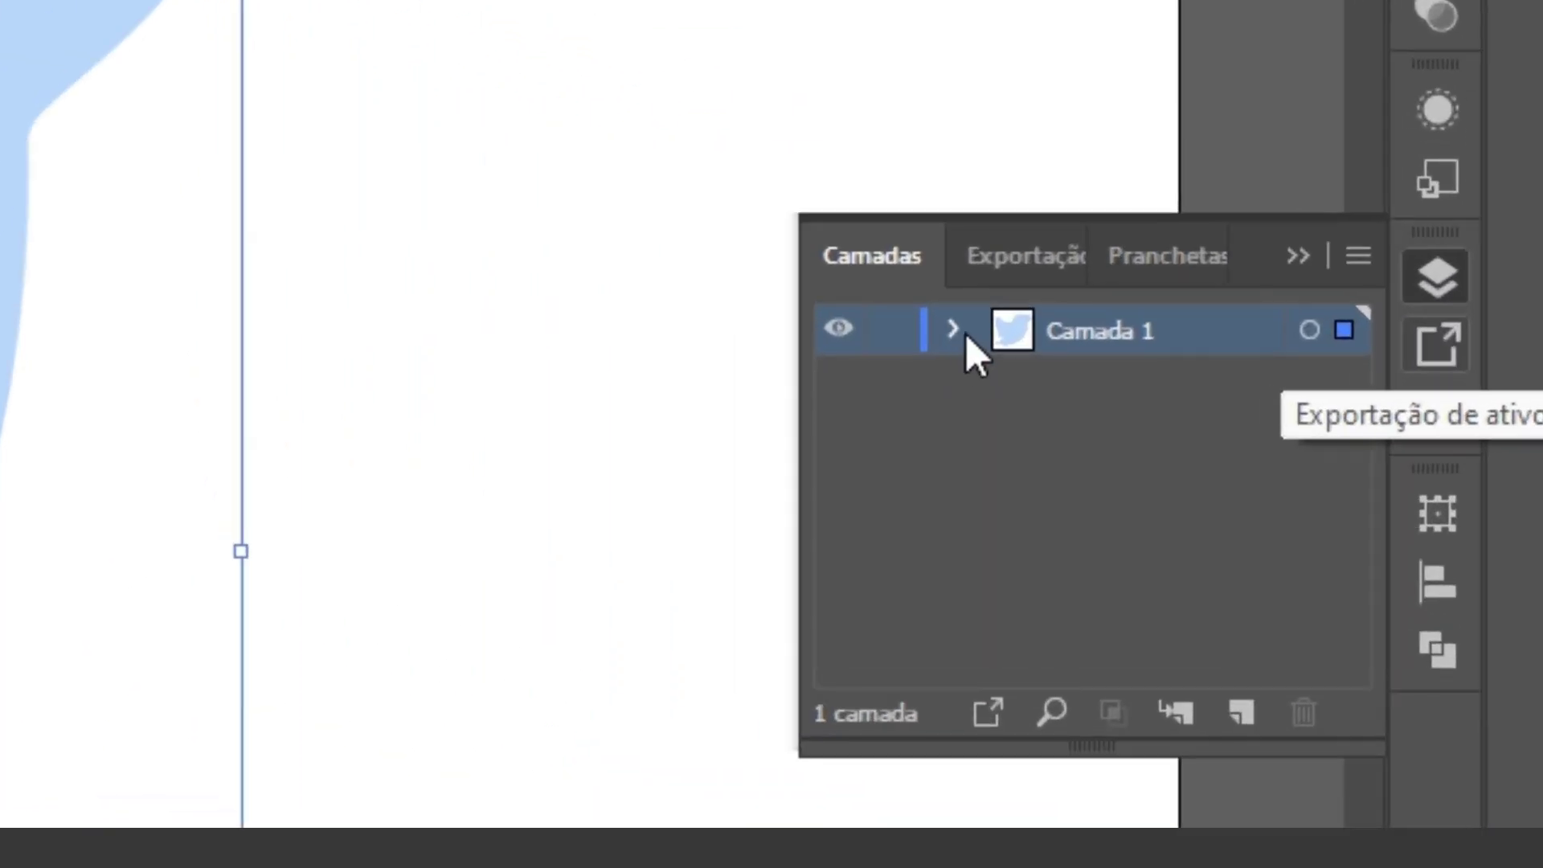
left_click(954, 328)
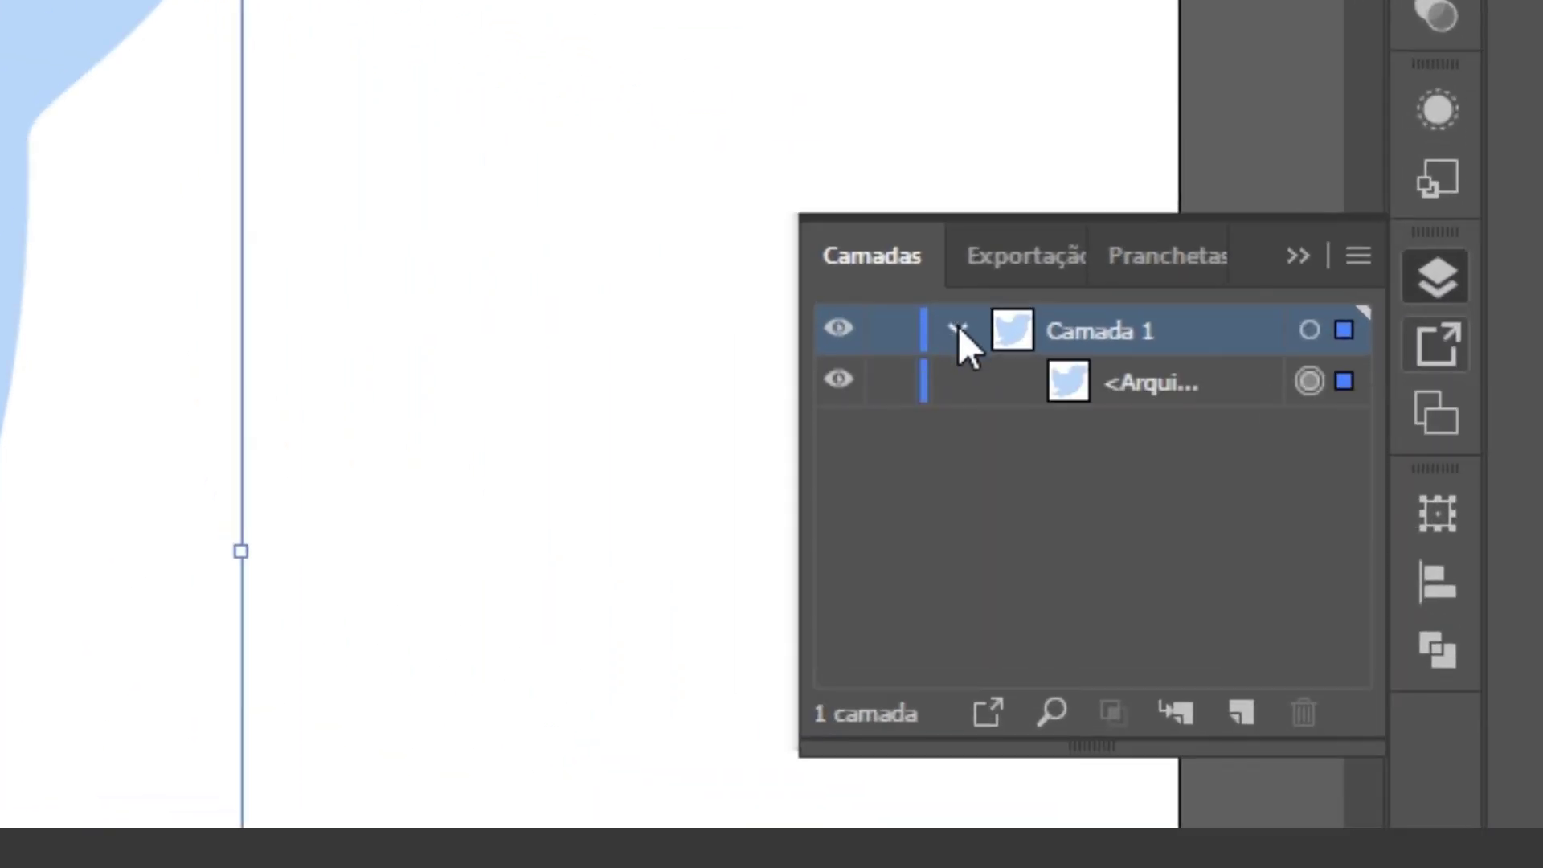
left_click(890, 386)
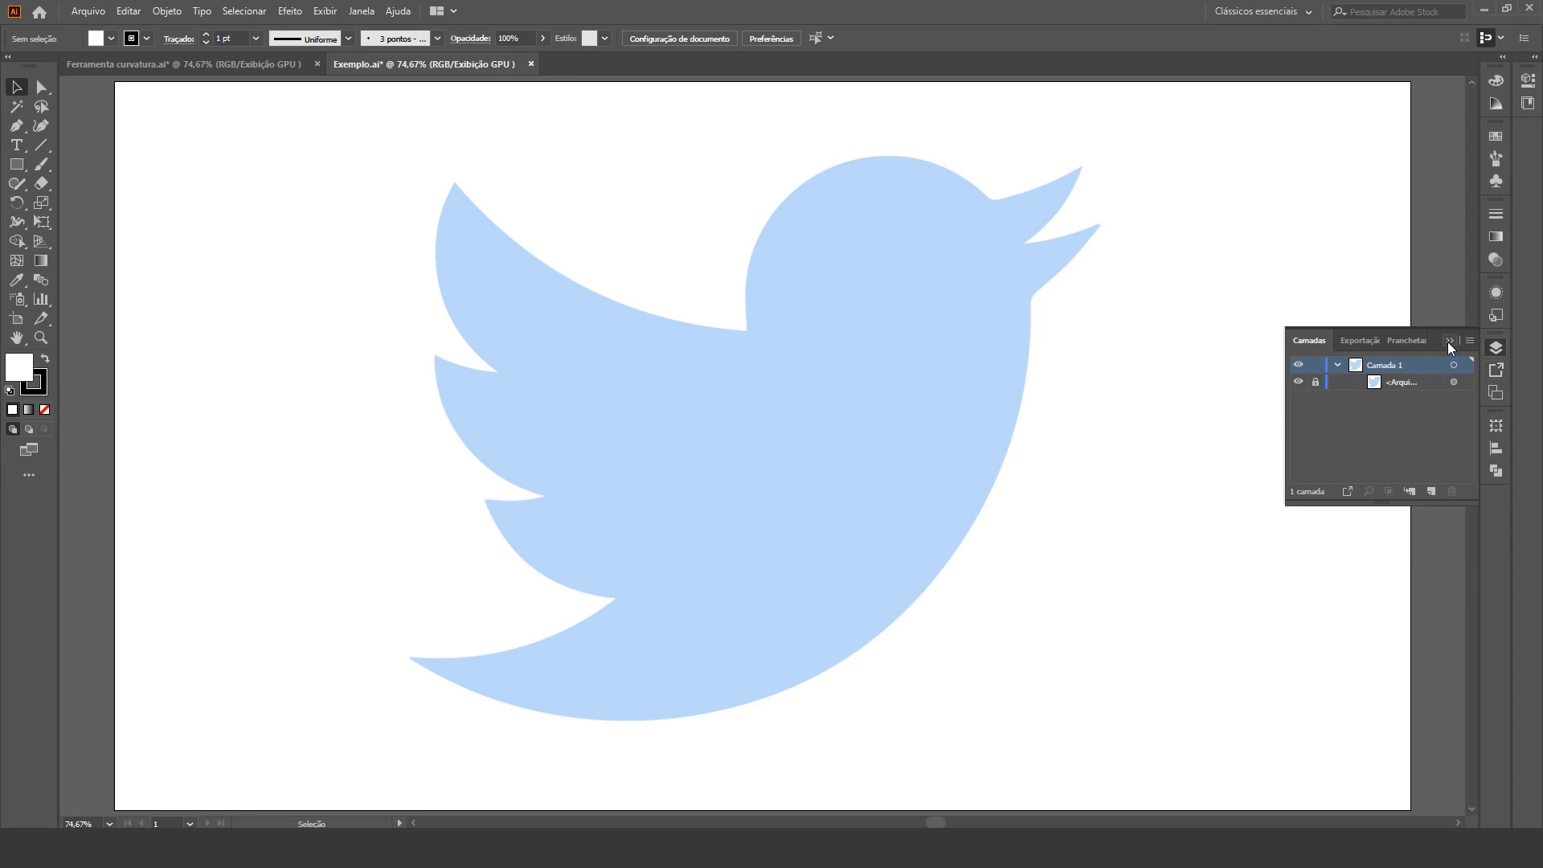
left_click(1448, 341)
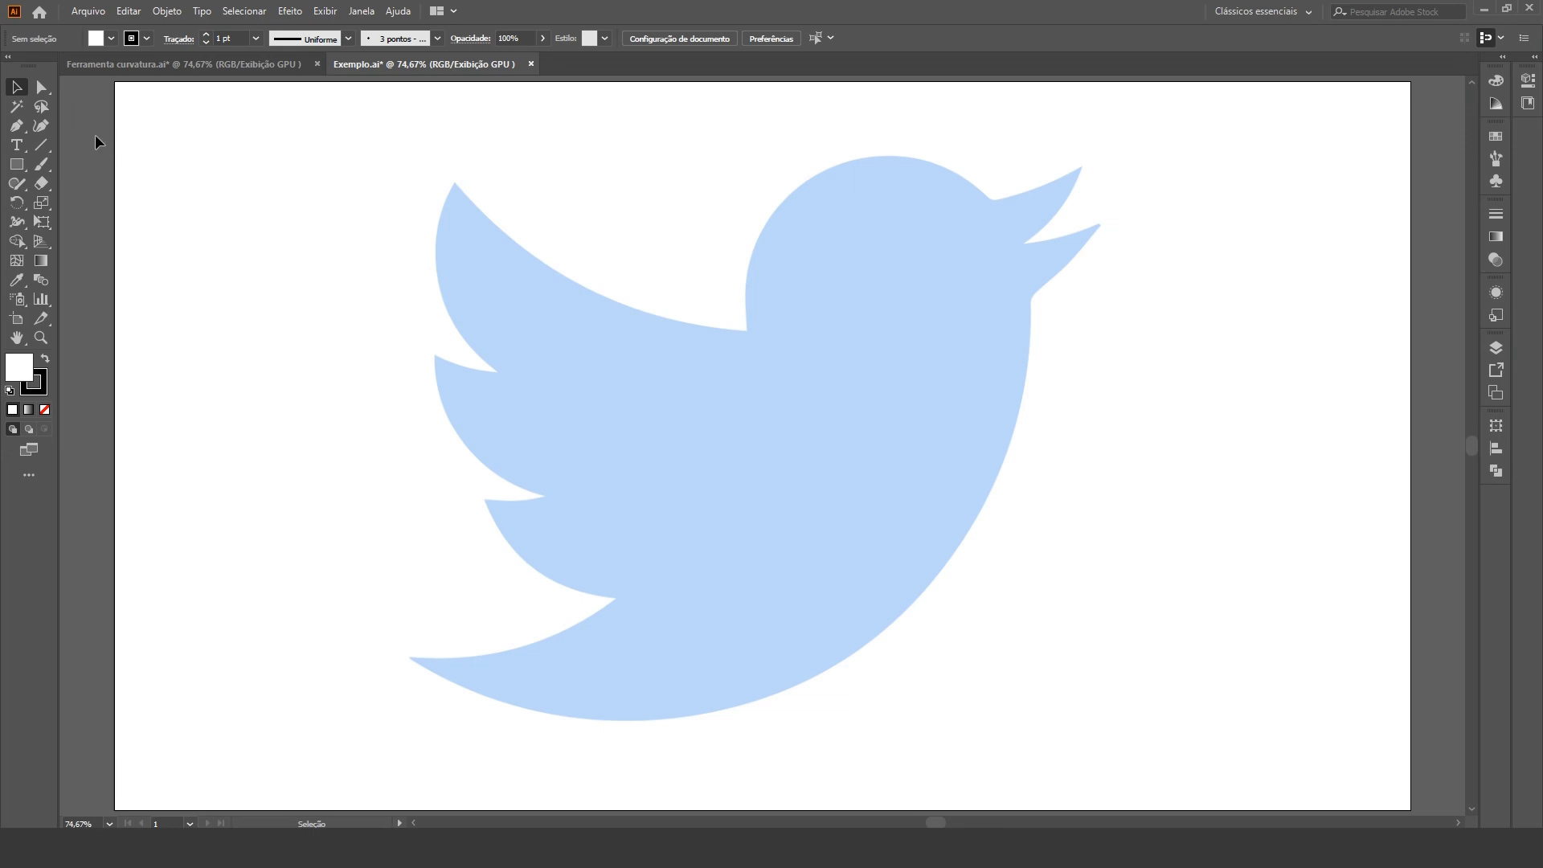
Step: Choose the Curvature tool with no fill and a 10 pt stroke, and place the first anchor at the wing tip
left_click(43, 127)
left_click(45, 409)
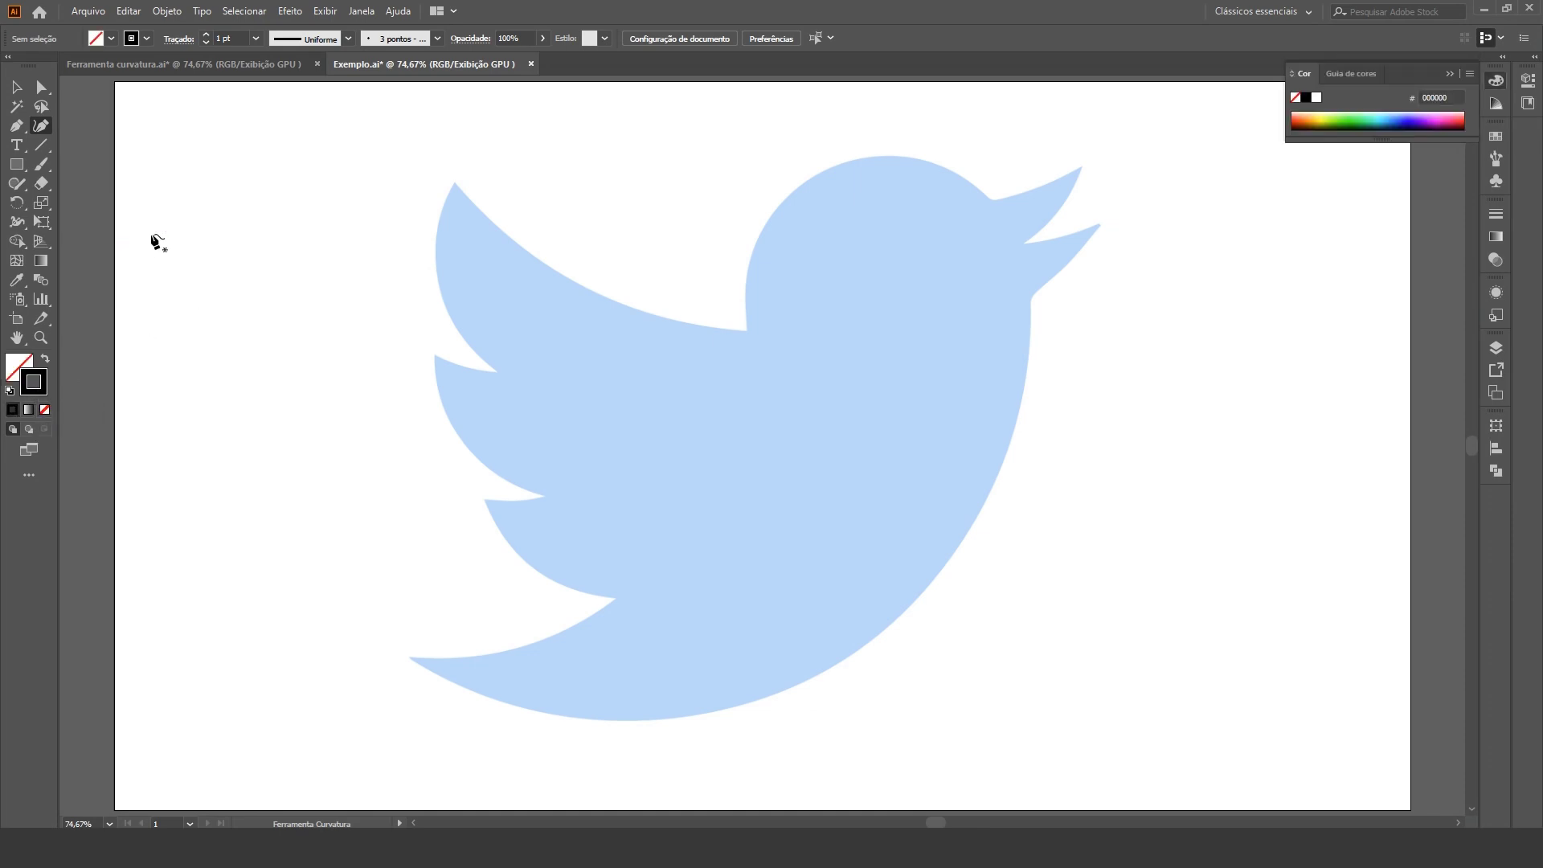
left_click(255, 38)
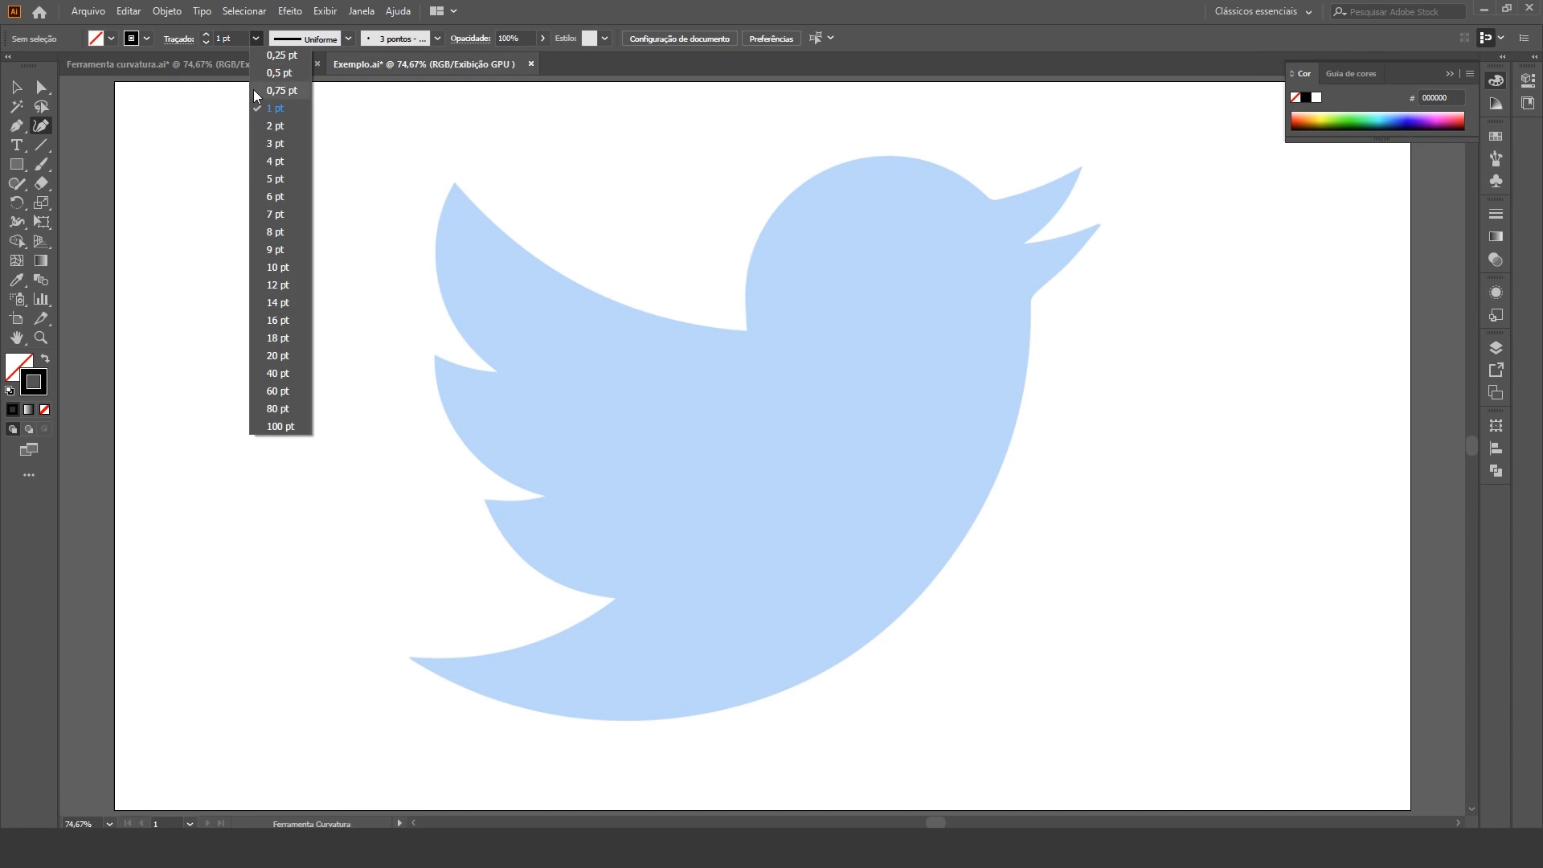
left_click(286, 269)
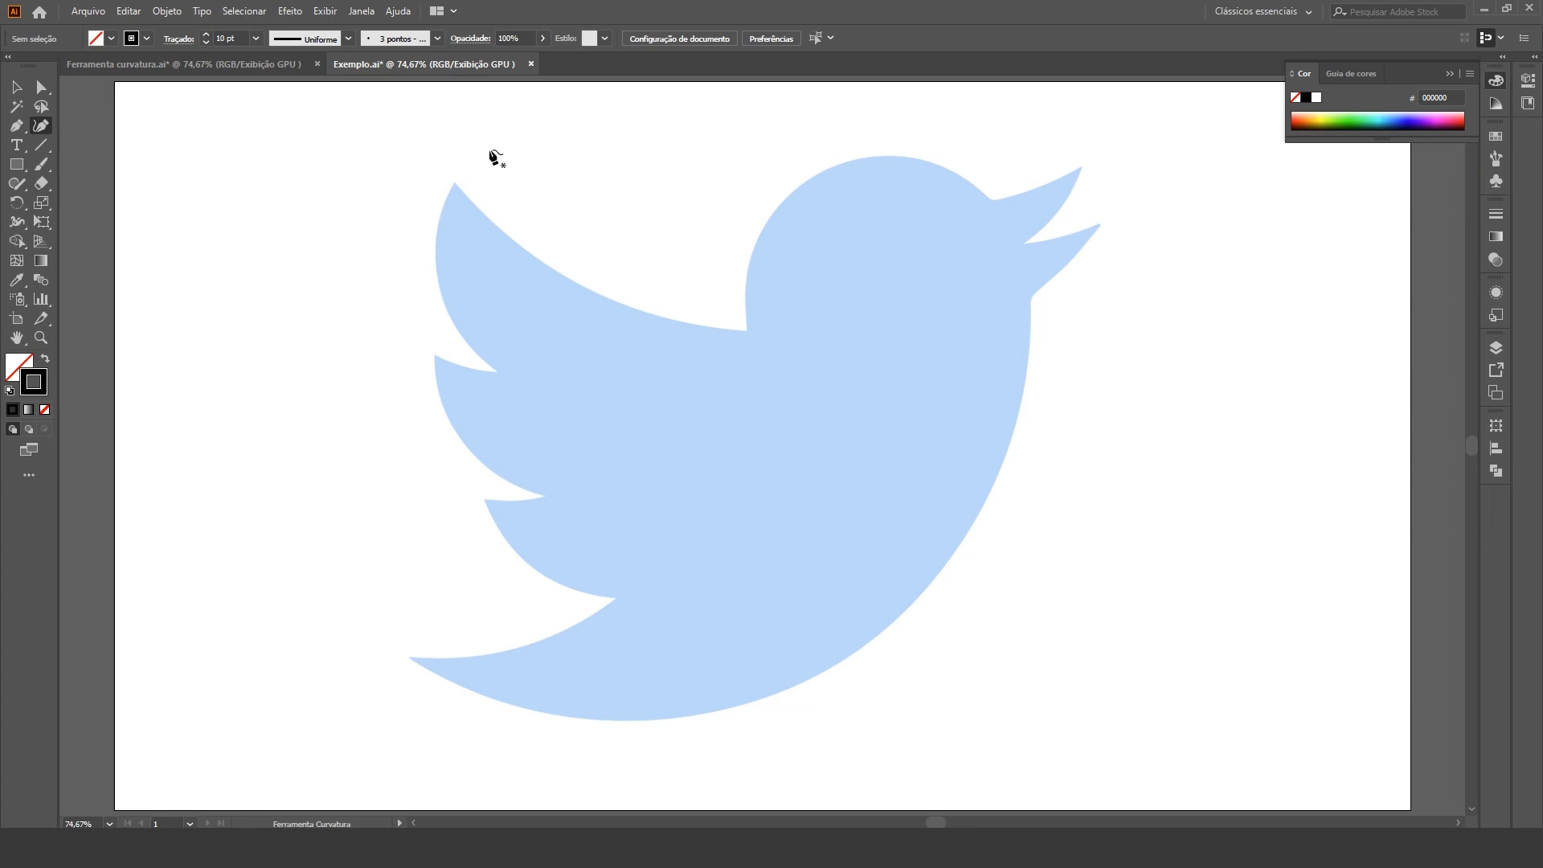
left_click(454, 180)
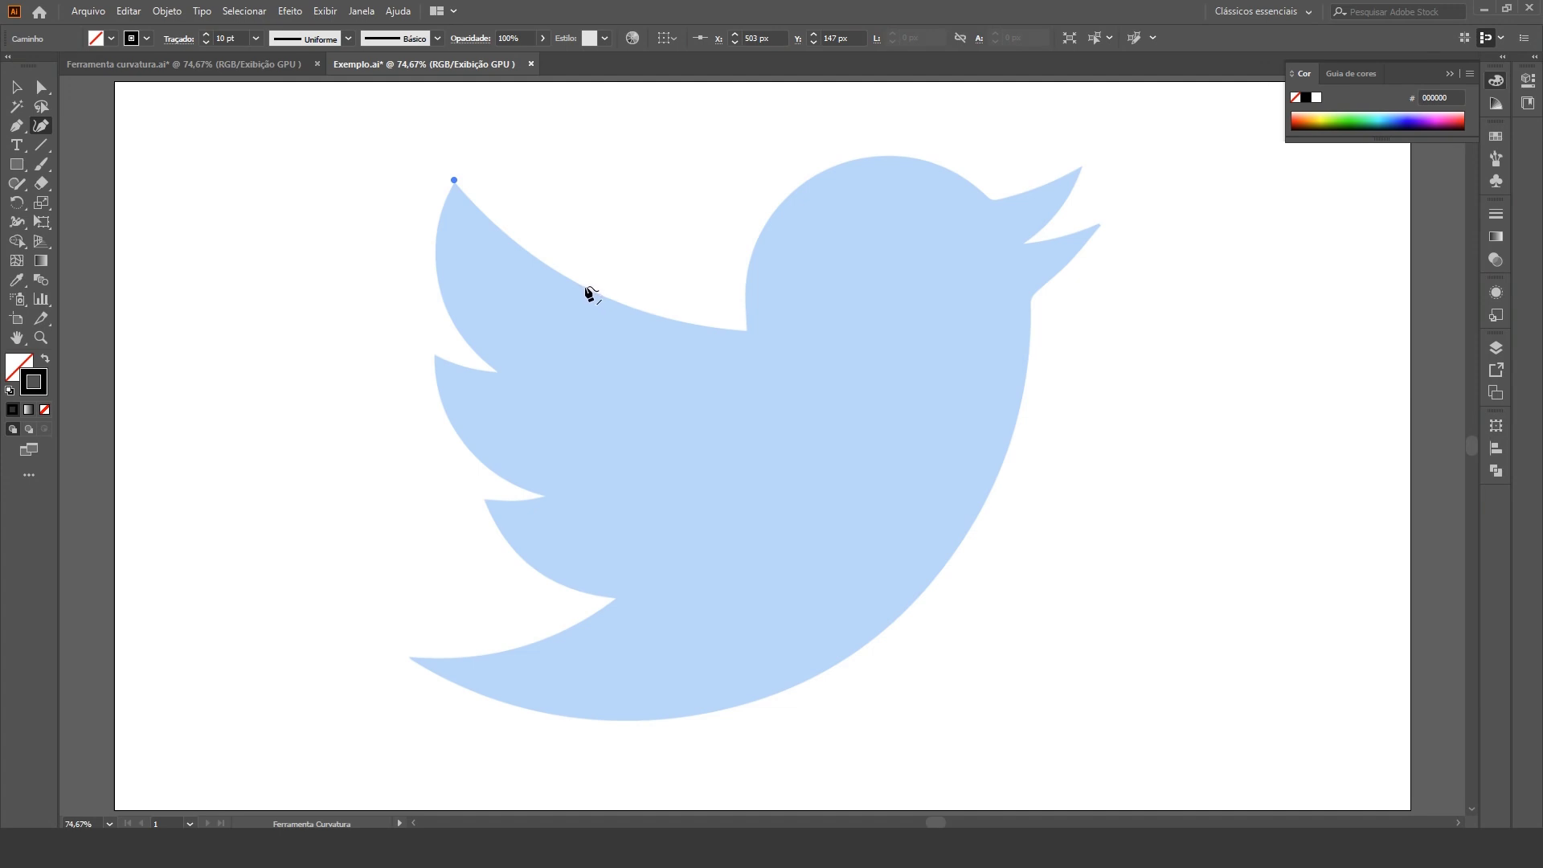
Step: Add anchors along the wing's upper edge, the head top and the head-beak join, then zoom in
left_click(584, 286)
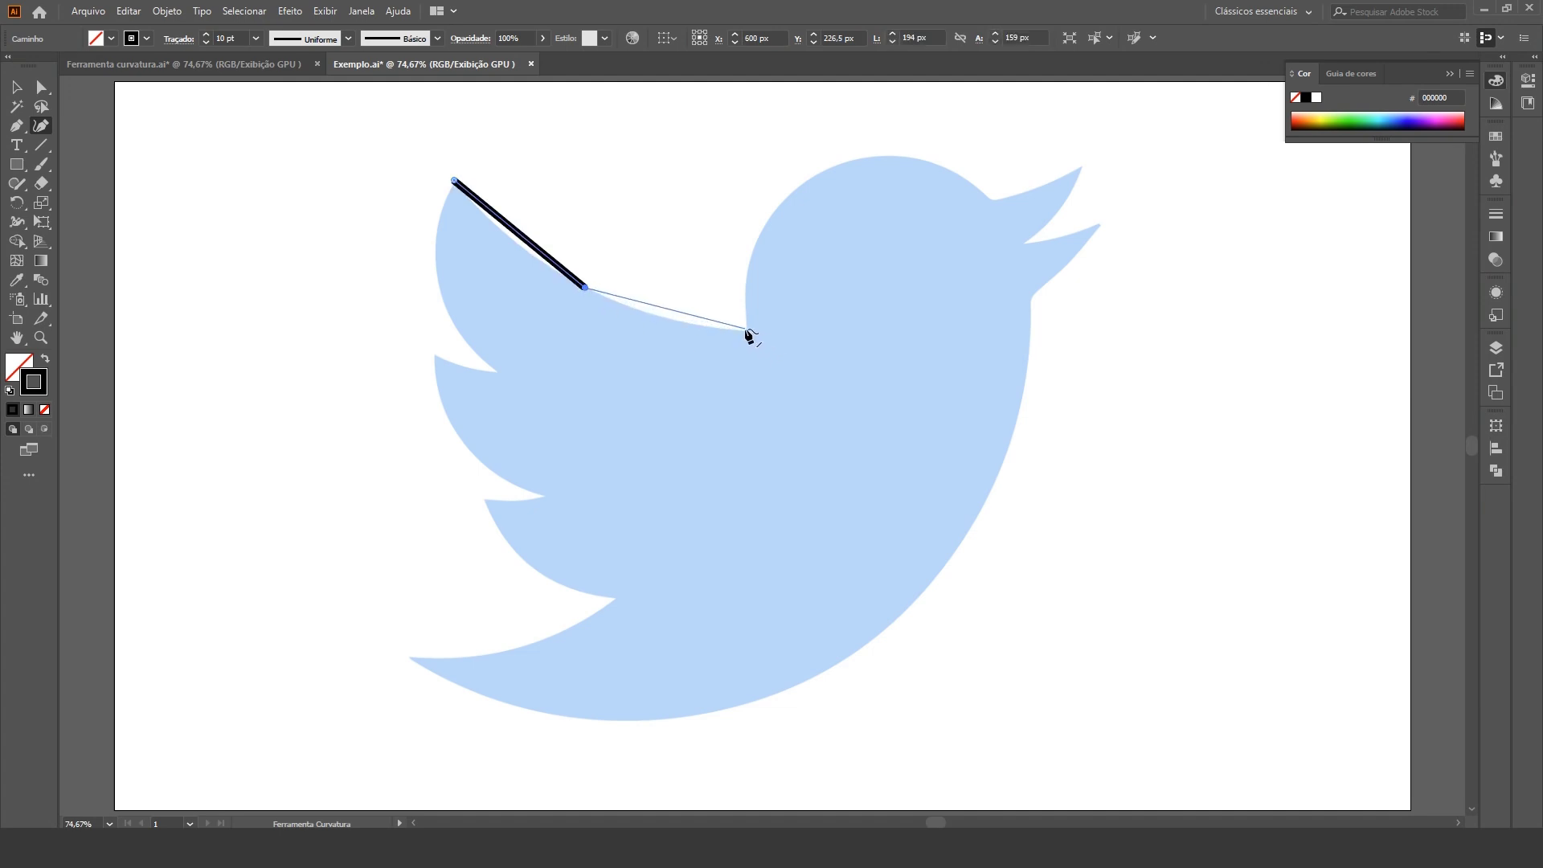
left_click(746, 330)
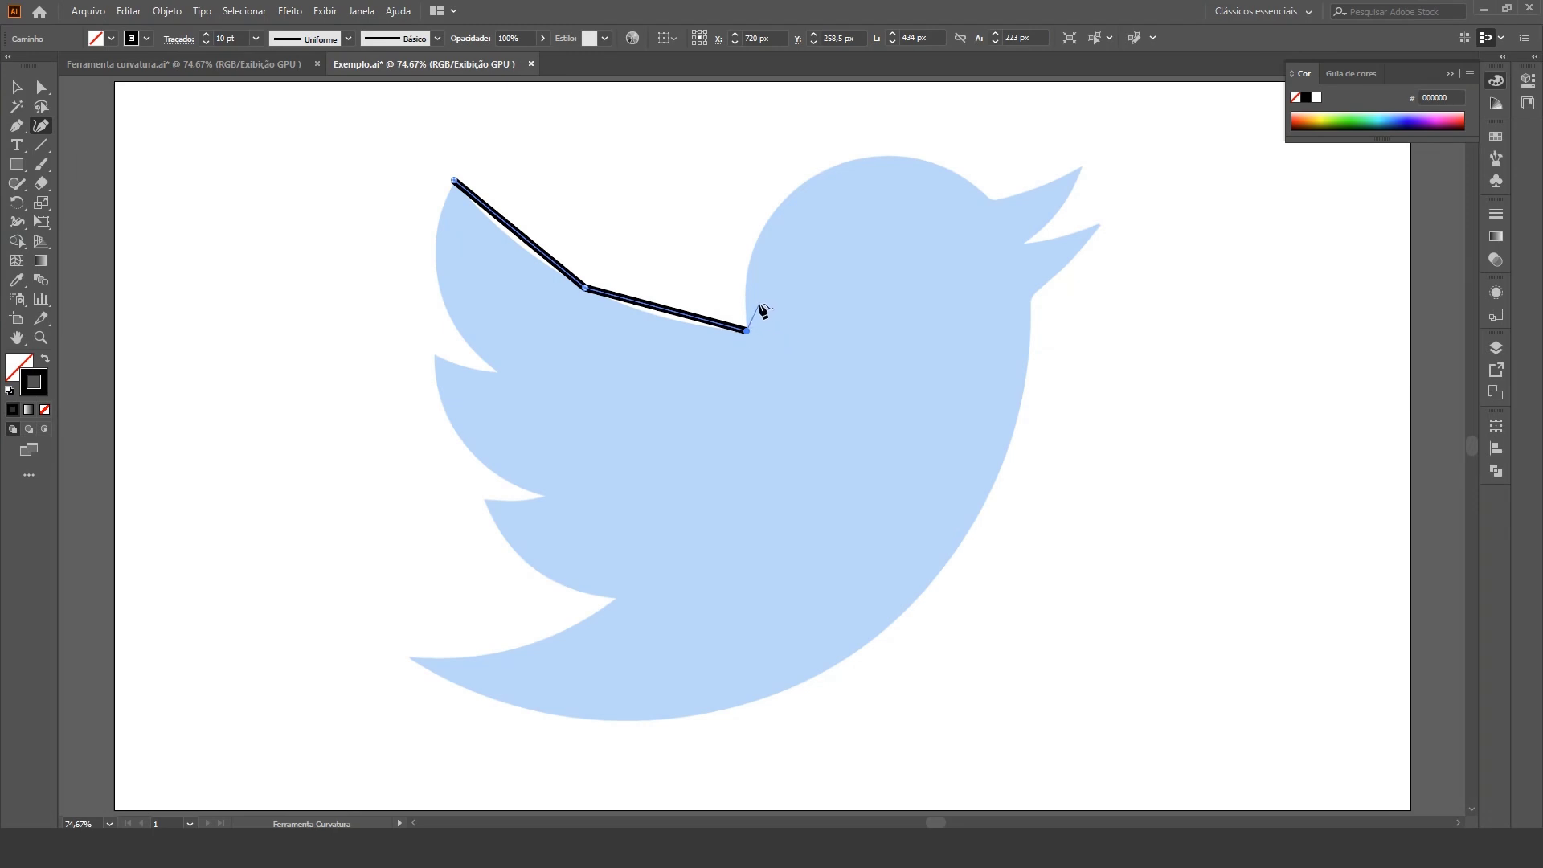
left_click(806, 180)
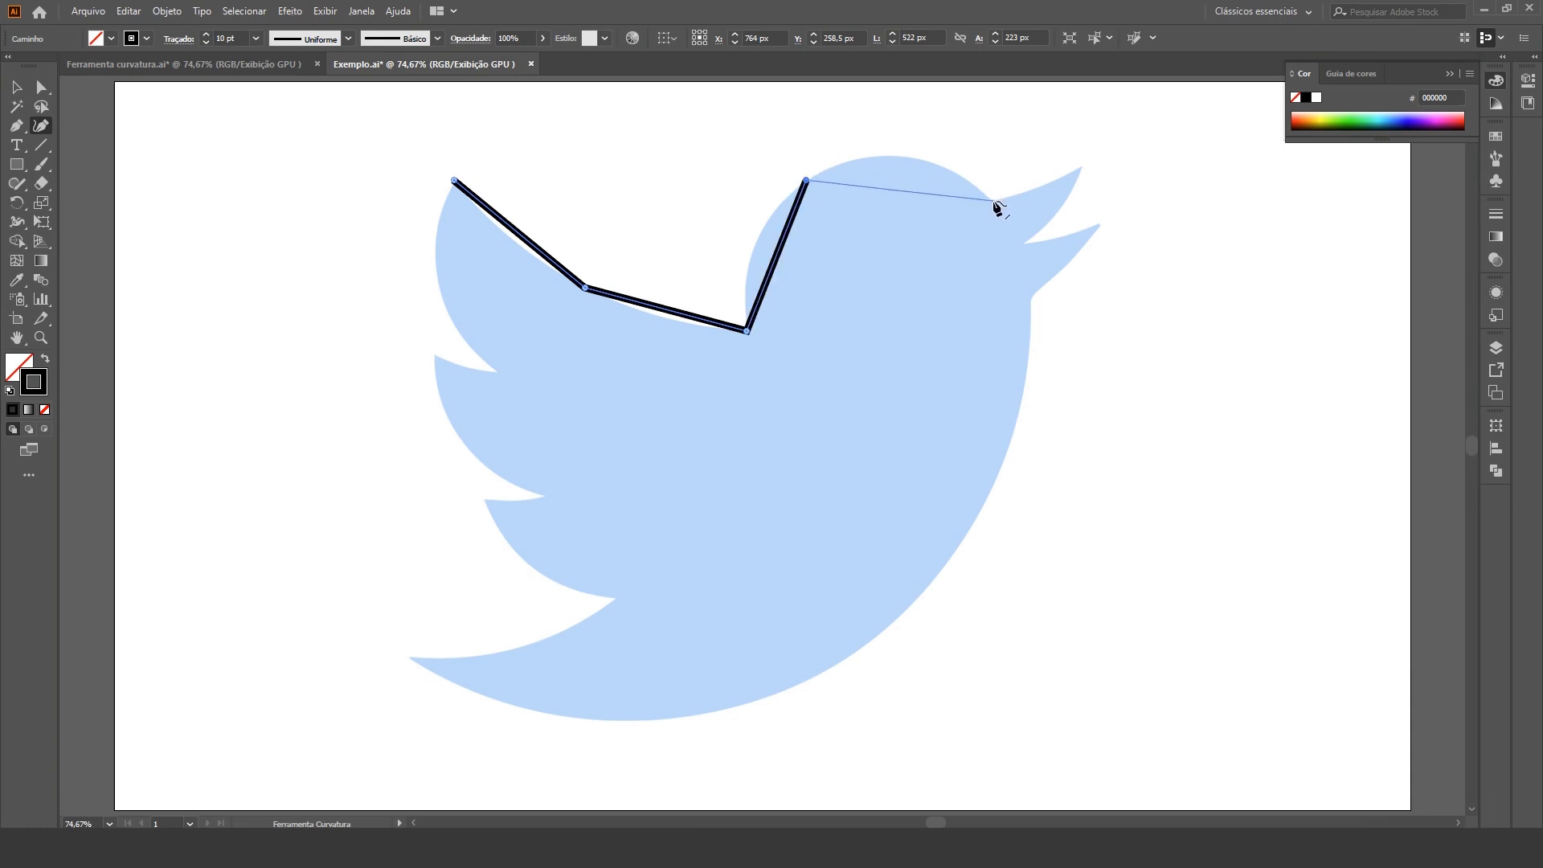
left_click(990, 200)
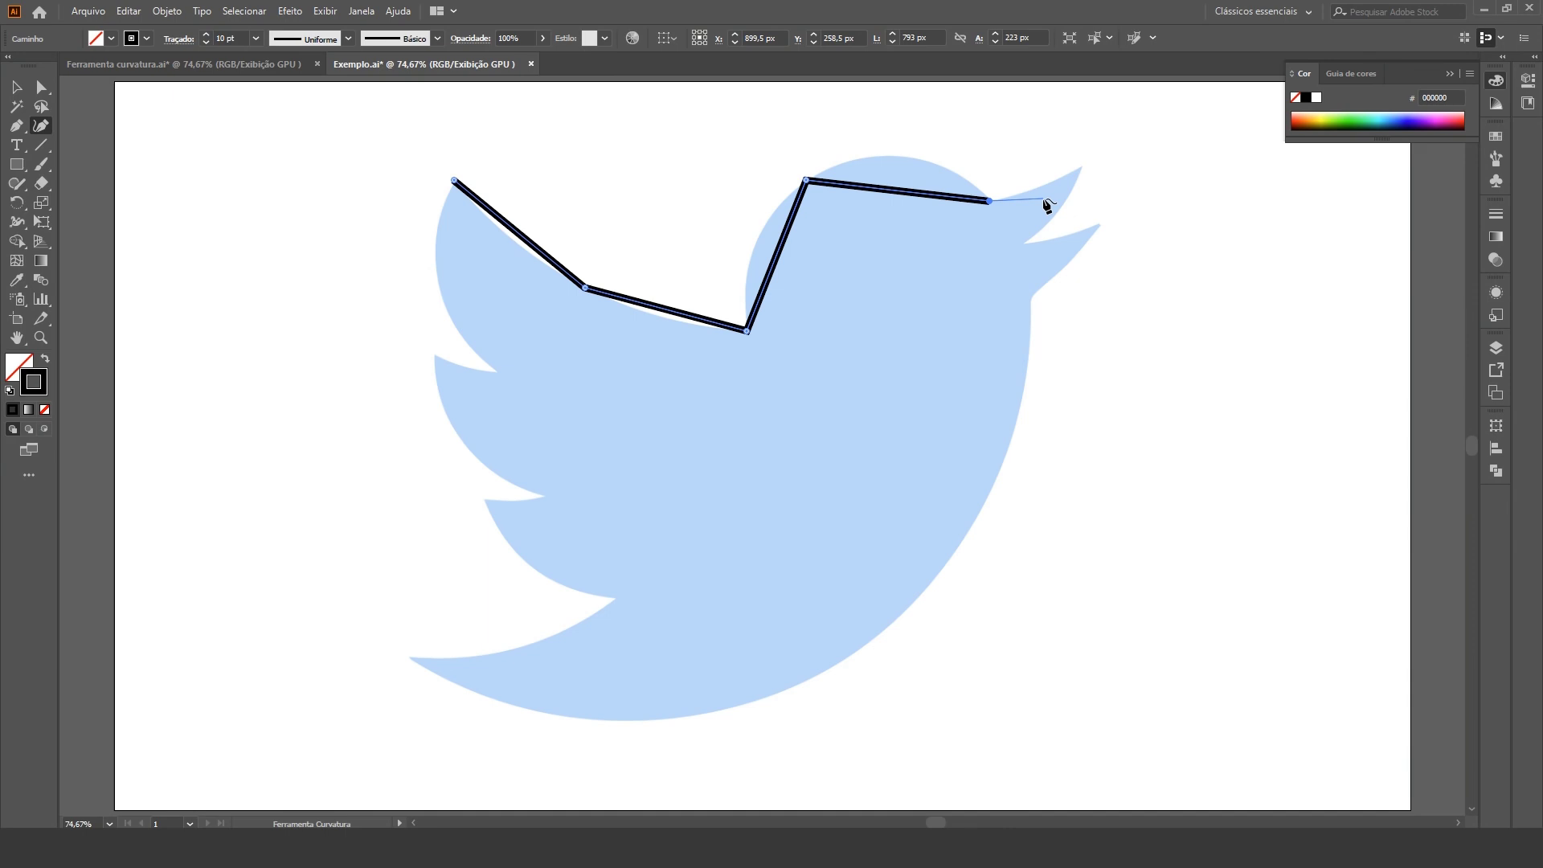
key("ctrl+plus")
key("ctrl+plus")
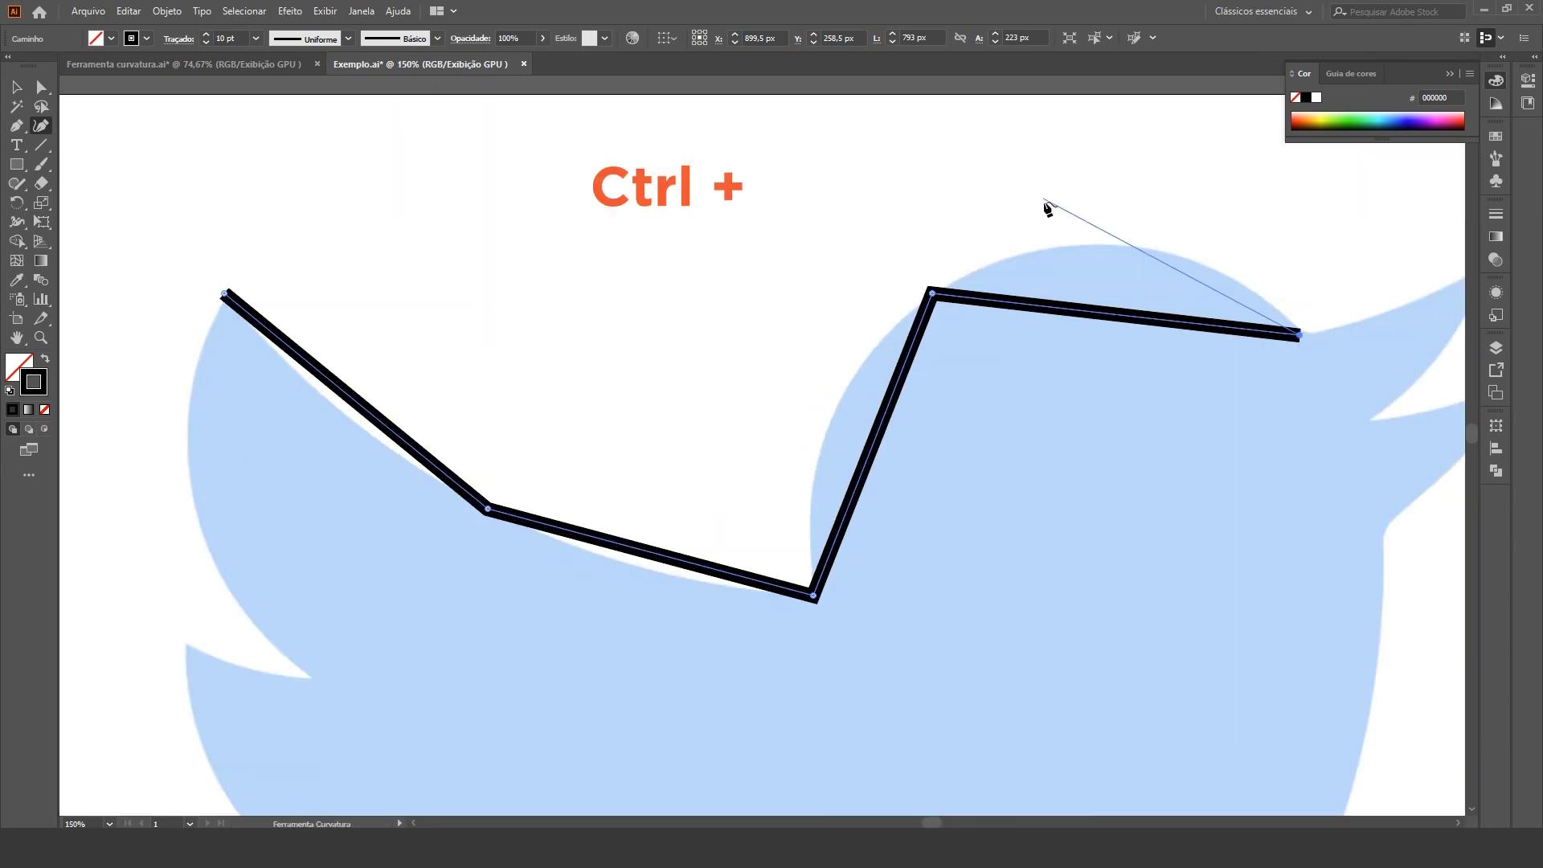
Step: Trace the beak's upper tip, inner notch and lower tip down to the throat
scroll(683, 808, "right", 3)
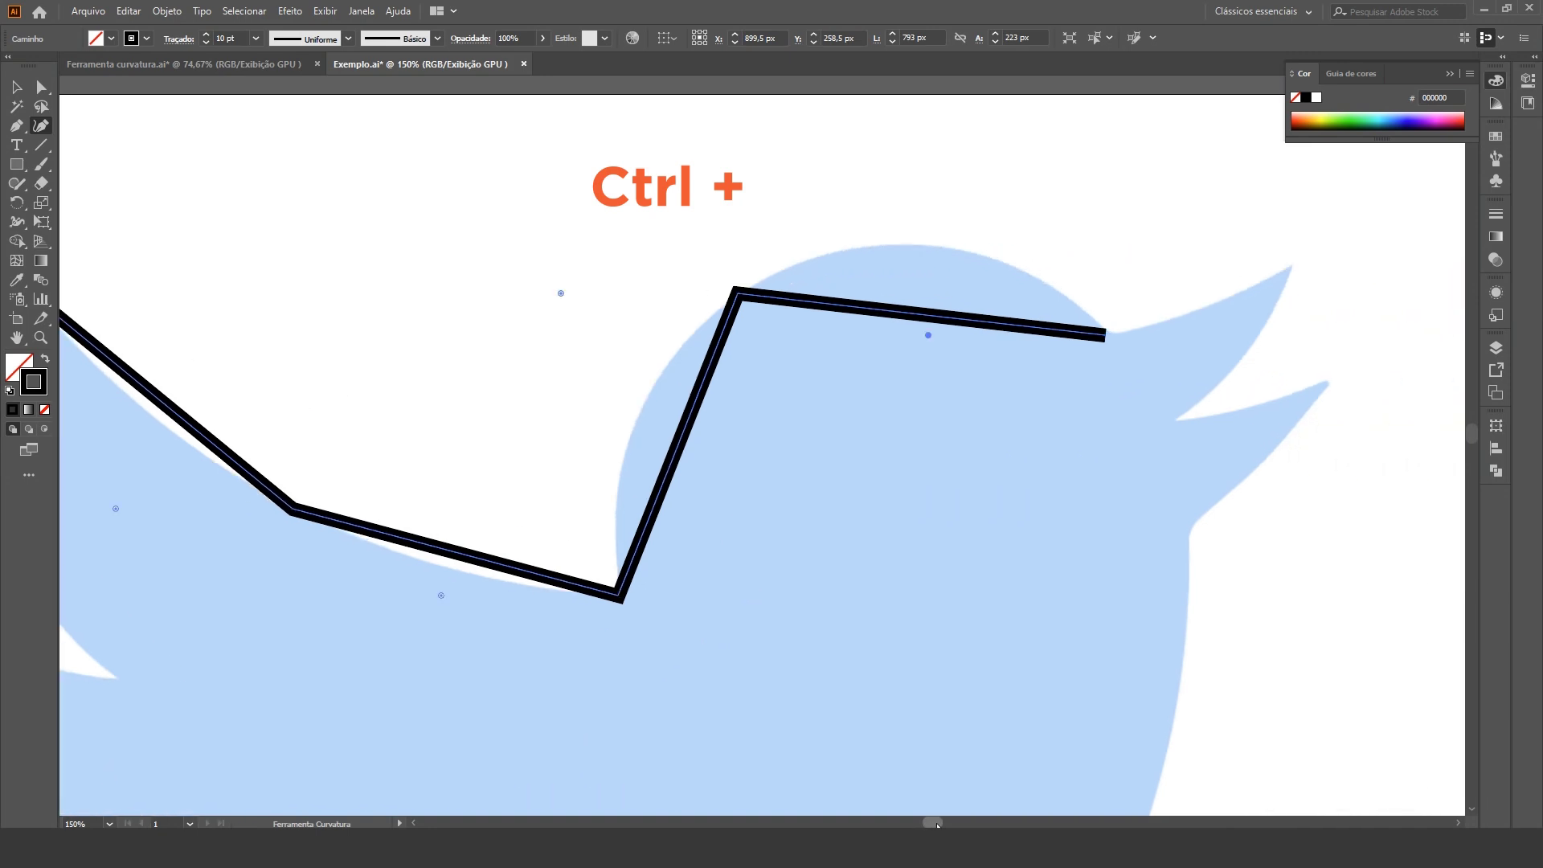
scroll(804, 562, "right", 4)
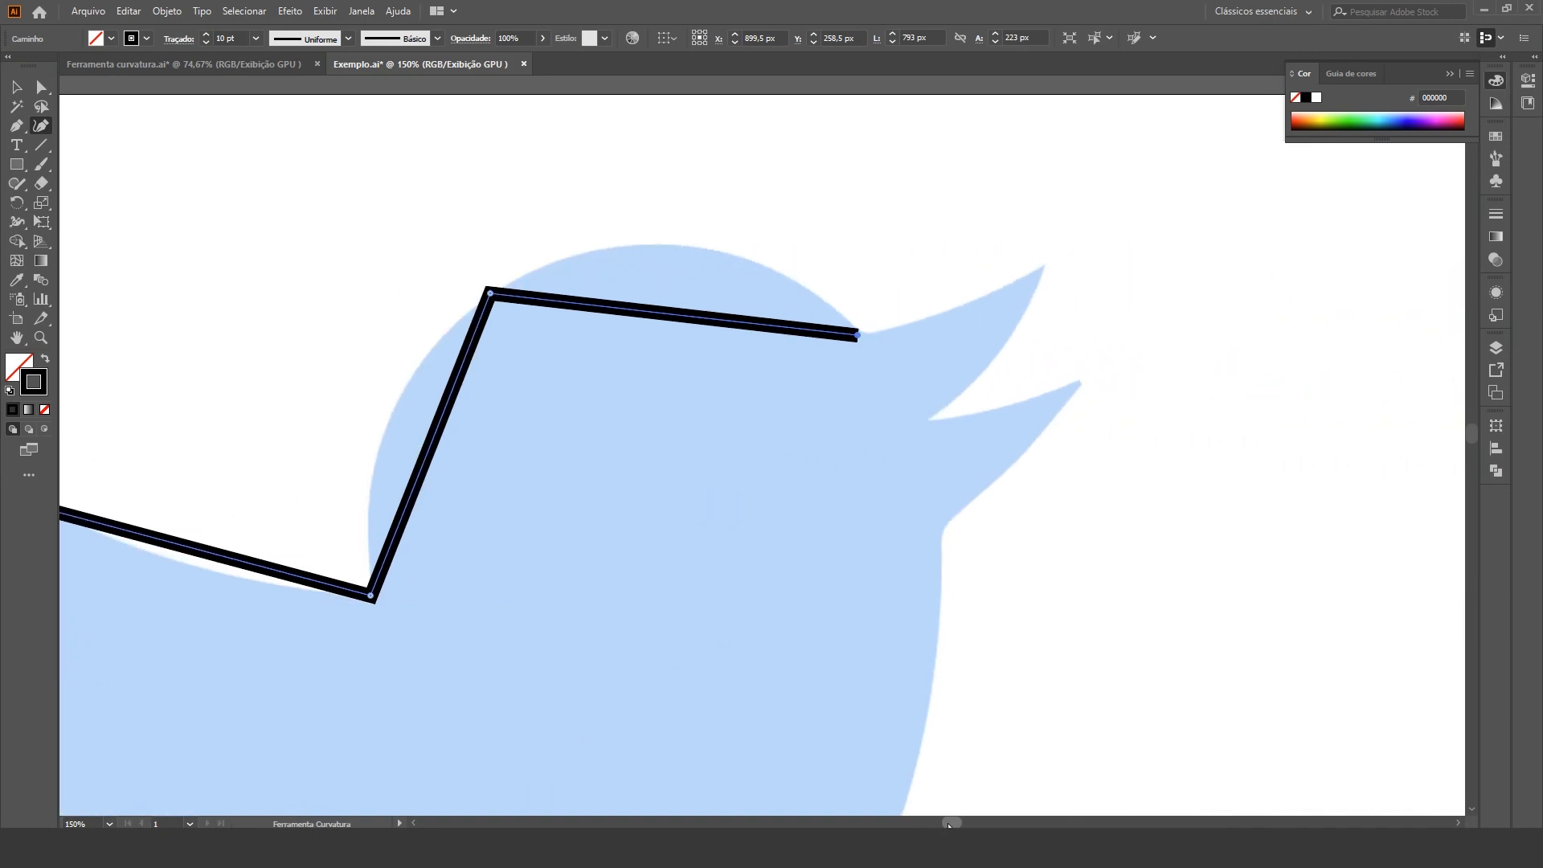
left_click(939, 308)
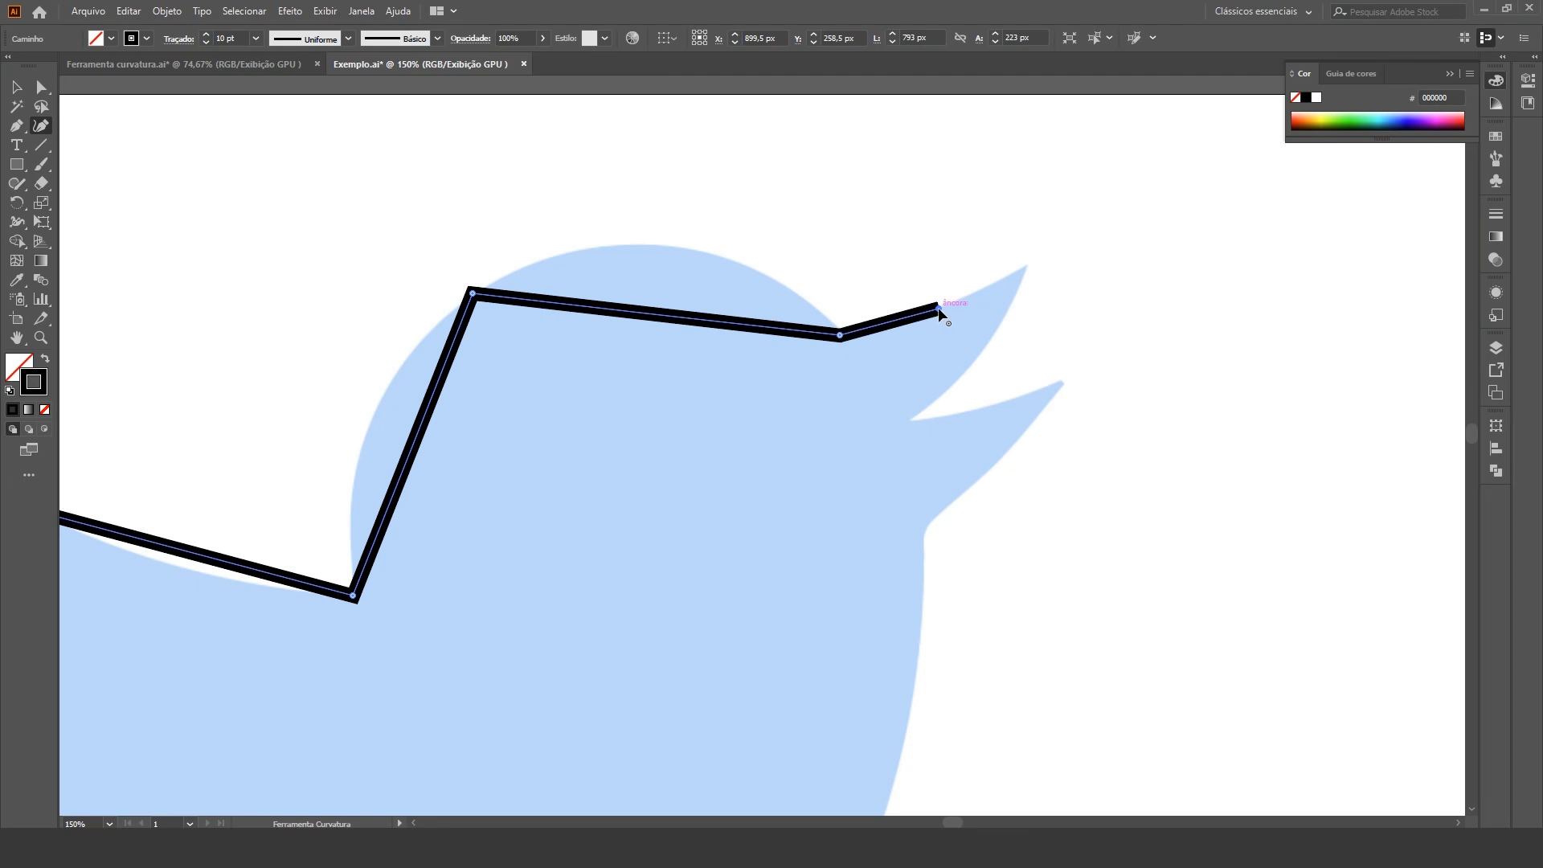
left_click(1026, 266)
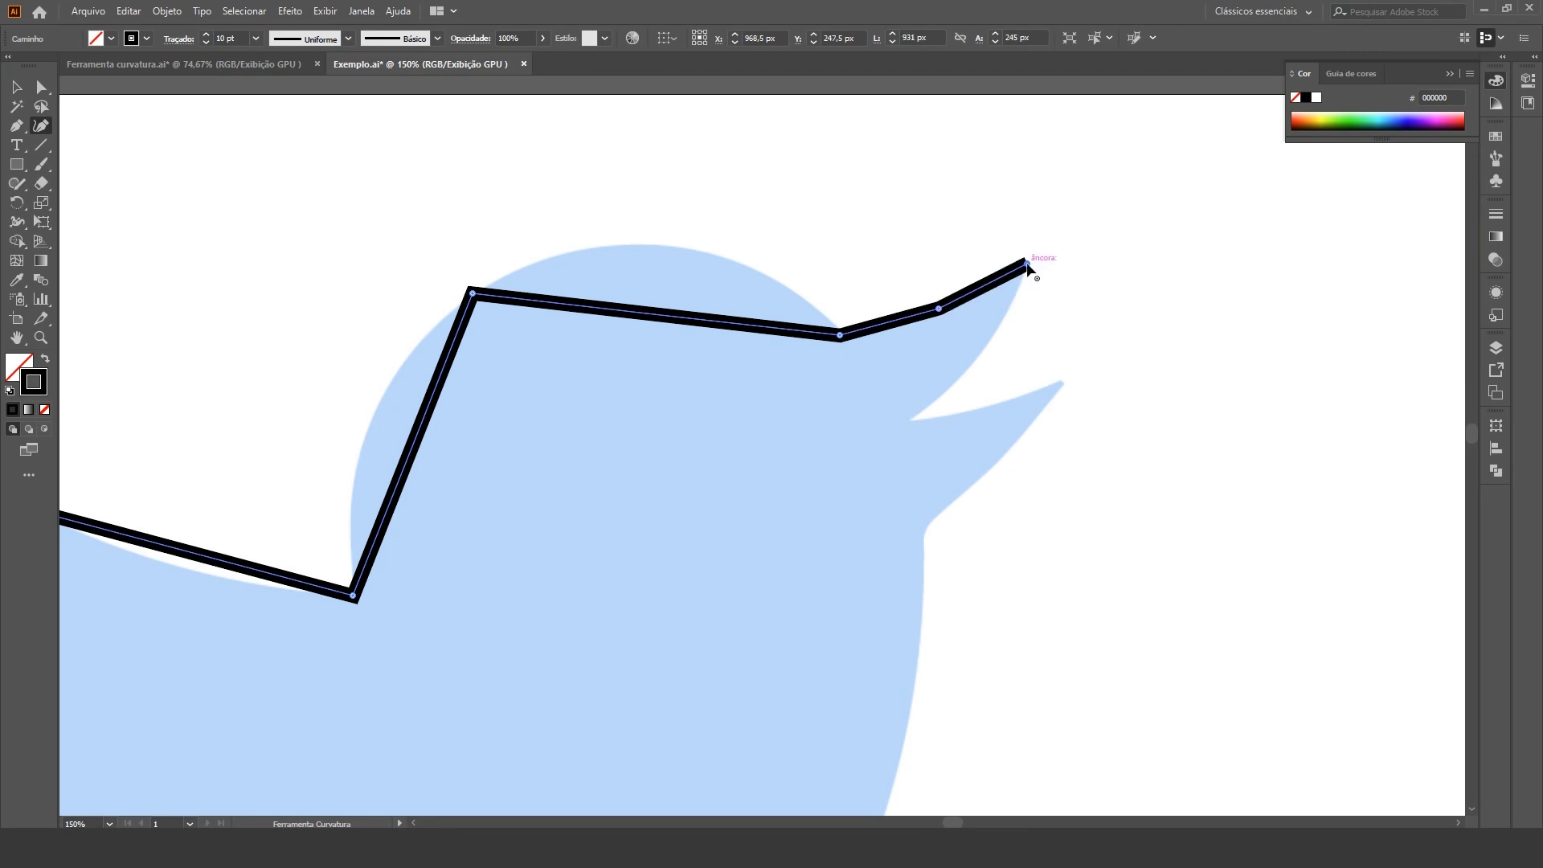
left_click(977, 357)
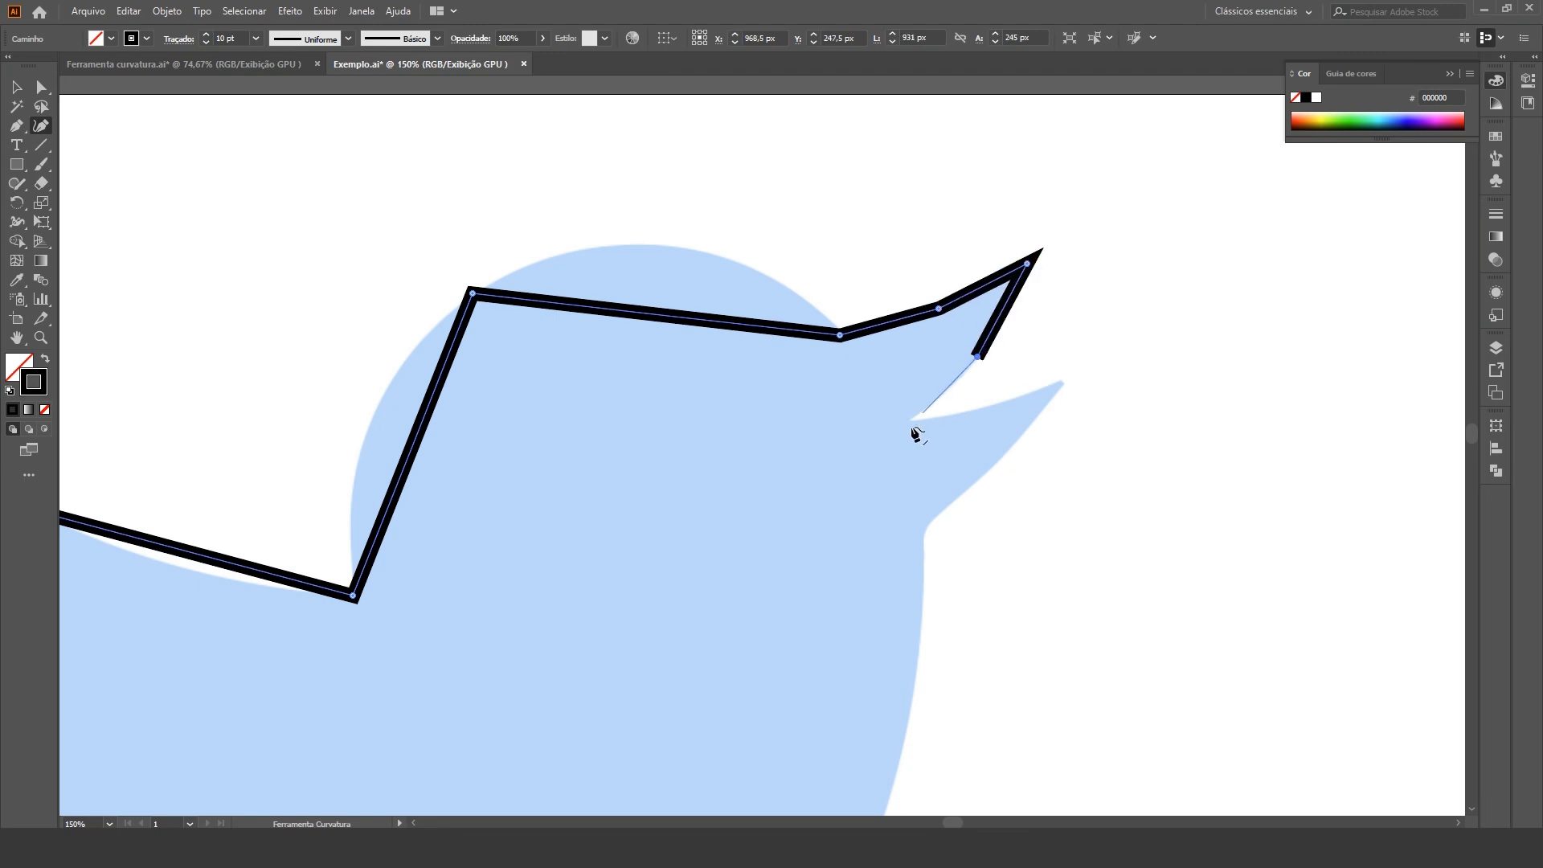
left_click(905, 420)
left_click(1065, 380)
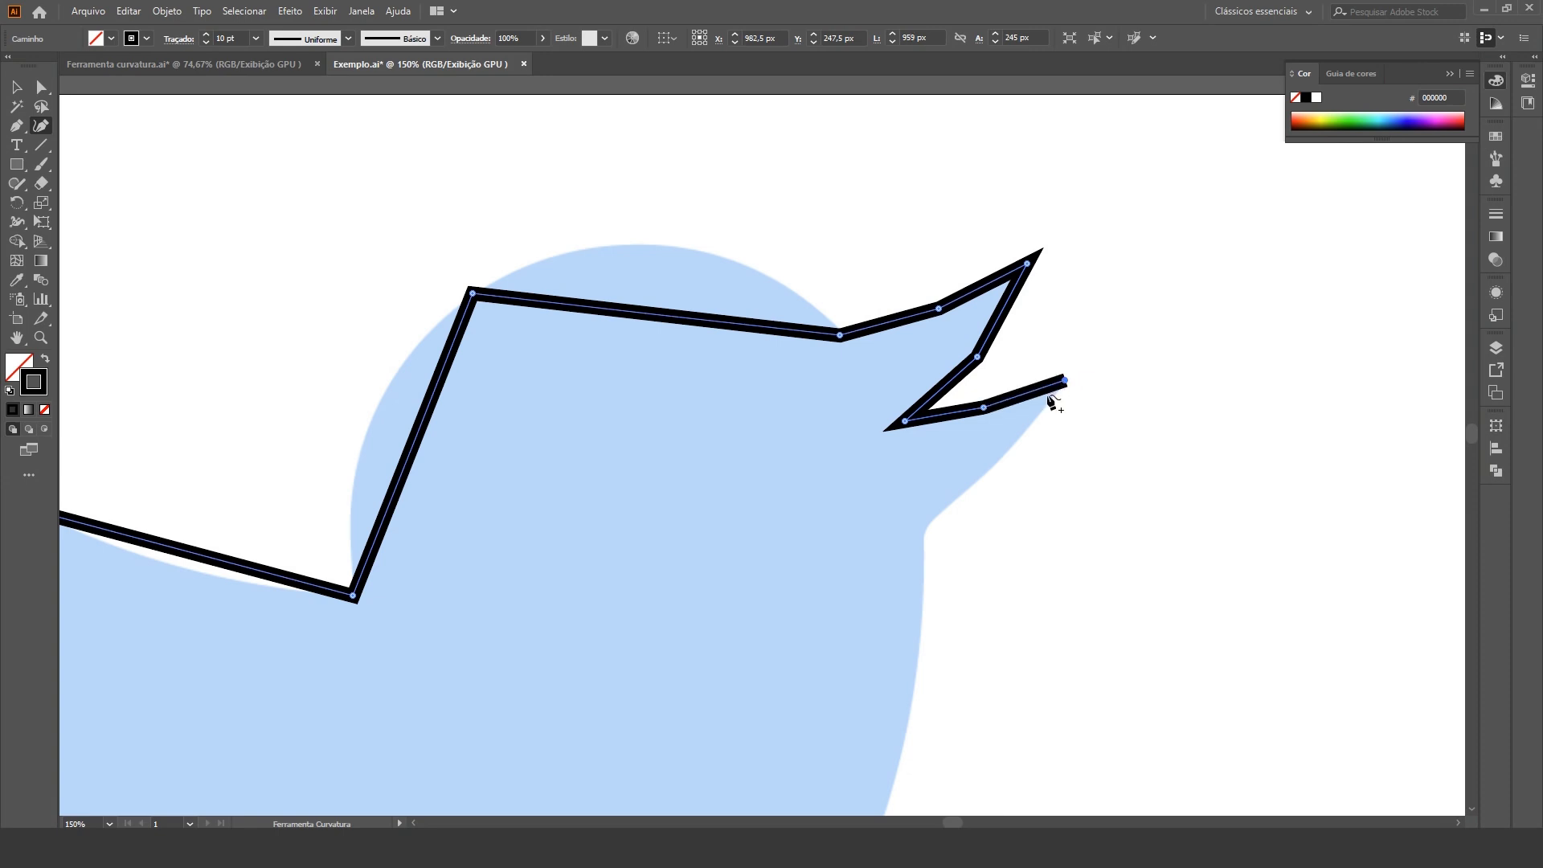
left_click(996, 465)
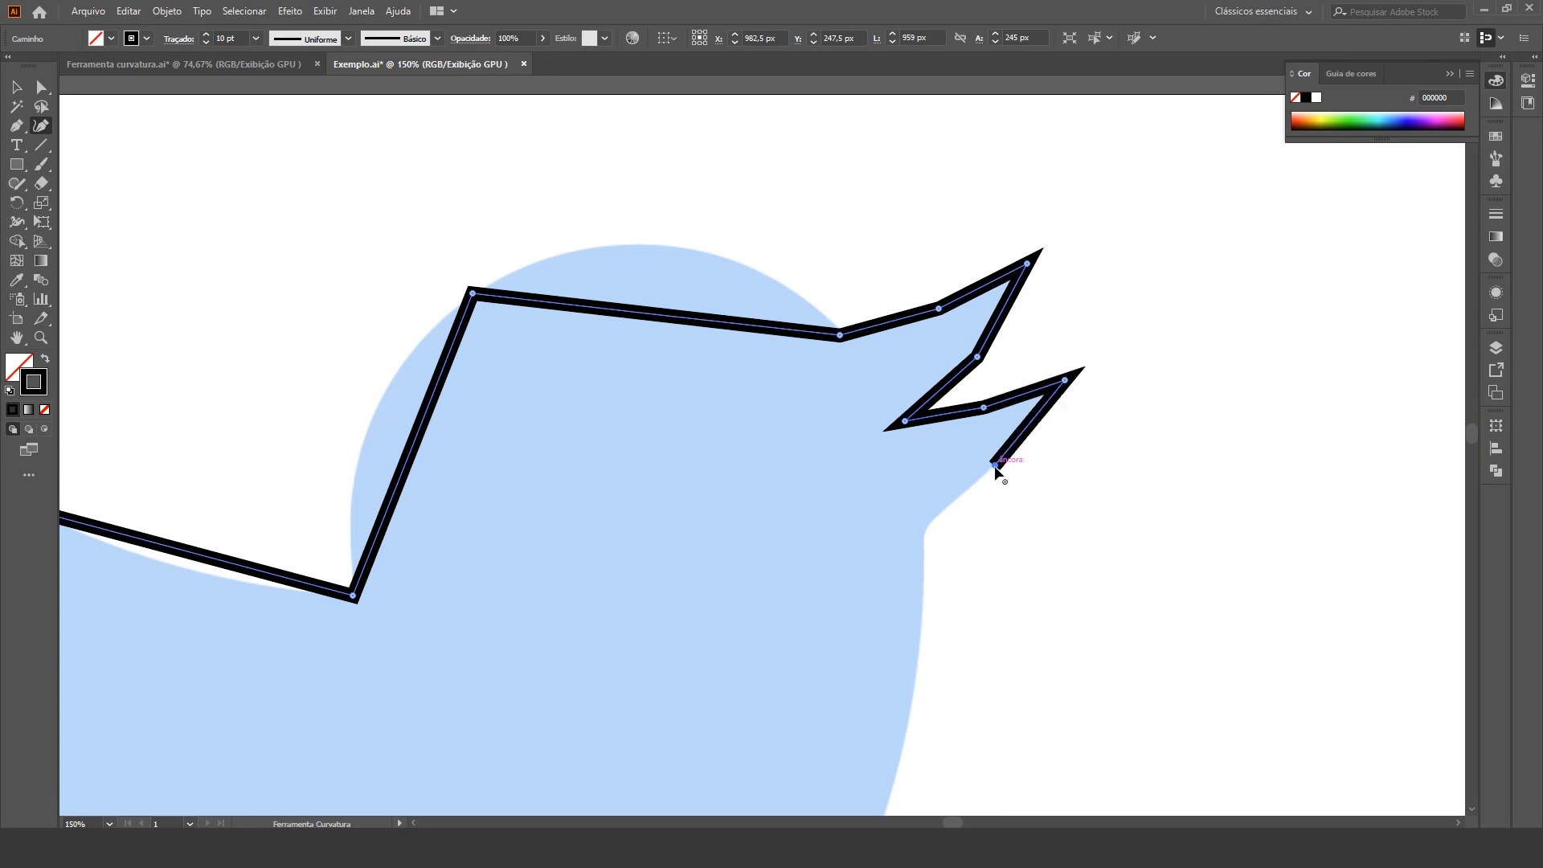
left_click(920, 531)
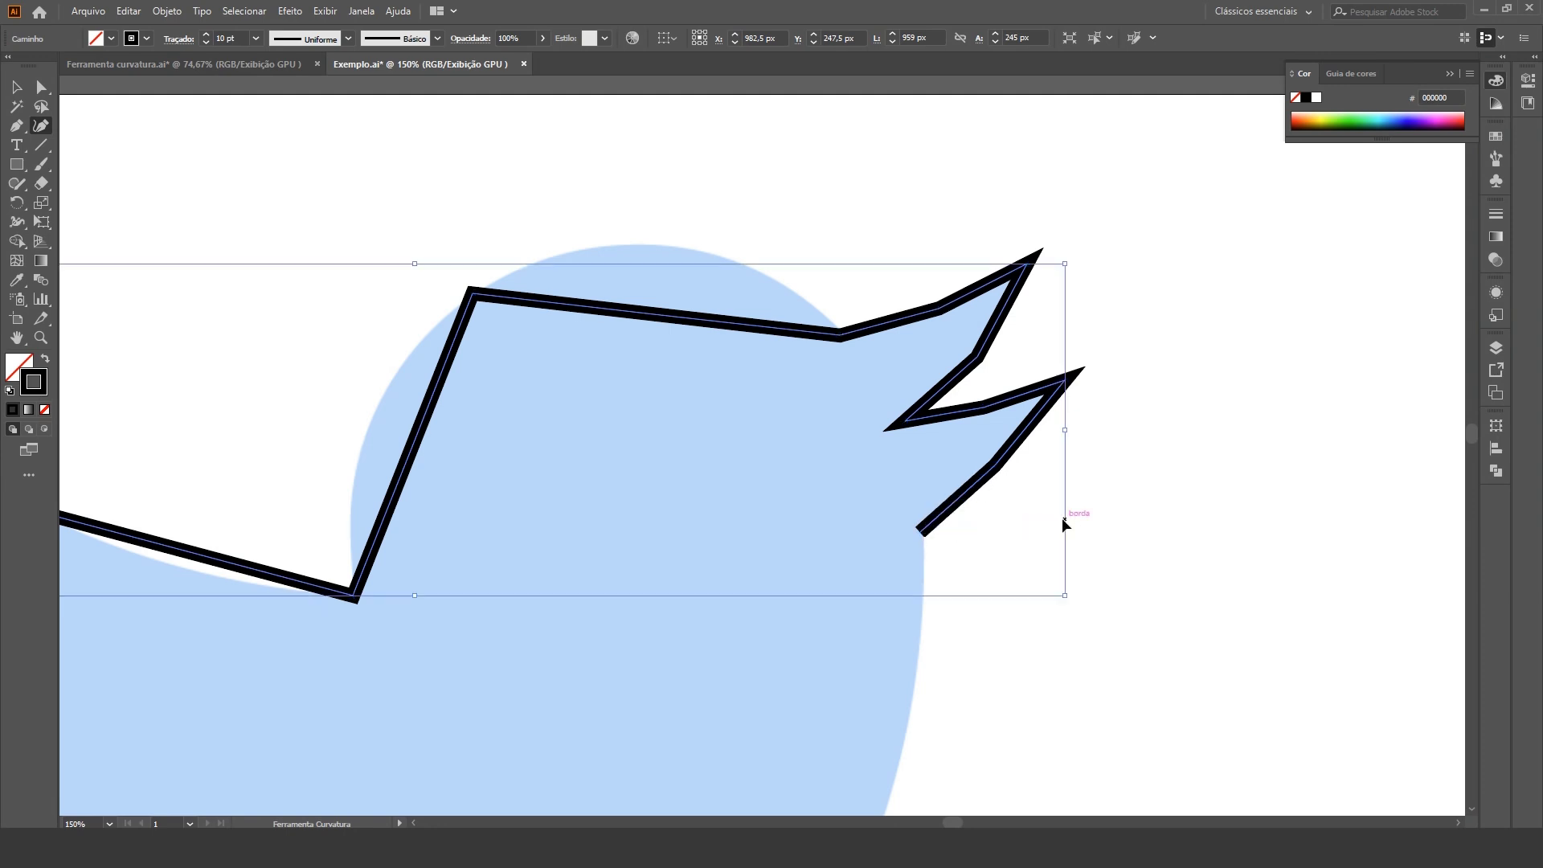
Step: Fit the bird in view and trace the chest, belly, tail tip and tail-wing join
key("ctrl+0")
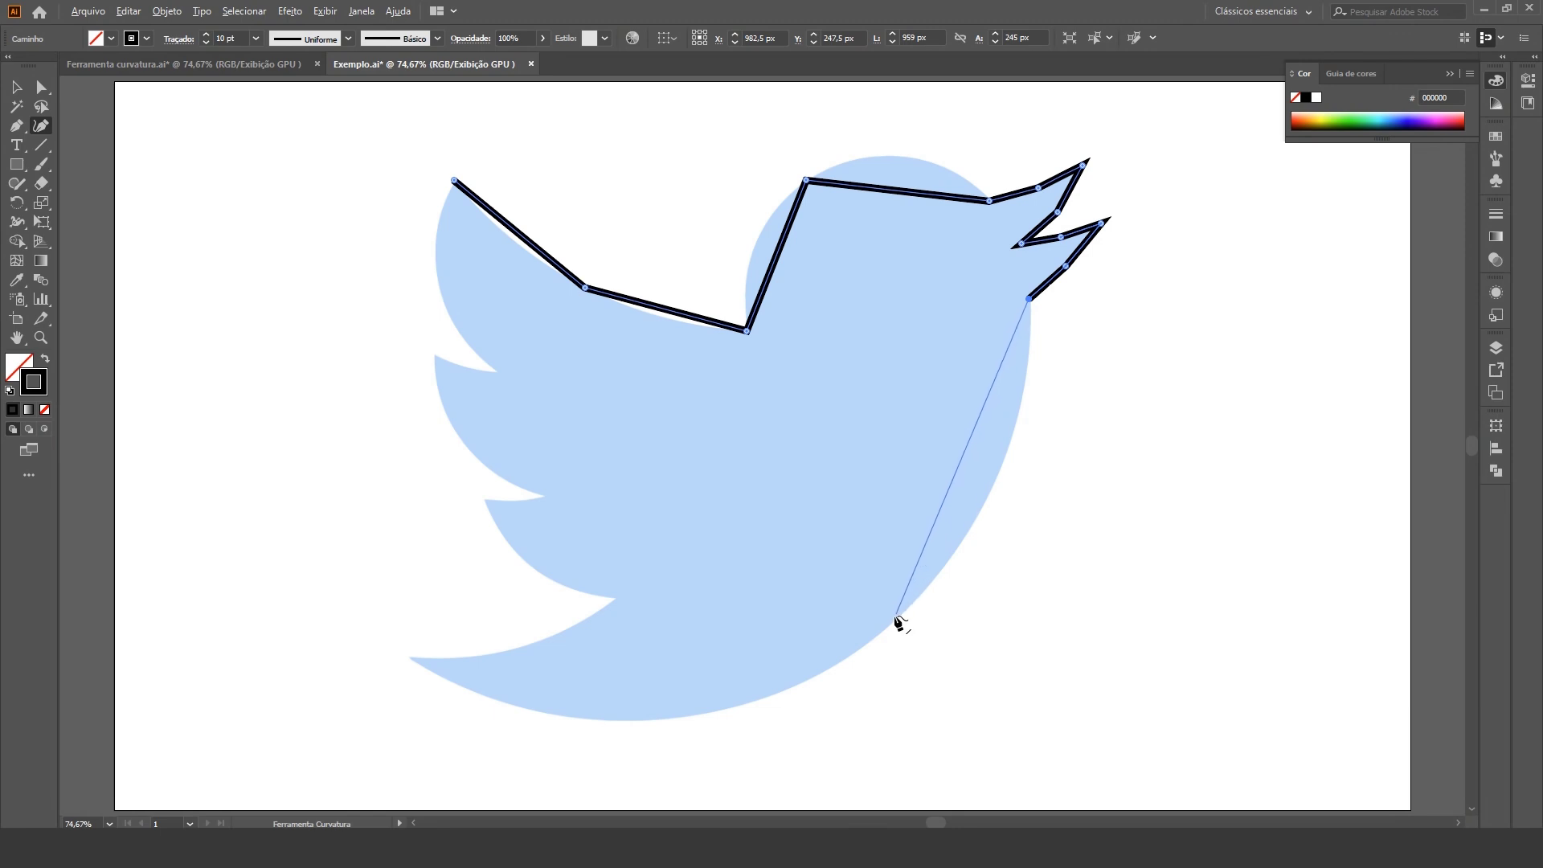
left_click(894, 619)
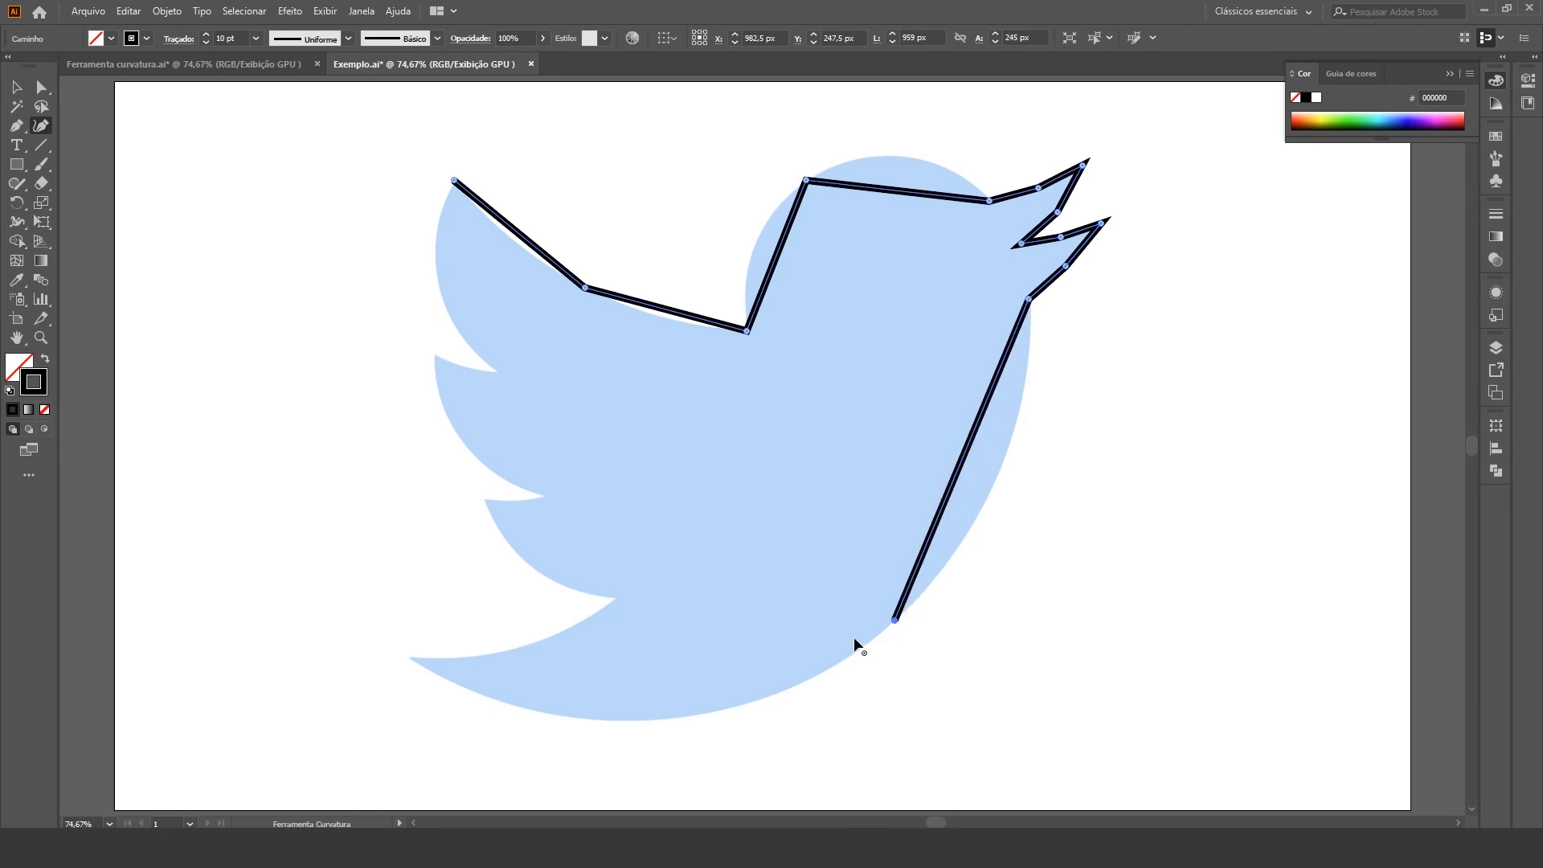
left_click(410, 658)
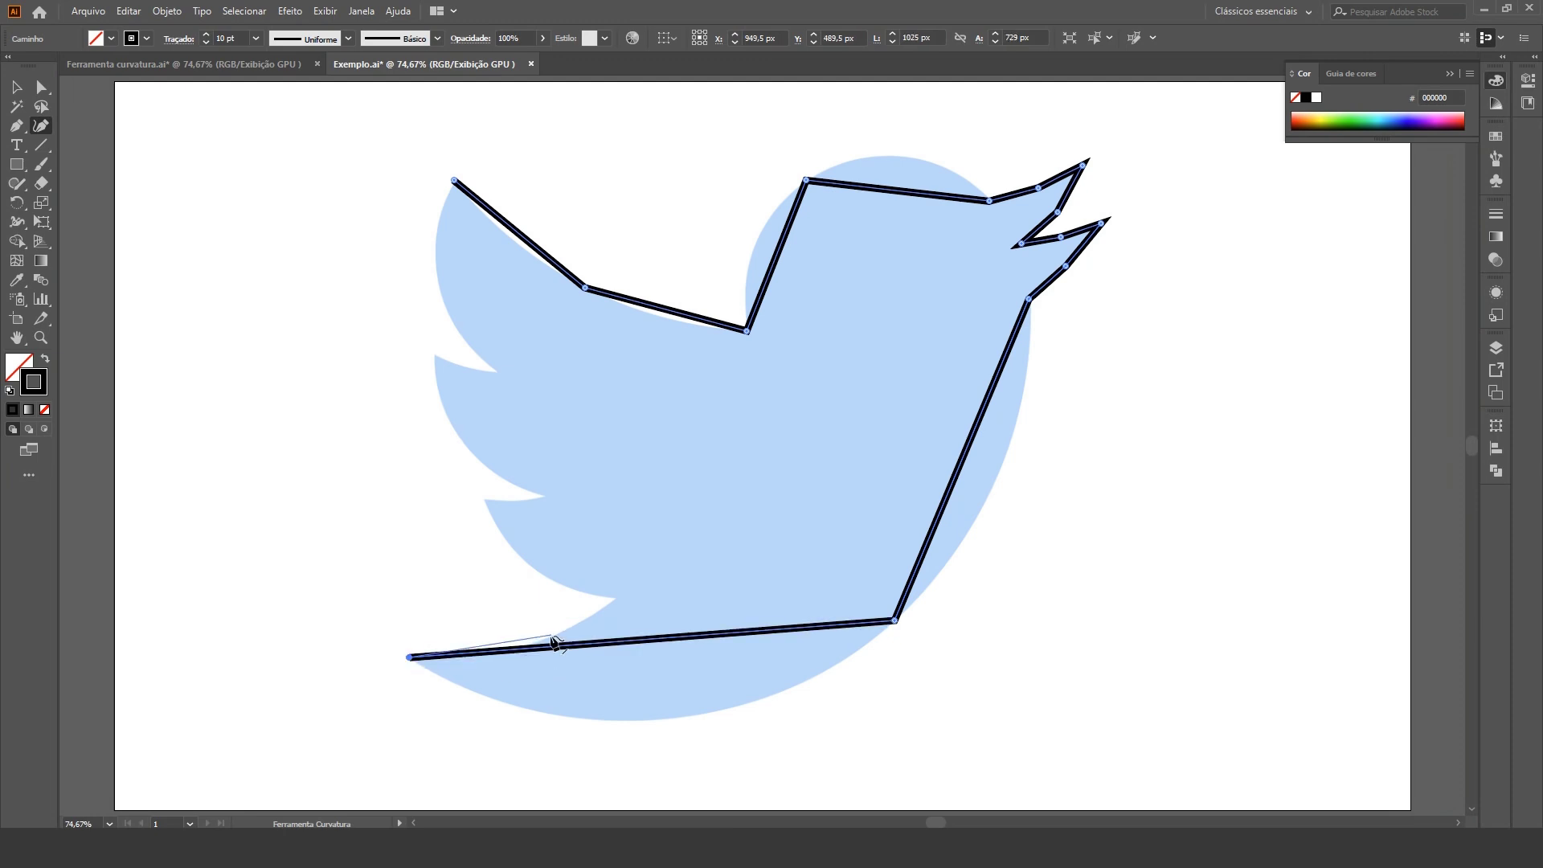
left_click(550, 638)
left_click(615, 599)
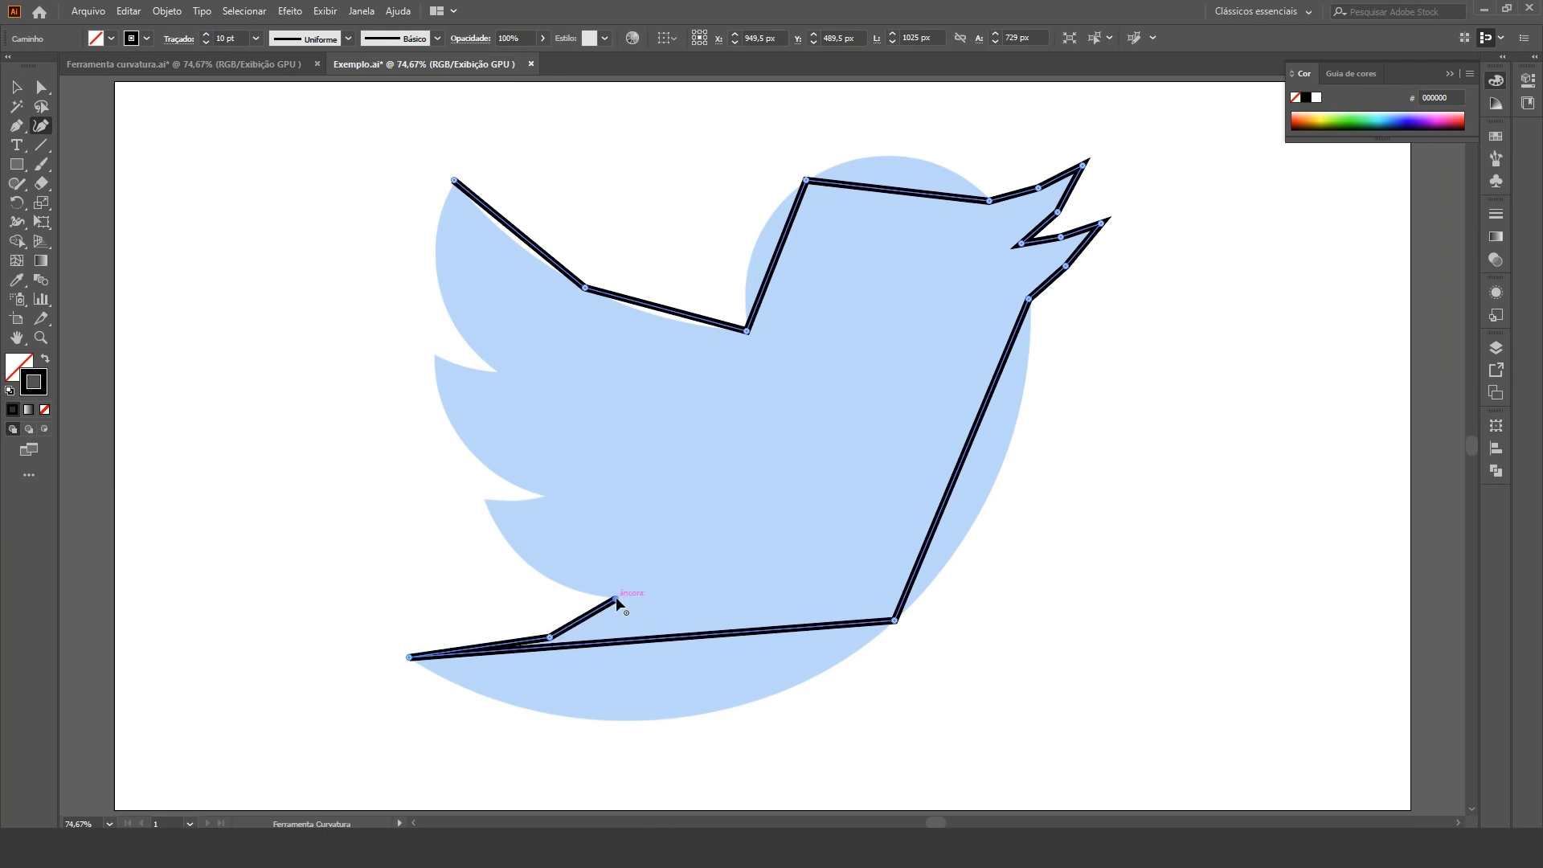
Step: Trace the lower and middle wing feathers to the upper feather tip, undoing a misplaced point
left_click(533, 569)
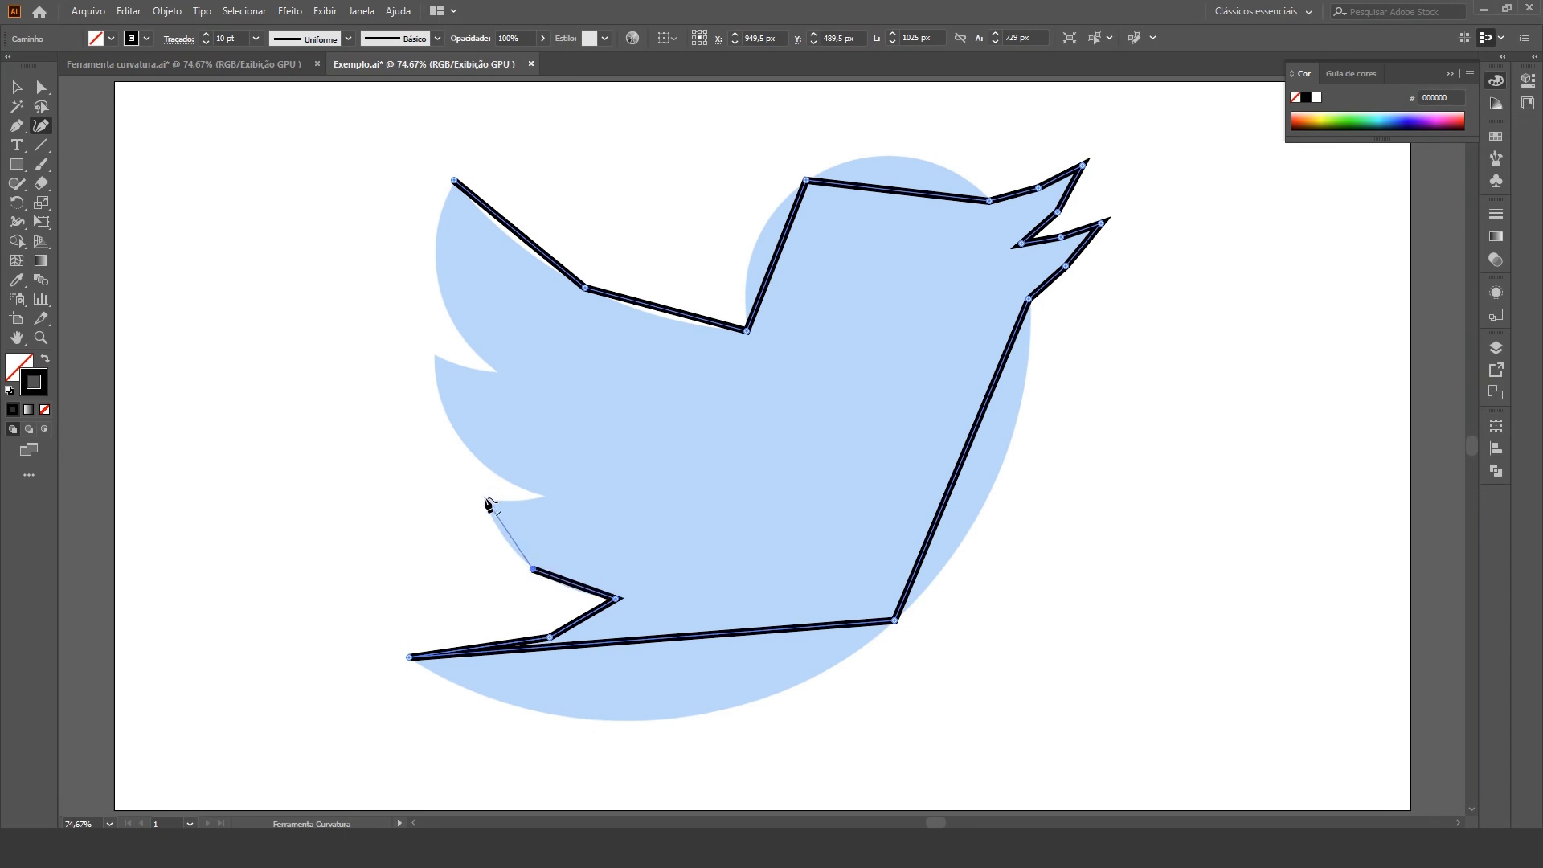
left_click(483, 500)
left_click(513, 501)
left_click(544, 496)
left_click(462, 441)
left_click(435, 356)
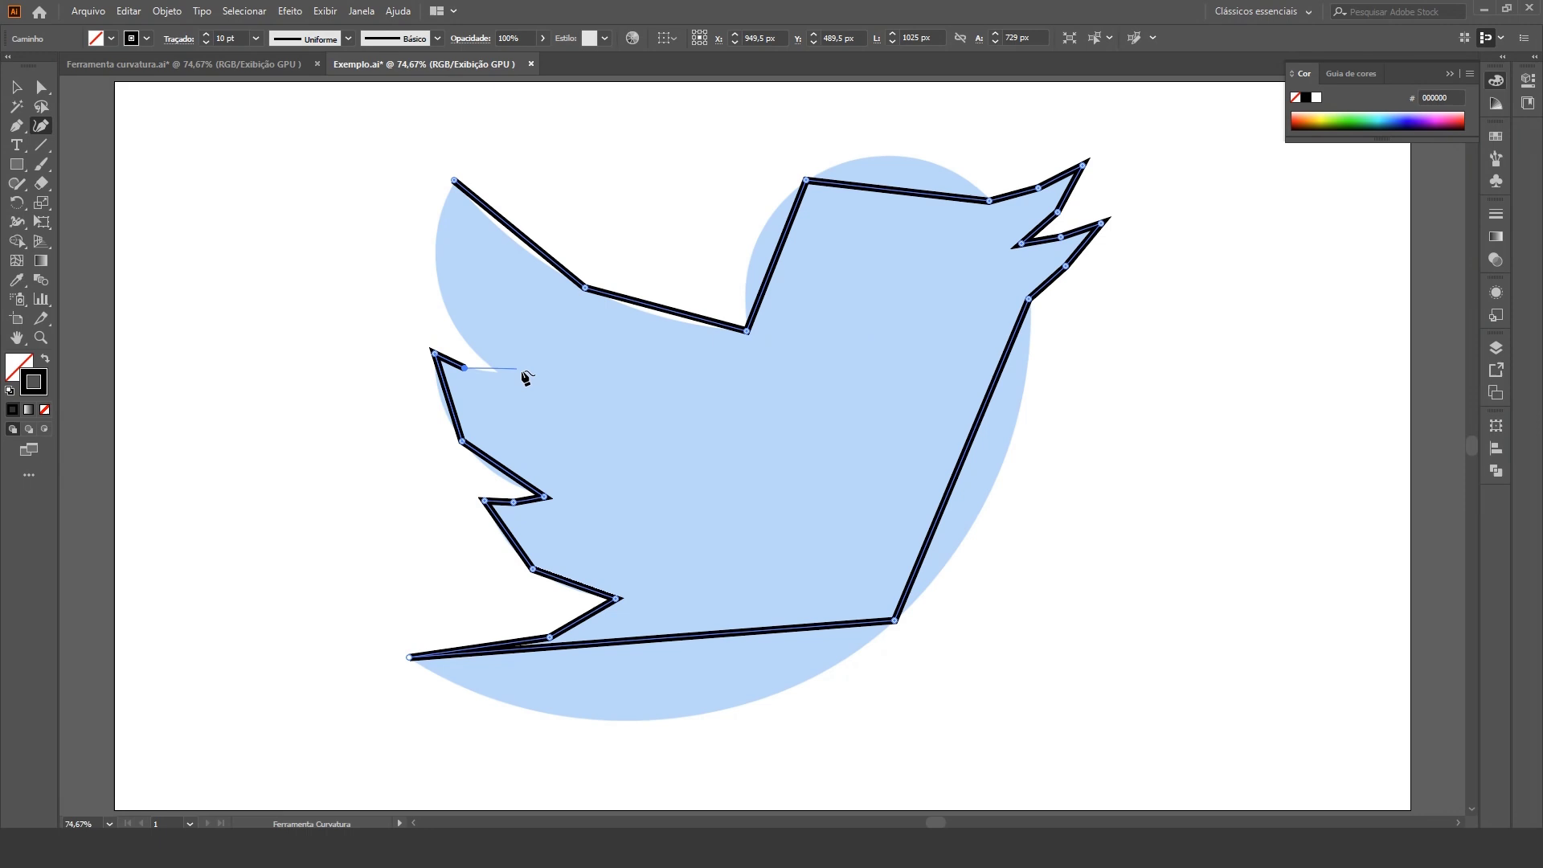
left_click(562, 380)
key("ctrl+z")
key("ctrl+z")
key("ctrl+z")
key("ctrl+z")
Step: Trace the upper wing notch and left wing edge, closing the path at its starting anchor
left_click(434, 352)
left_click(464, 368)
left_click(498, 371)
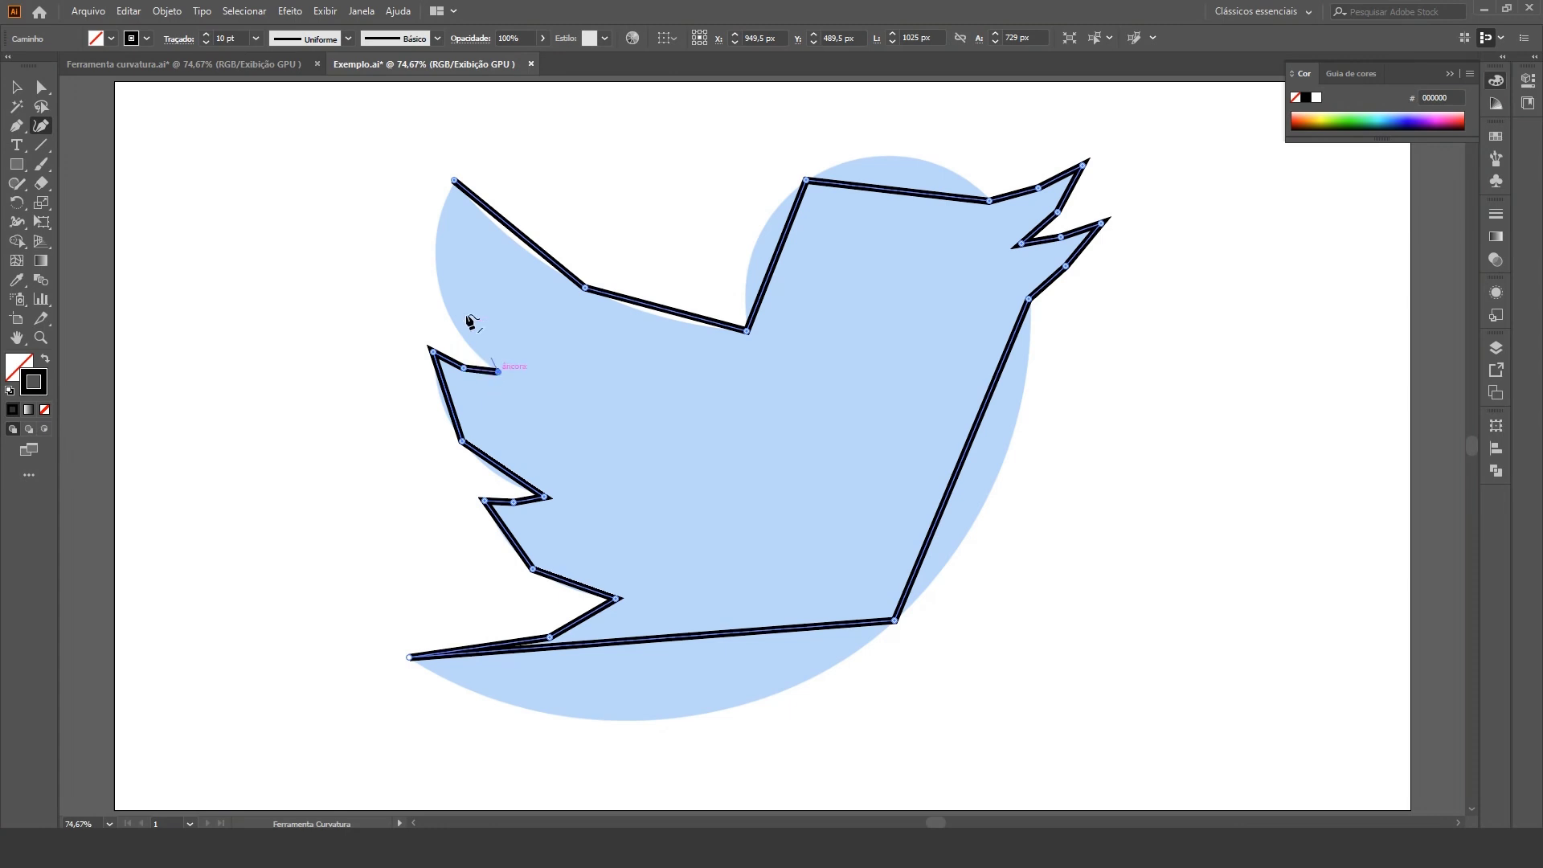
left_click(438, 285)
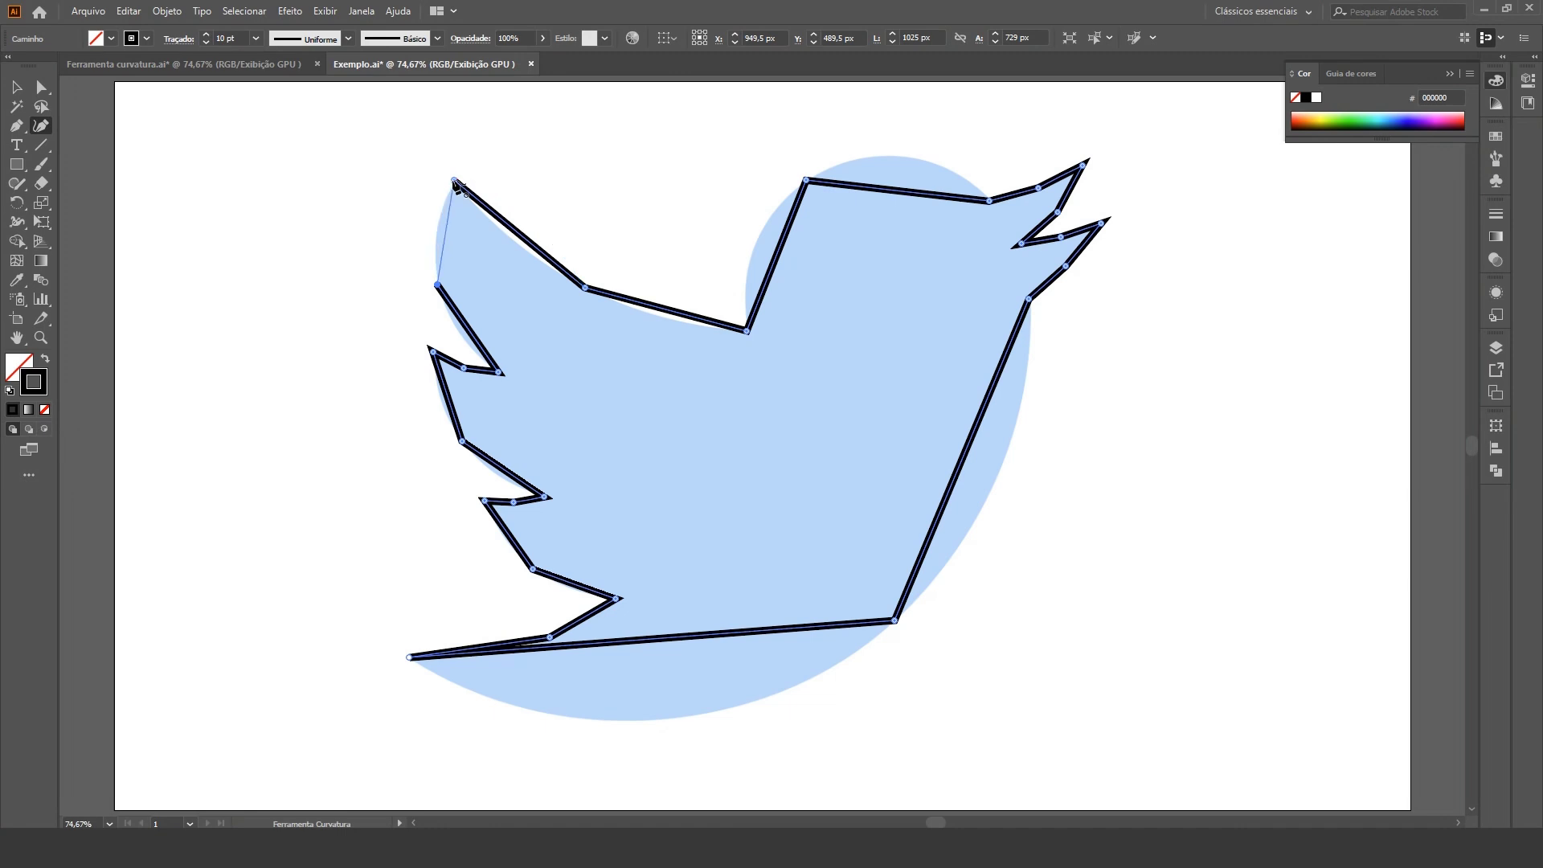
left_click(455, 182)
Step: Smooth the head top, beak edges, belly and tail underside, keeping the tail tip sharp
double_click(805, 180)
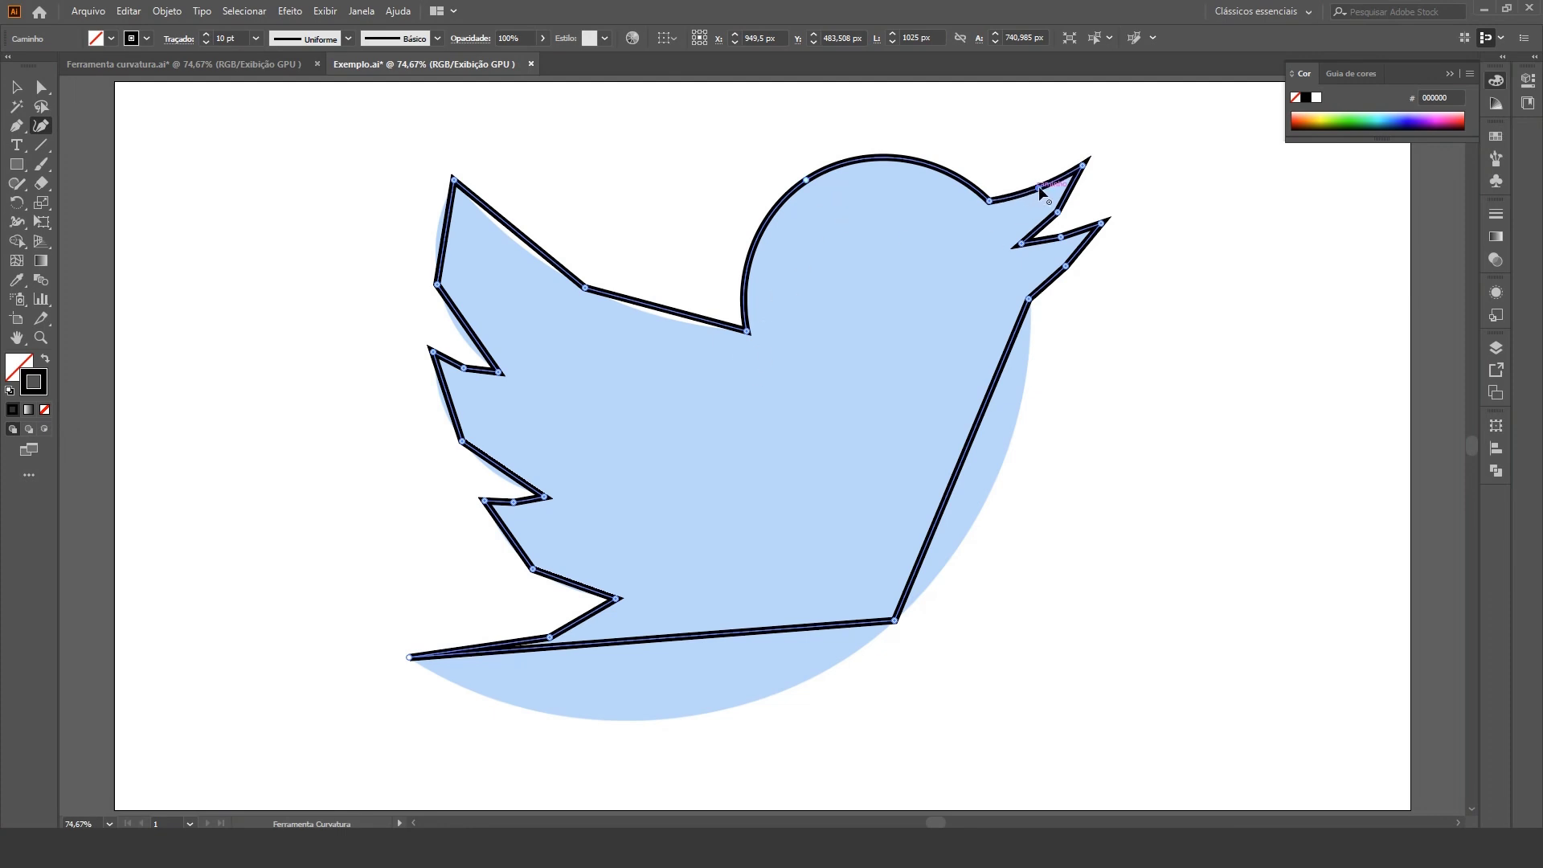
double_click(1057, 212)
left_click(1061, 237)
left_click(1065, 266)
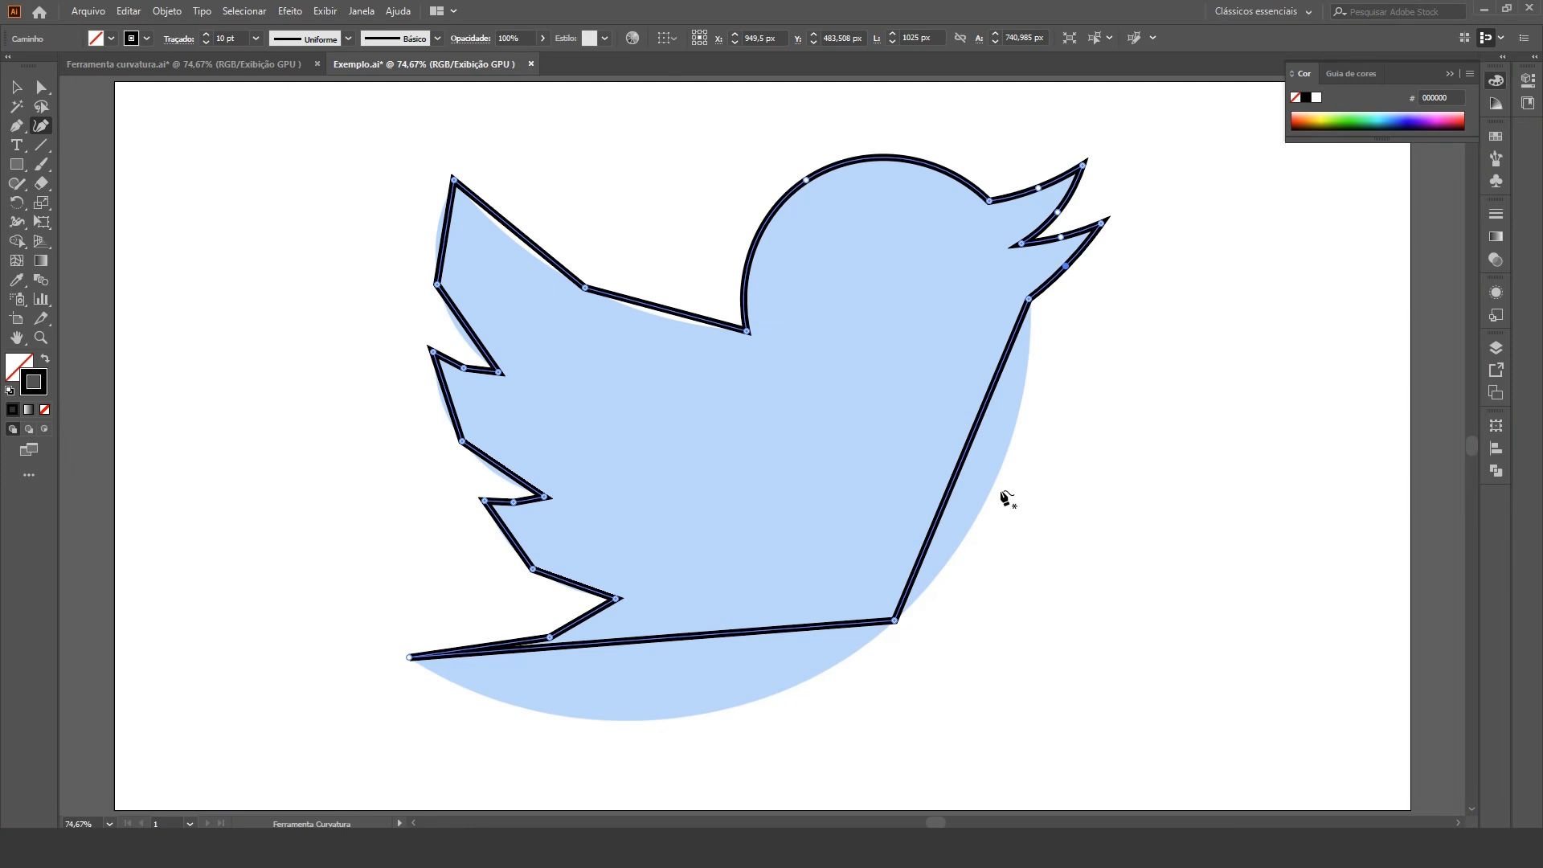
double_click(895, 621)
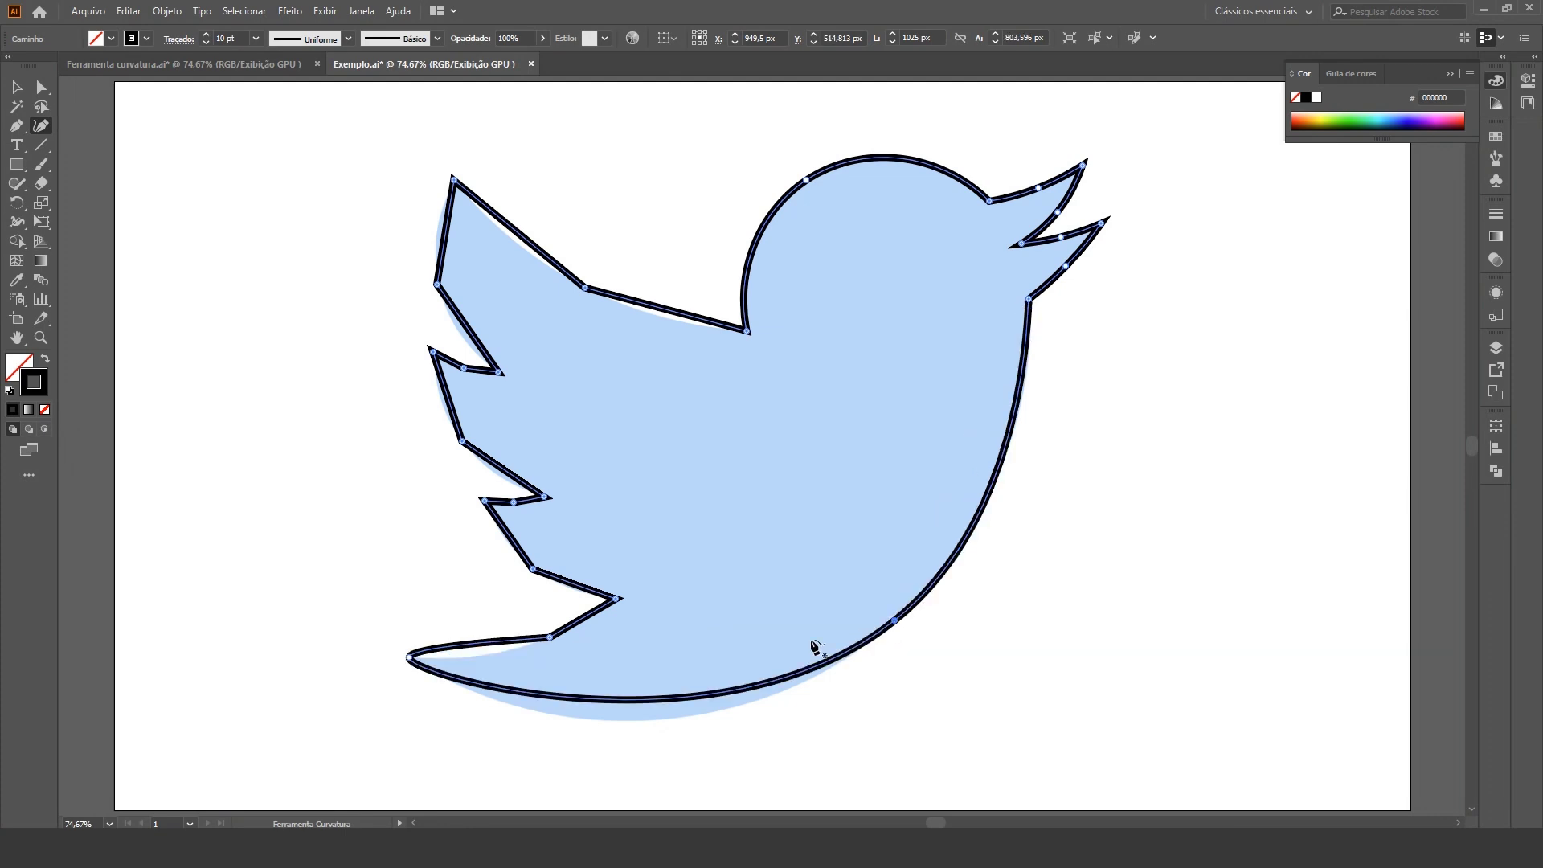
double_click(549, 636)
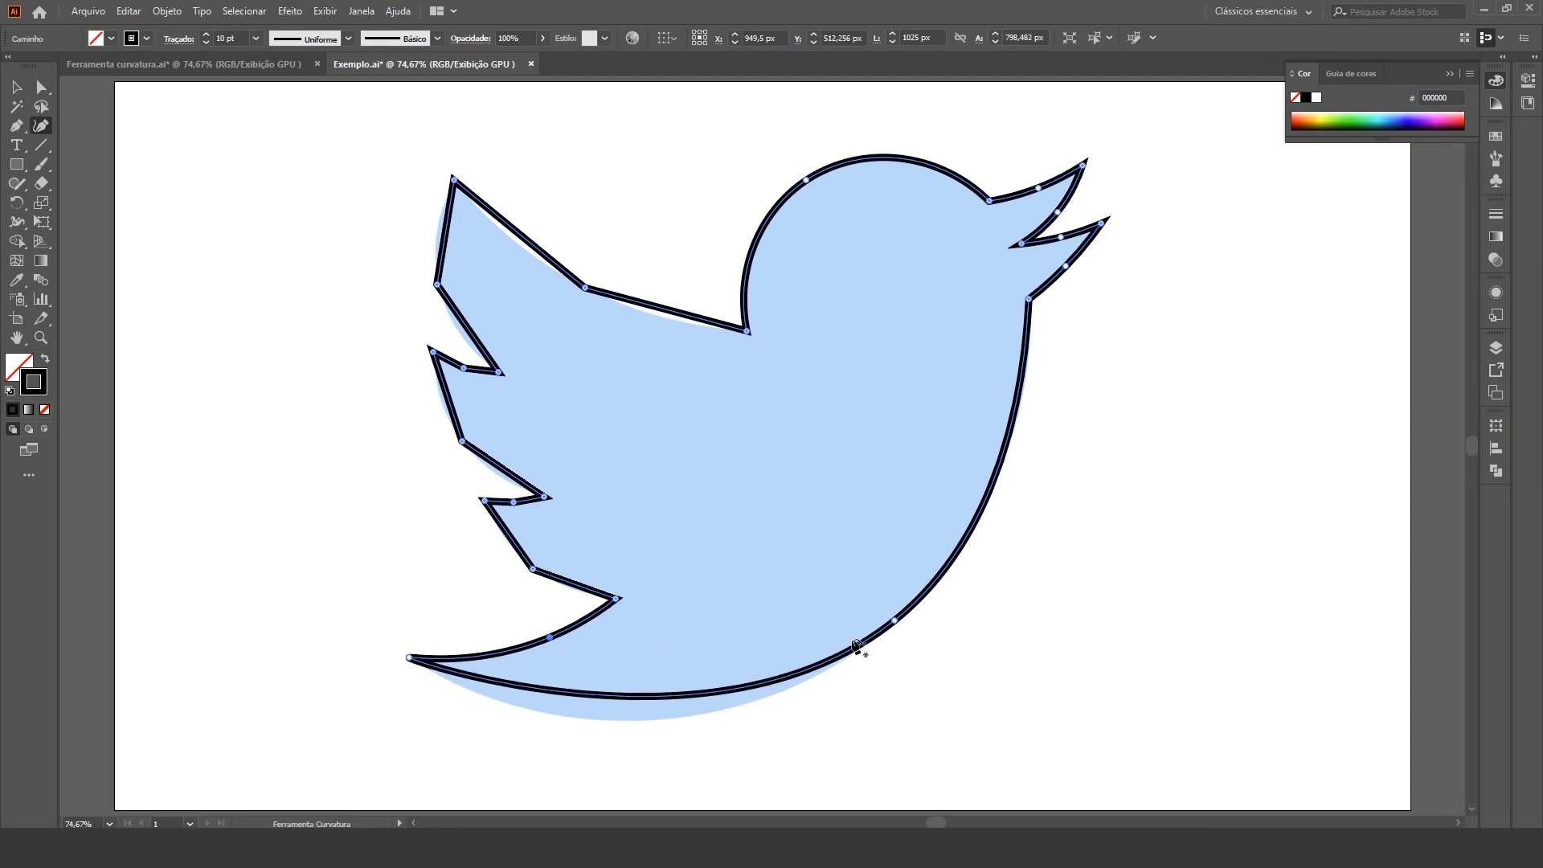
double_click(410, 658)
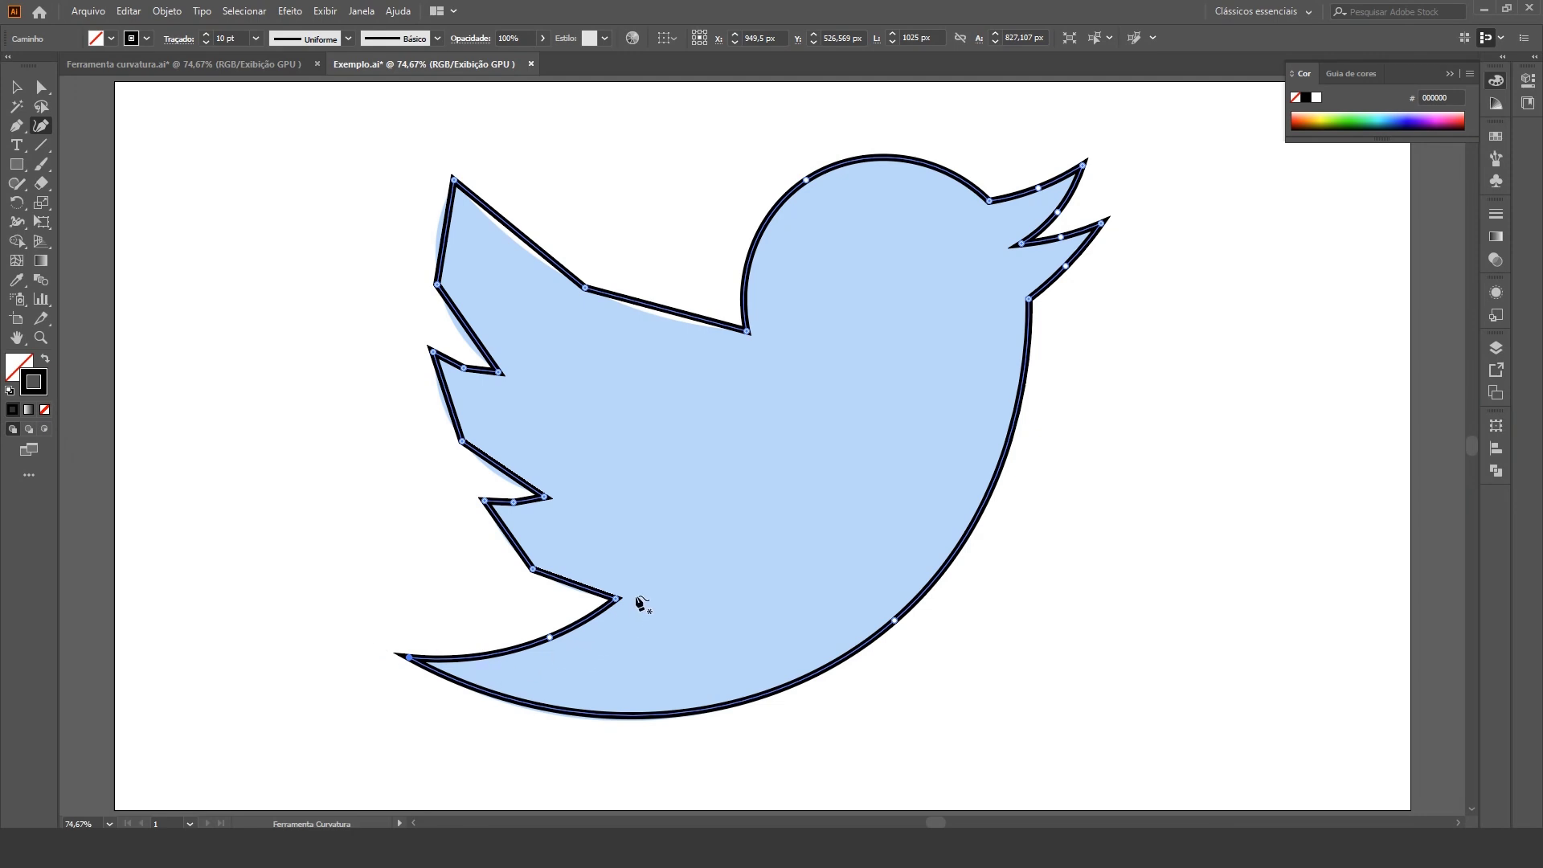
Step: Curve the wing feathers, wing notches, left wing edge and the wing's upper edge
double_click(533, 569)
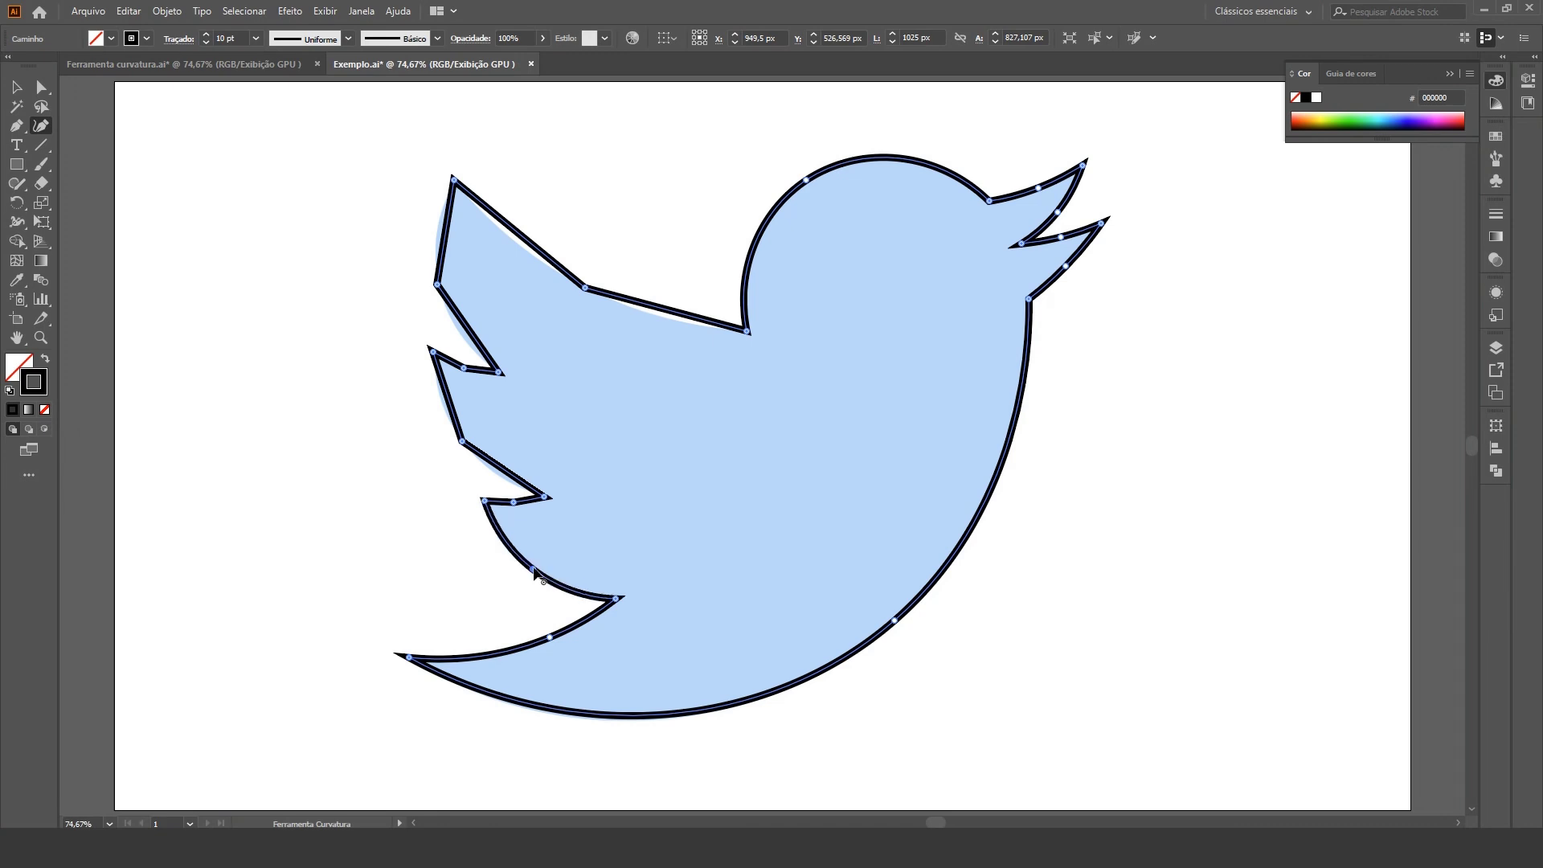
left_click(513, 500)
left_click(462, 440)
double_click(463, 441)
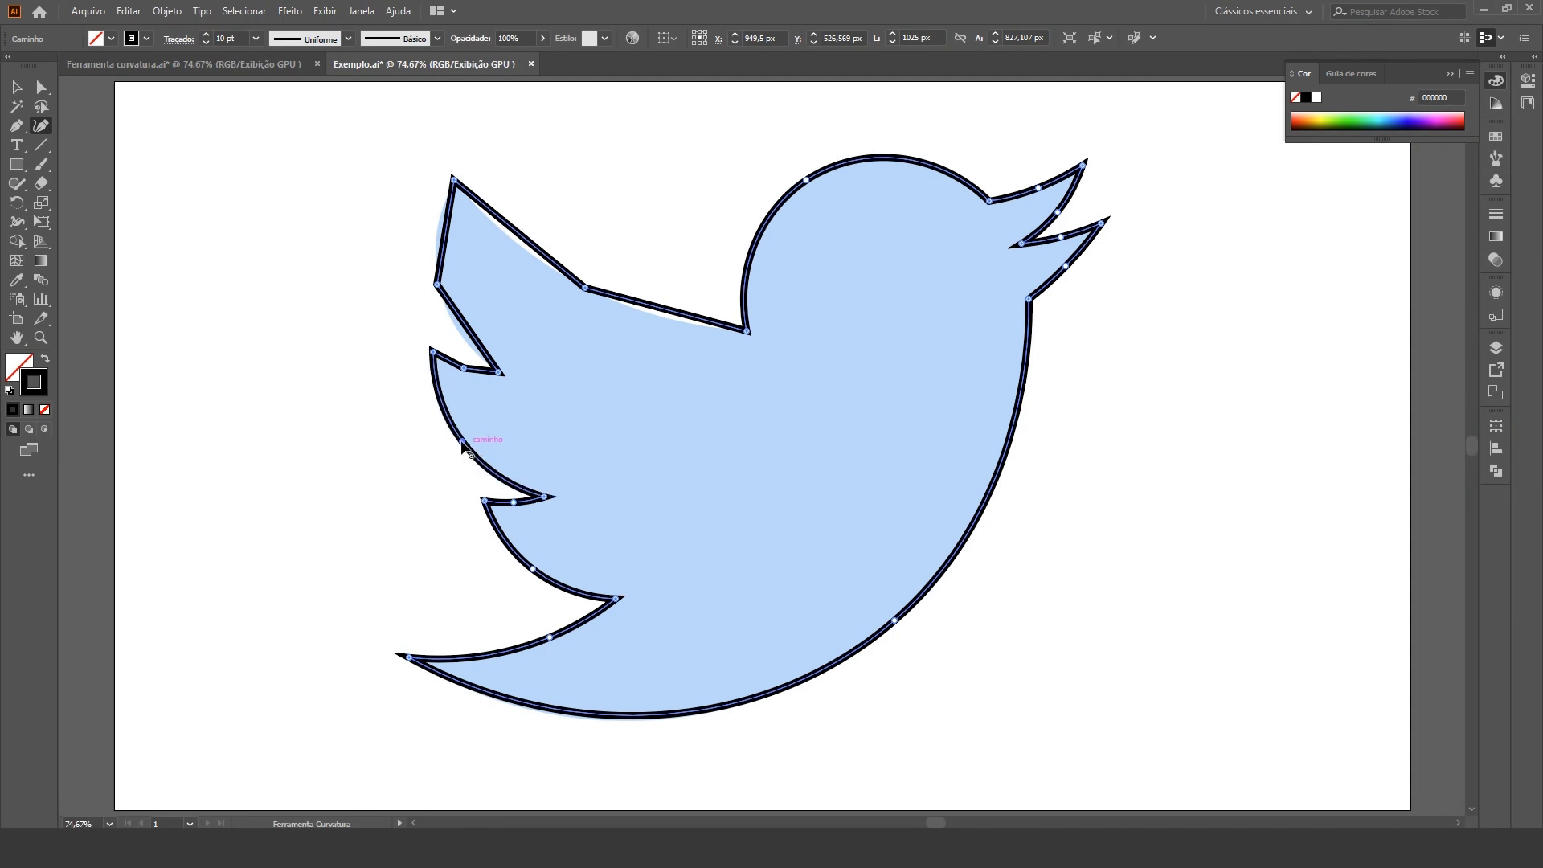
left_click(463, 369)
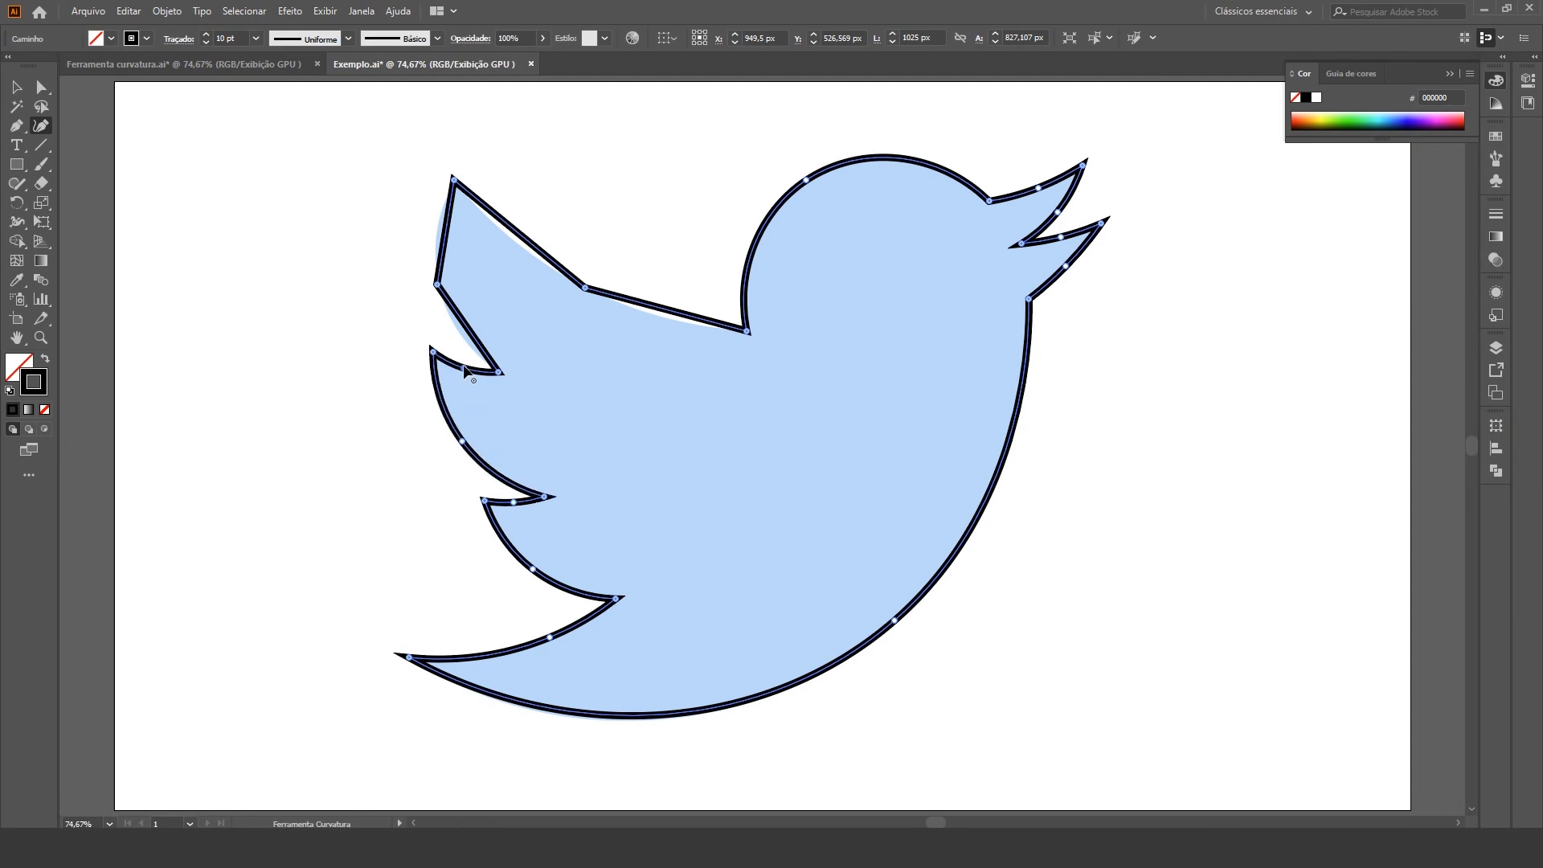
left_click(436, 285)
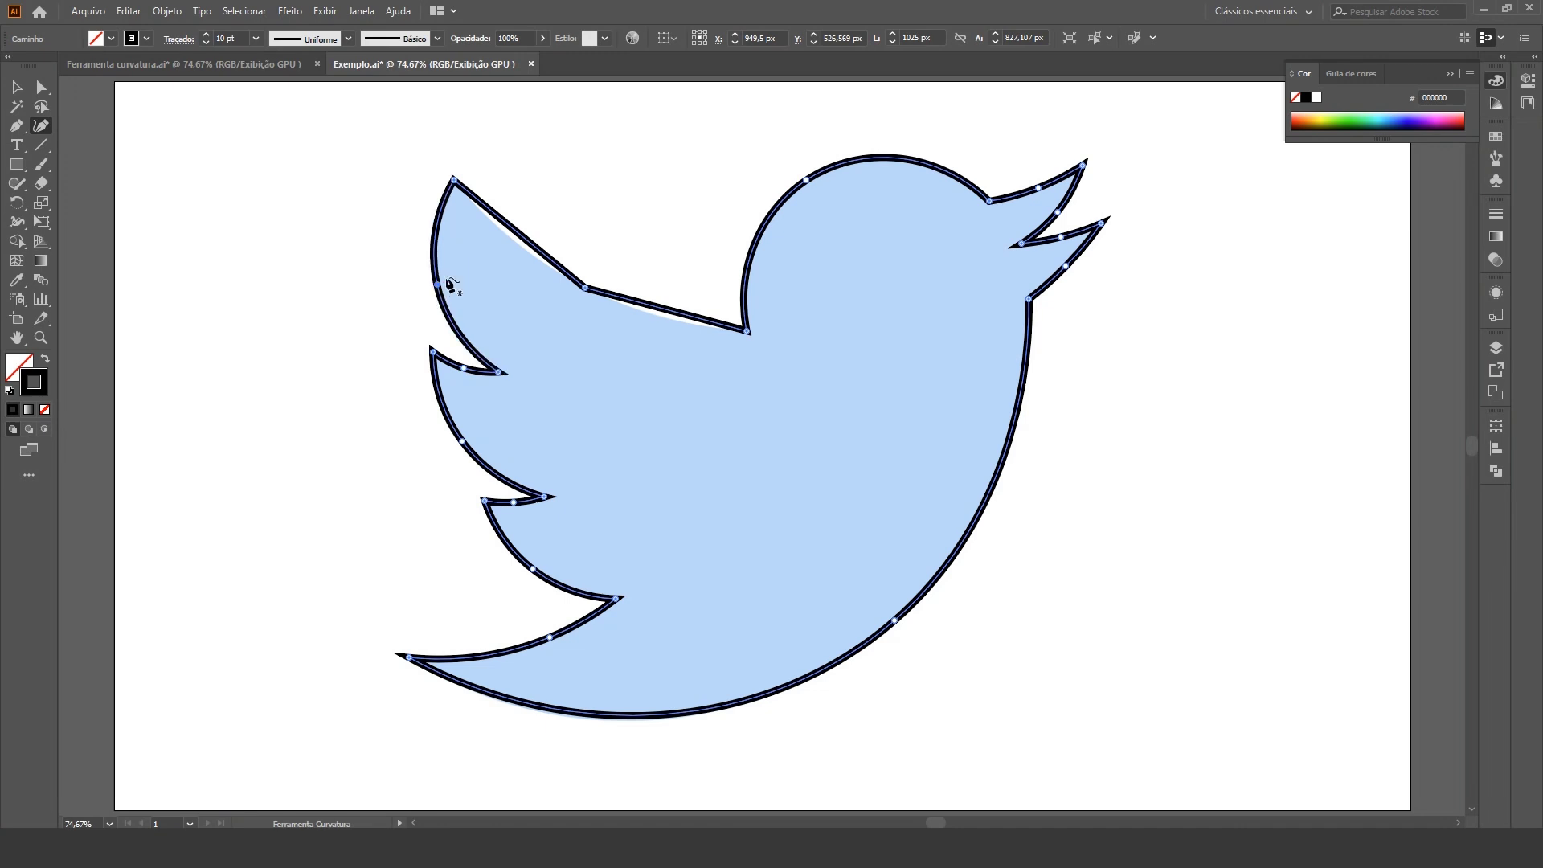
left_click(584, 288)
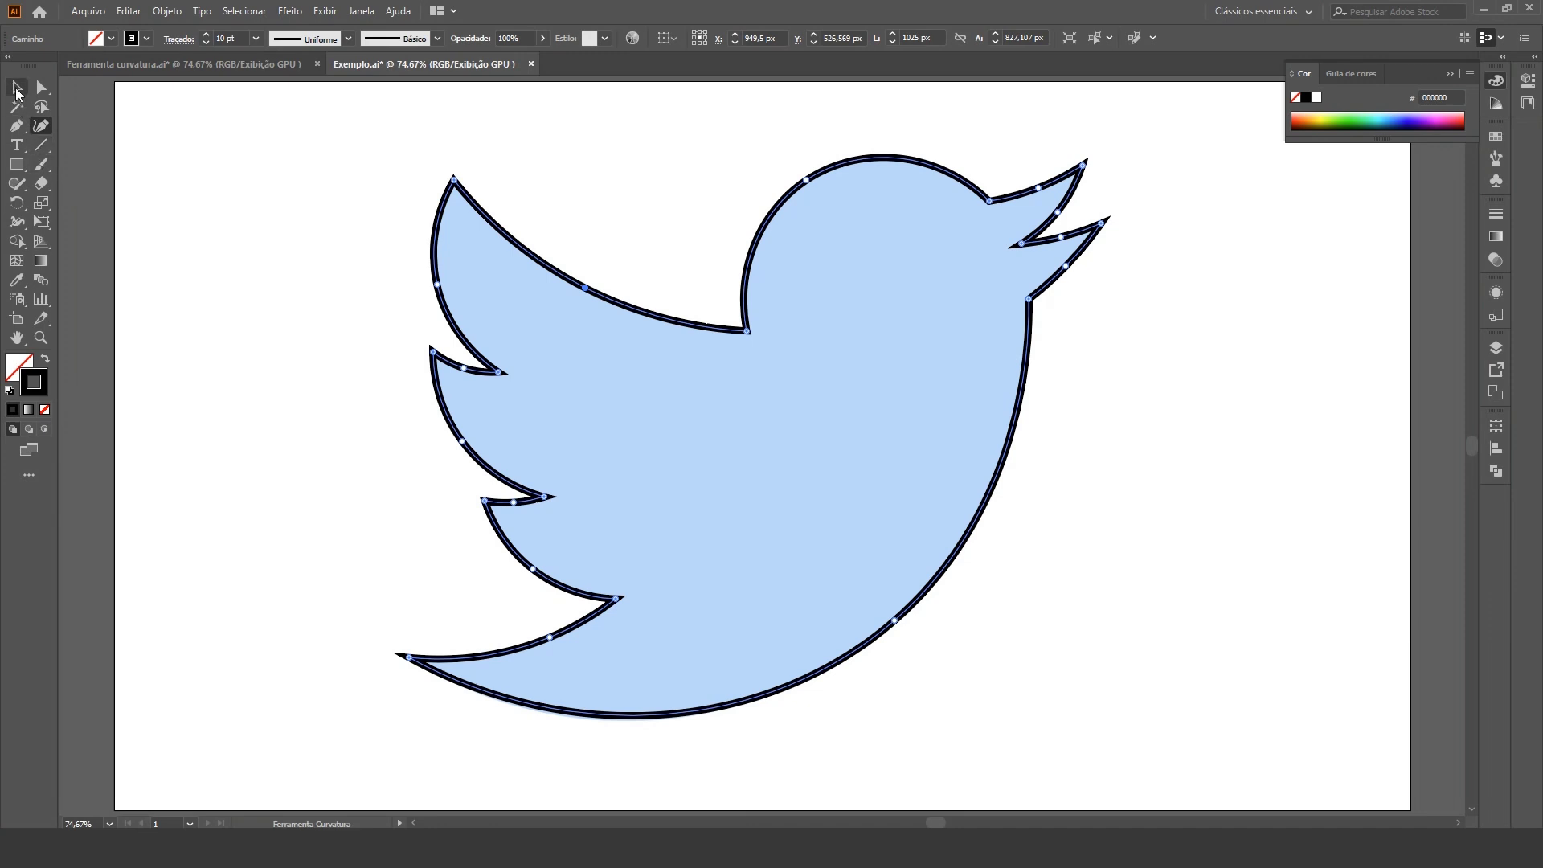
Step: Remove the bird's stroke and fill it with blue, starting from 1D92F2 and settling on #089CF7
left_click(17, 88)
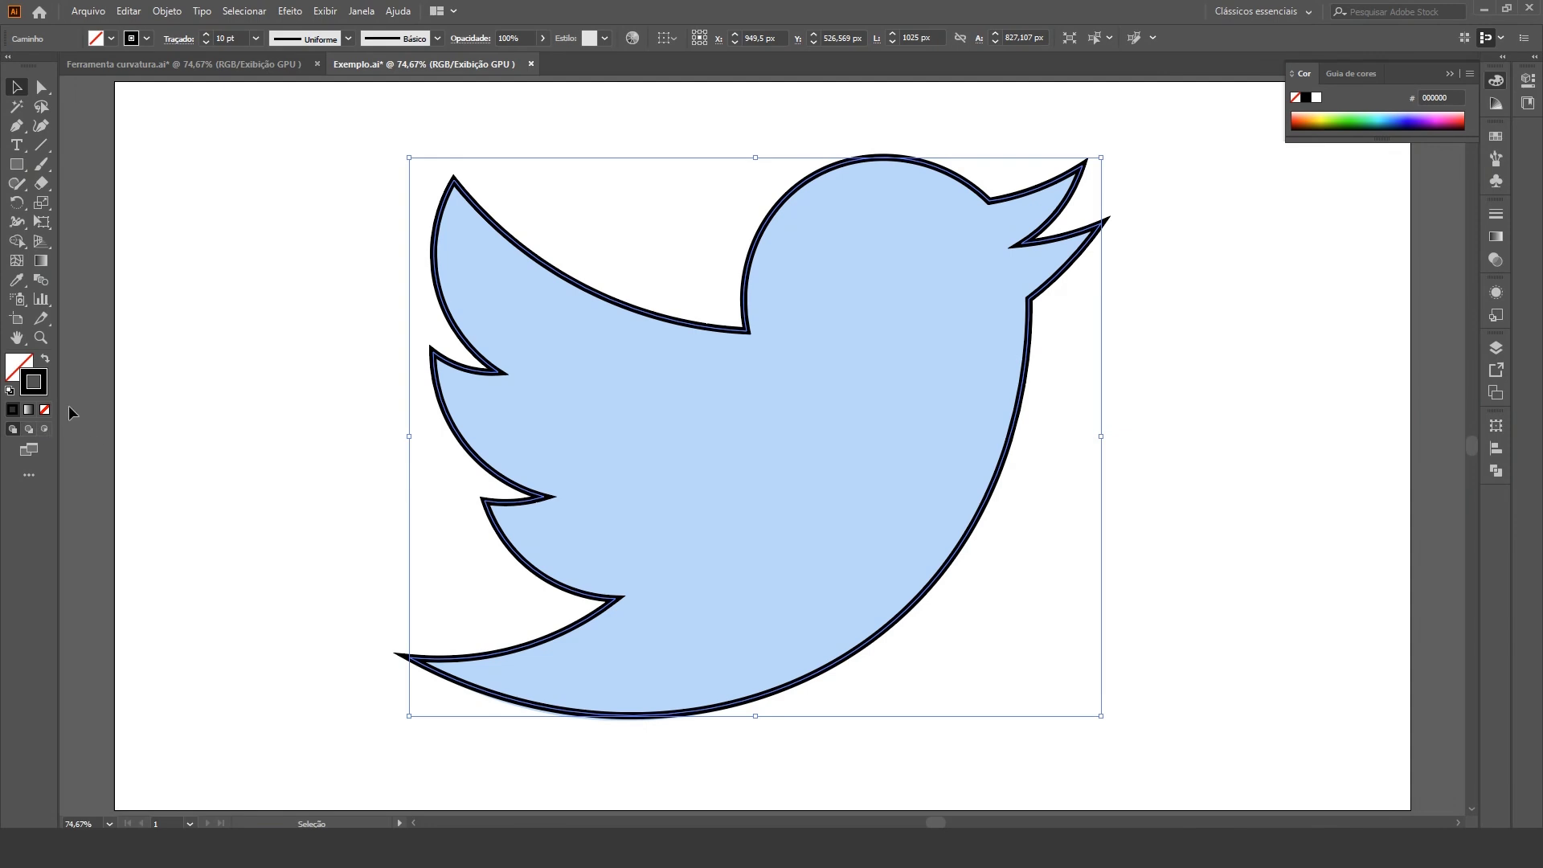
left_click(46, 410)
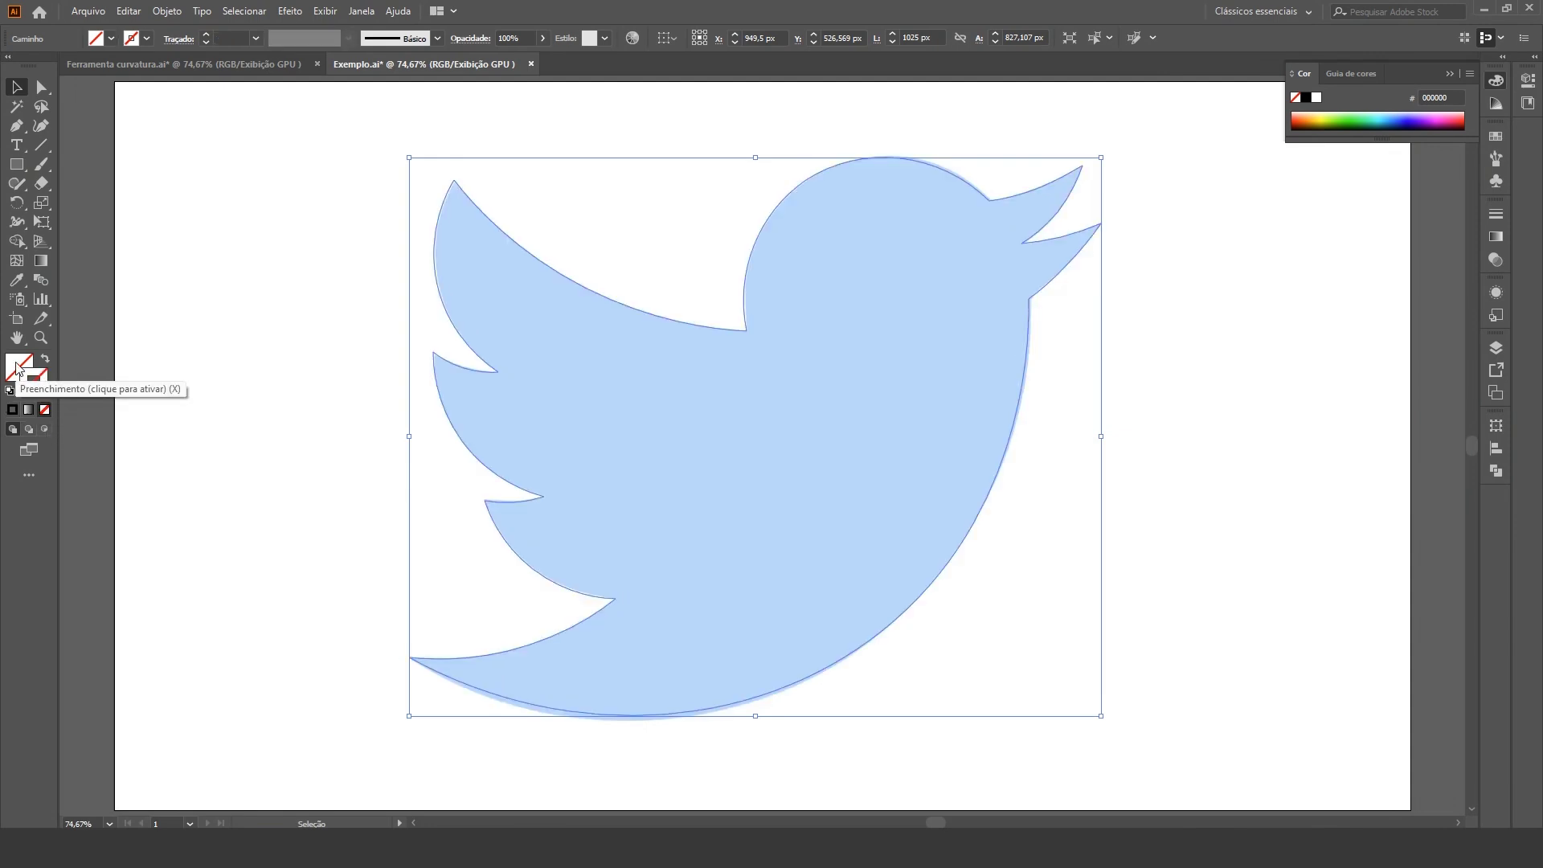
left_click(12, 410)
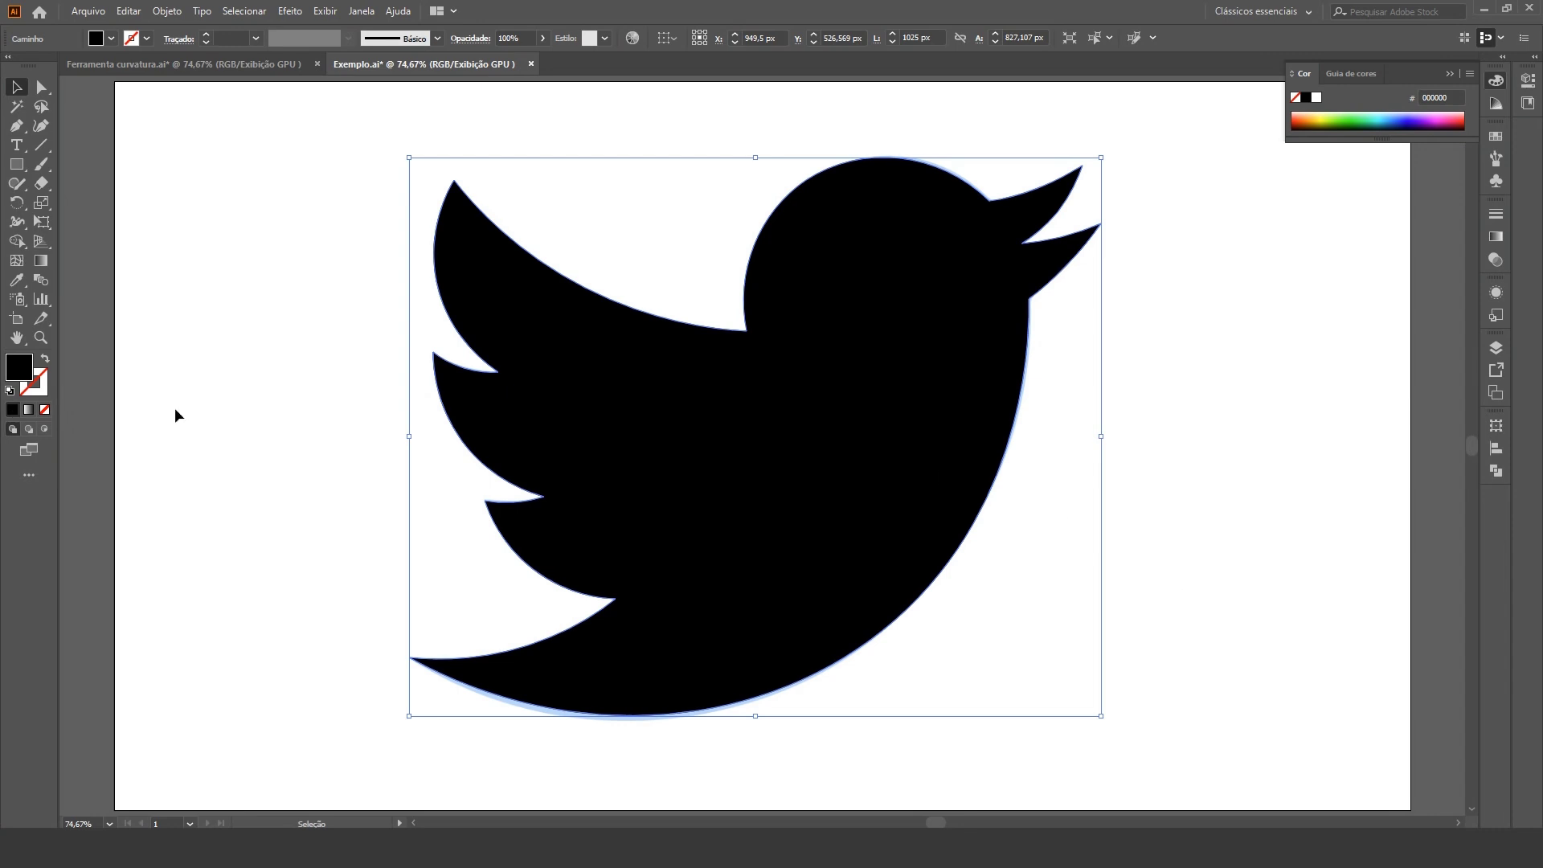
double_click(19, 366)
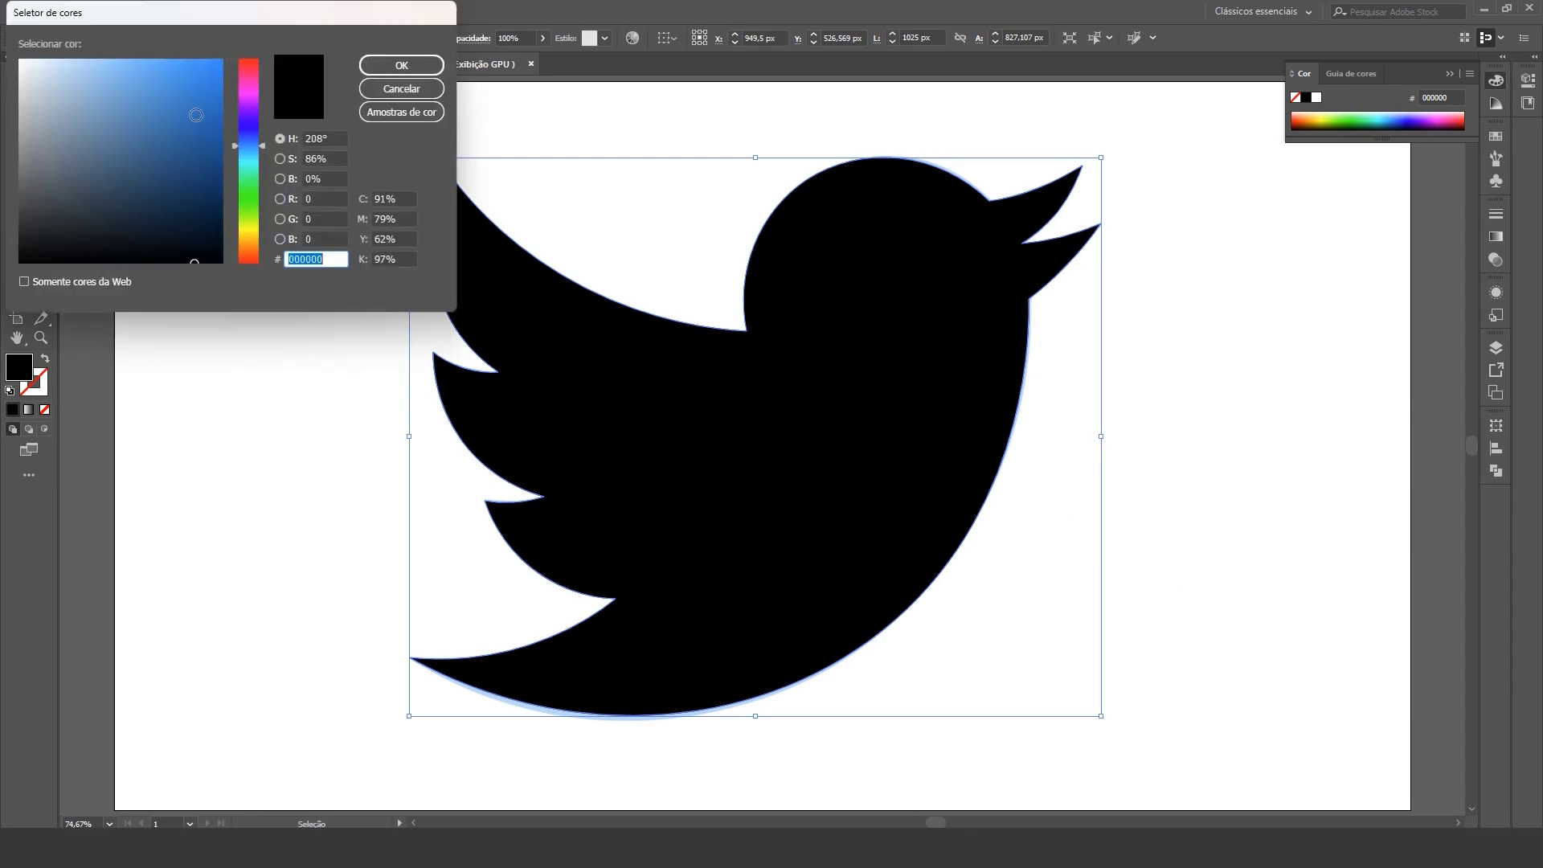
type("1D92F2")
left_click(250, 147)
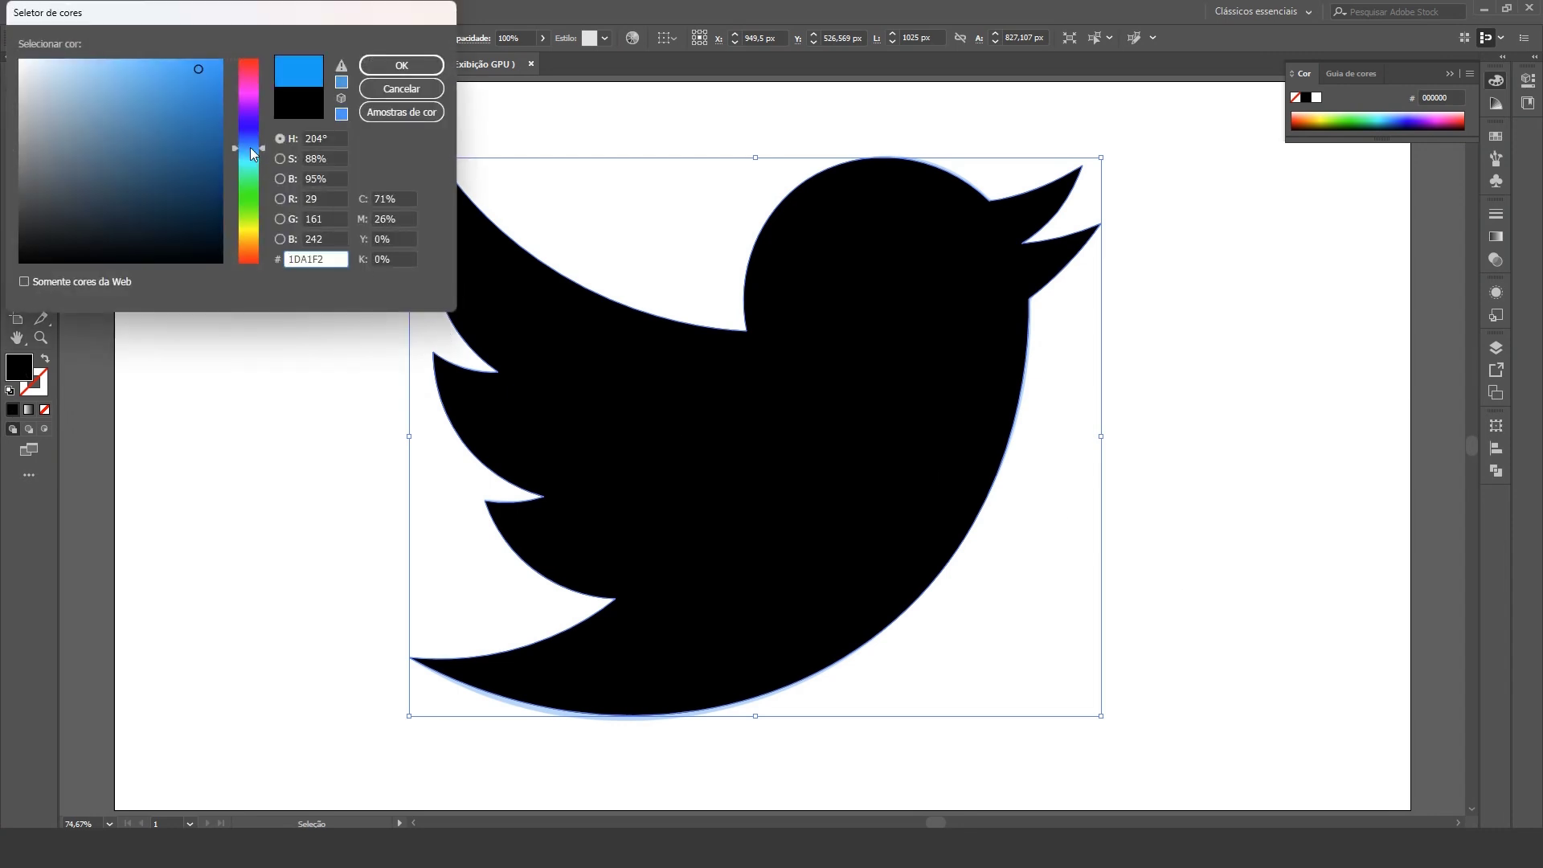
left_click(211, 66)
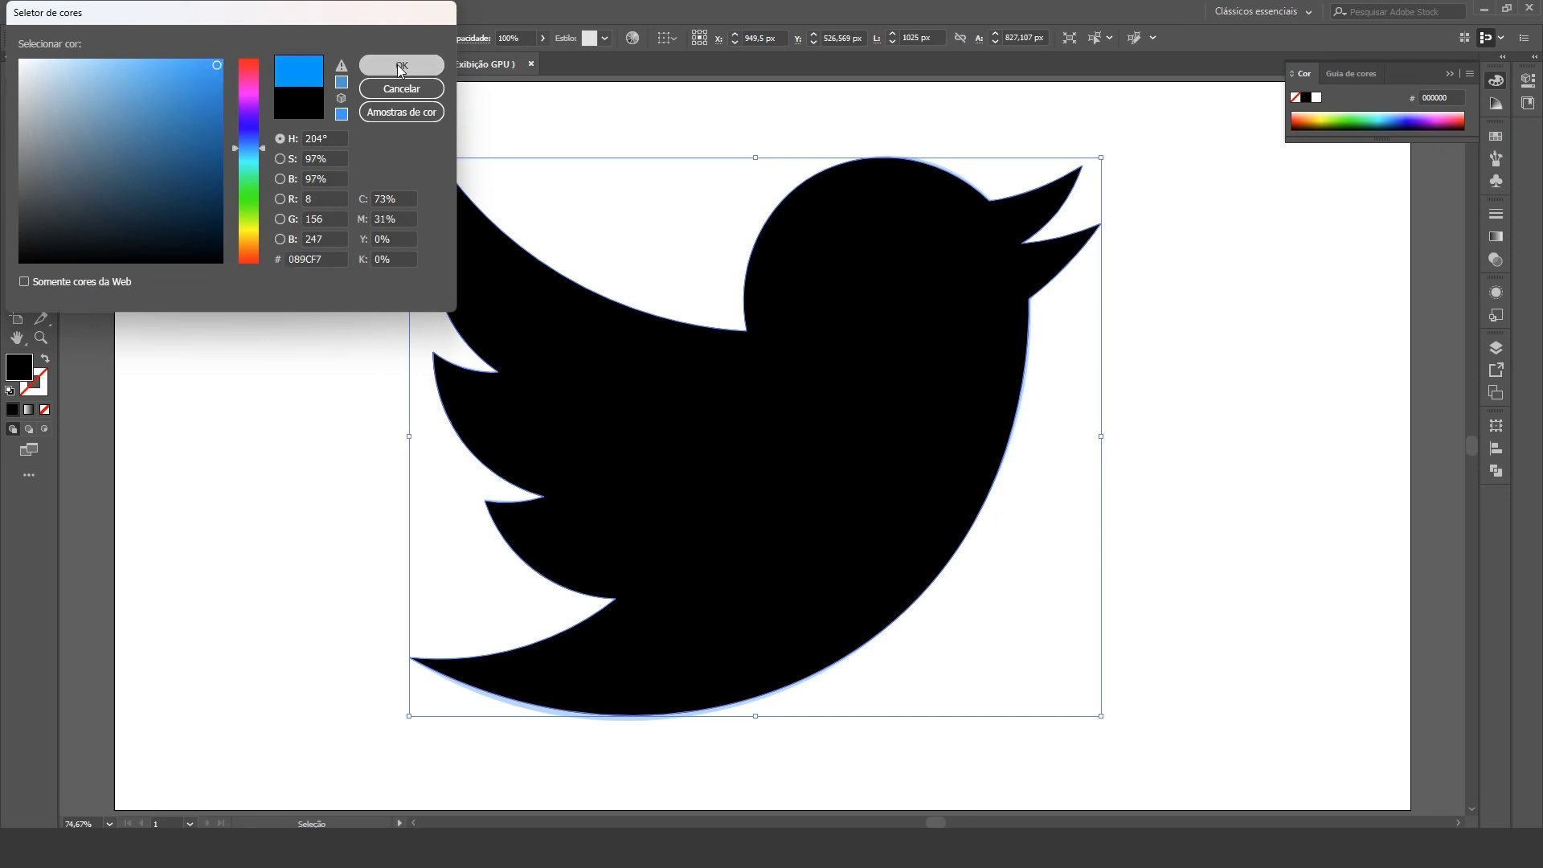
left_click(401, 65)
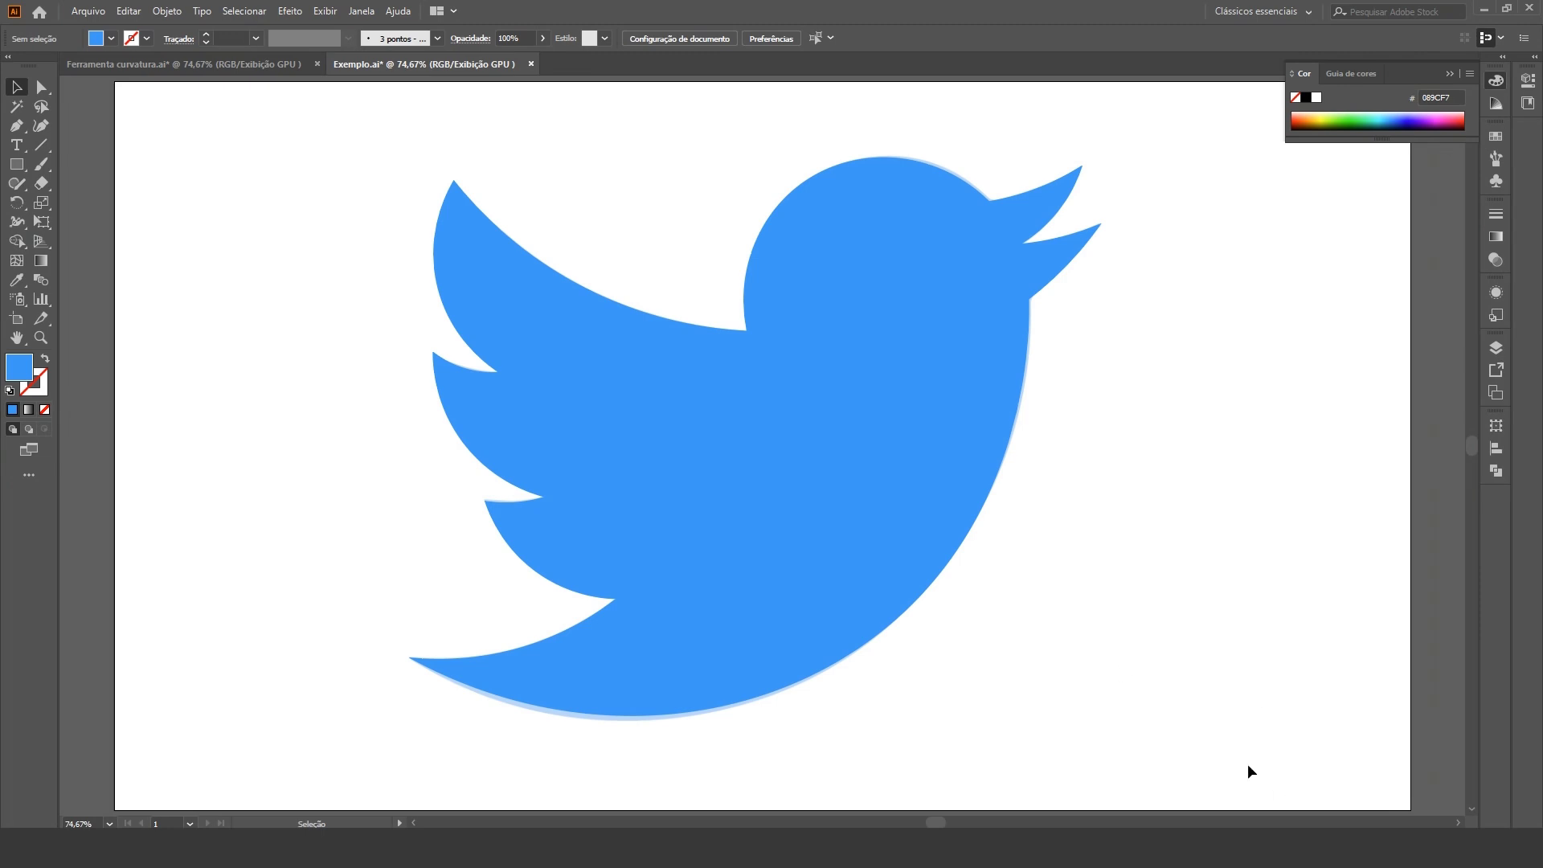
left_click(1007, 675)
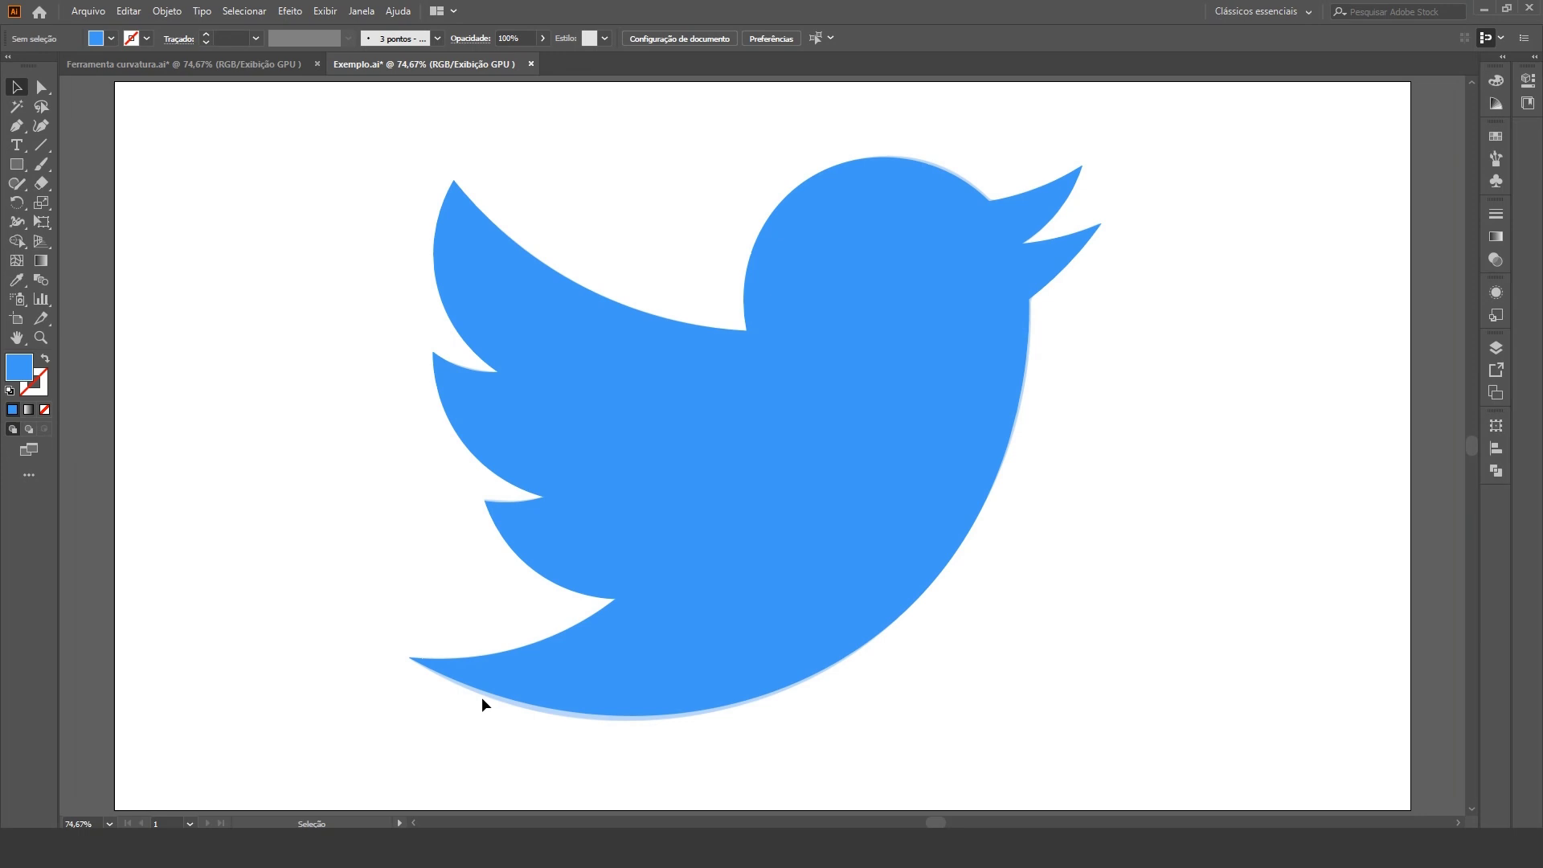
Step: Adjust the belly and head-top direction handles with Direct Selection, then deselect and return to Selection
left_click(816, 455)
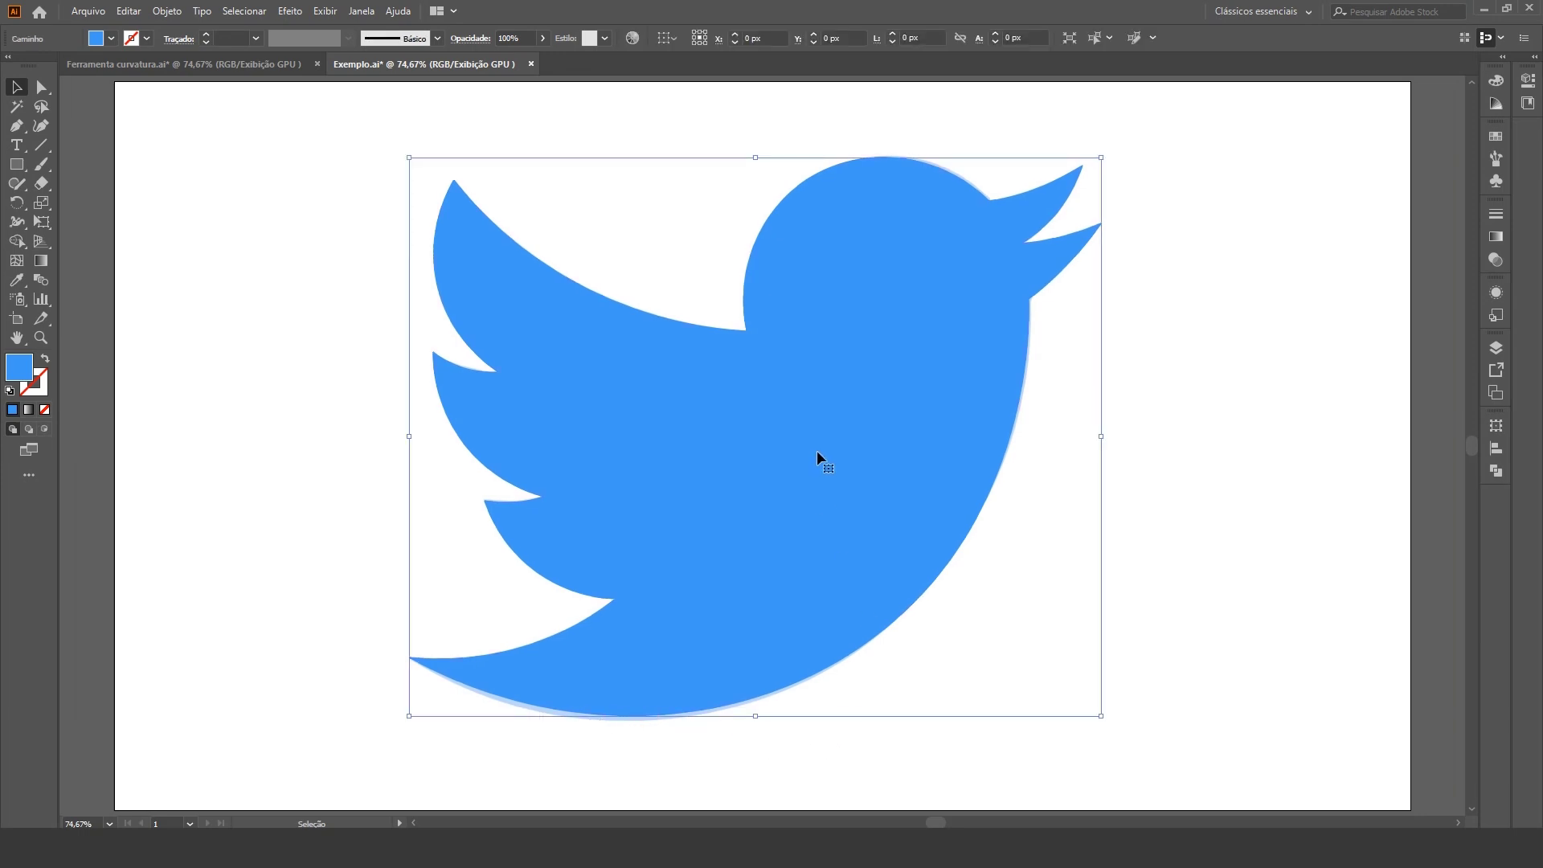
left_click(42, 88)
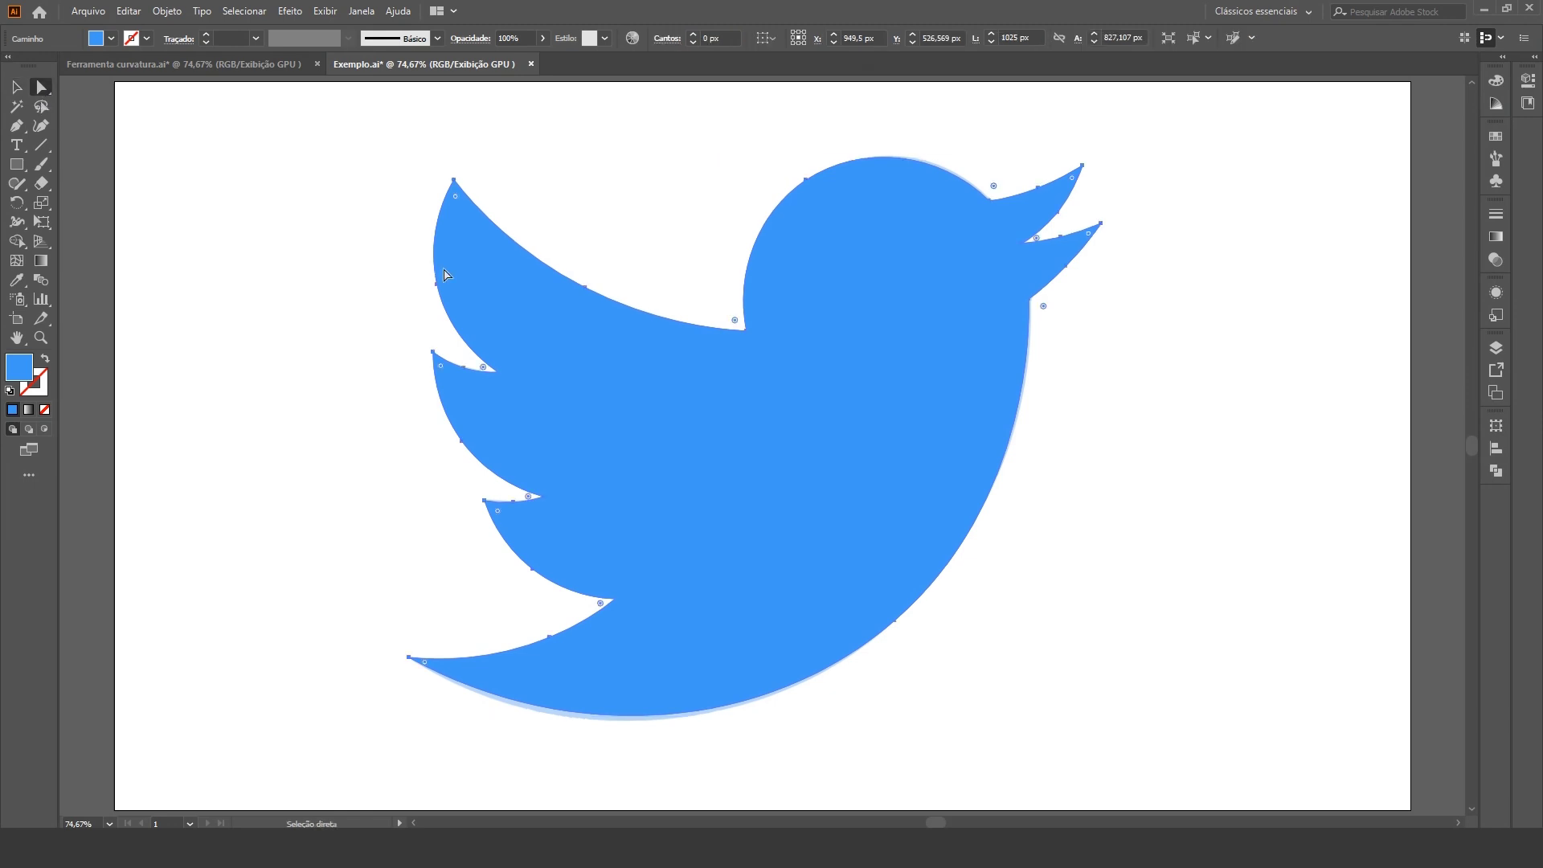
left_click(896, 620)
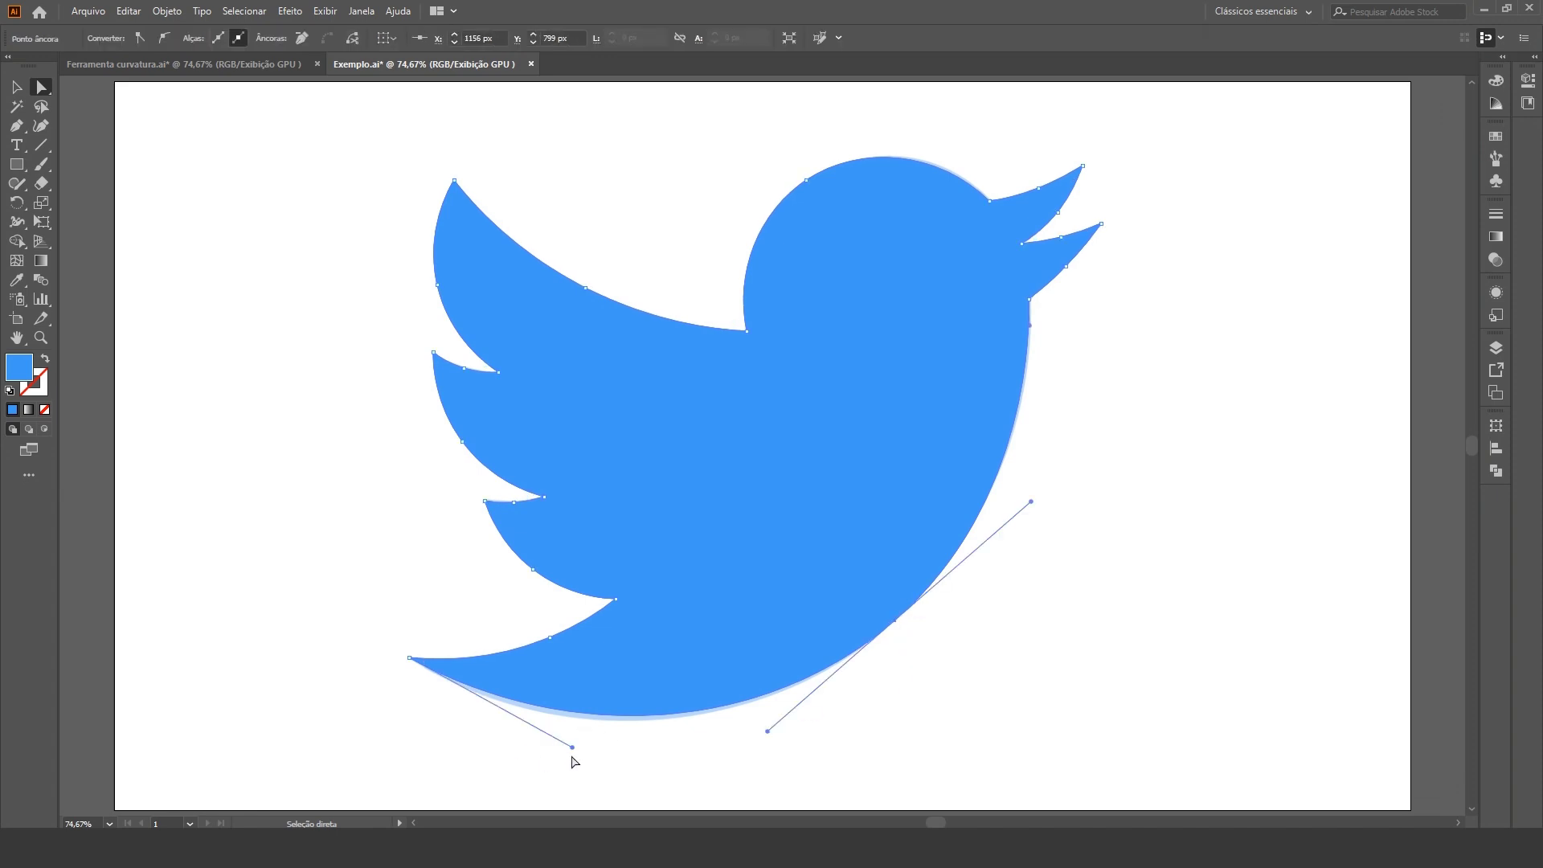
left_click_drag(572, 748, 579, 761)
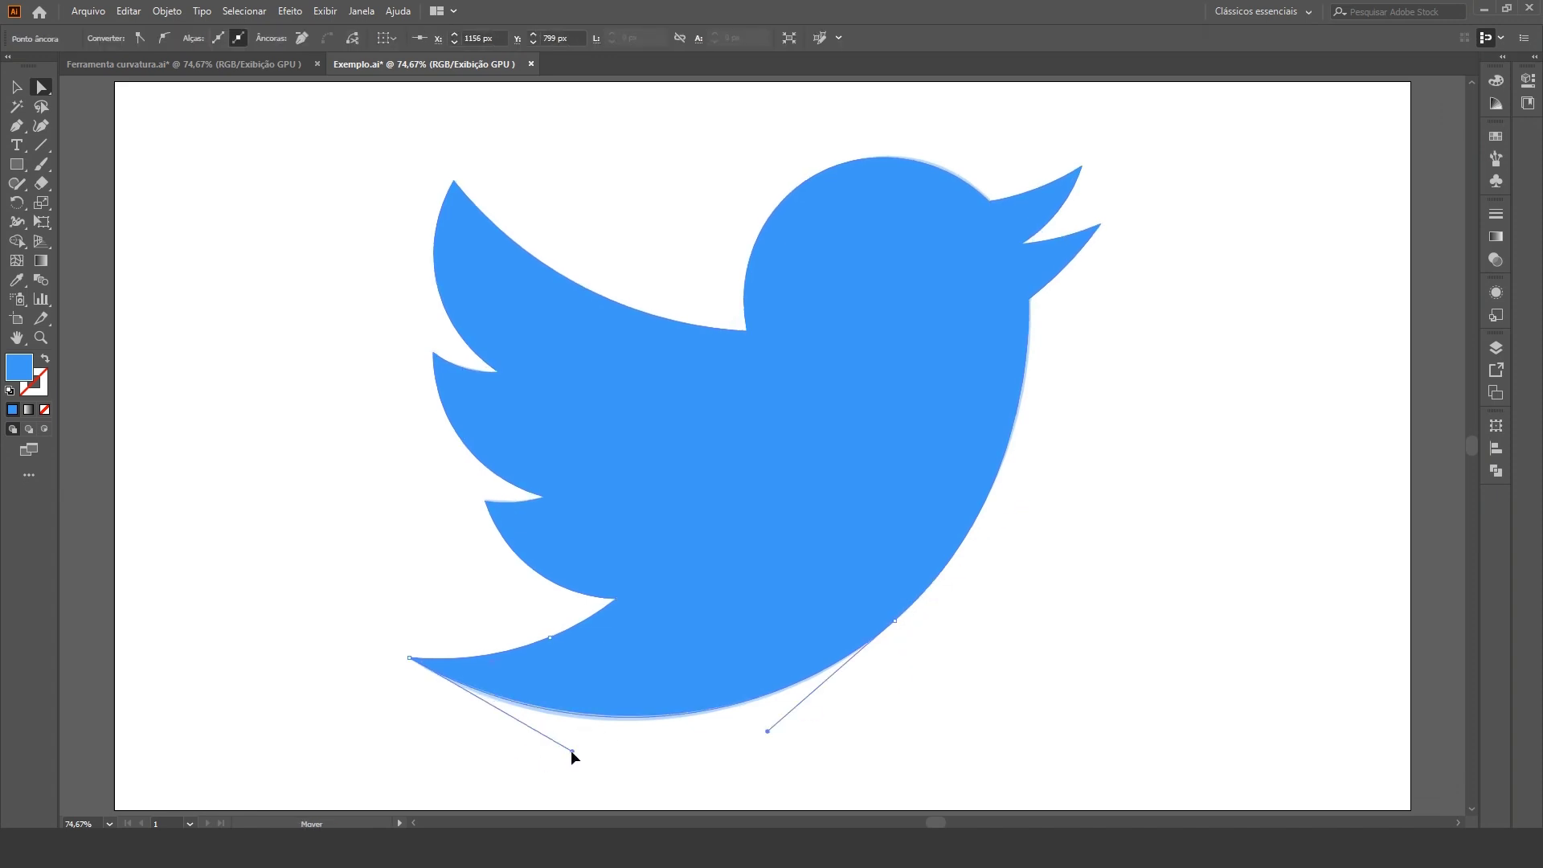
left_click_drag(580, 761, 579, 762)
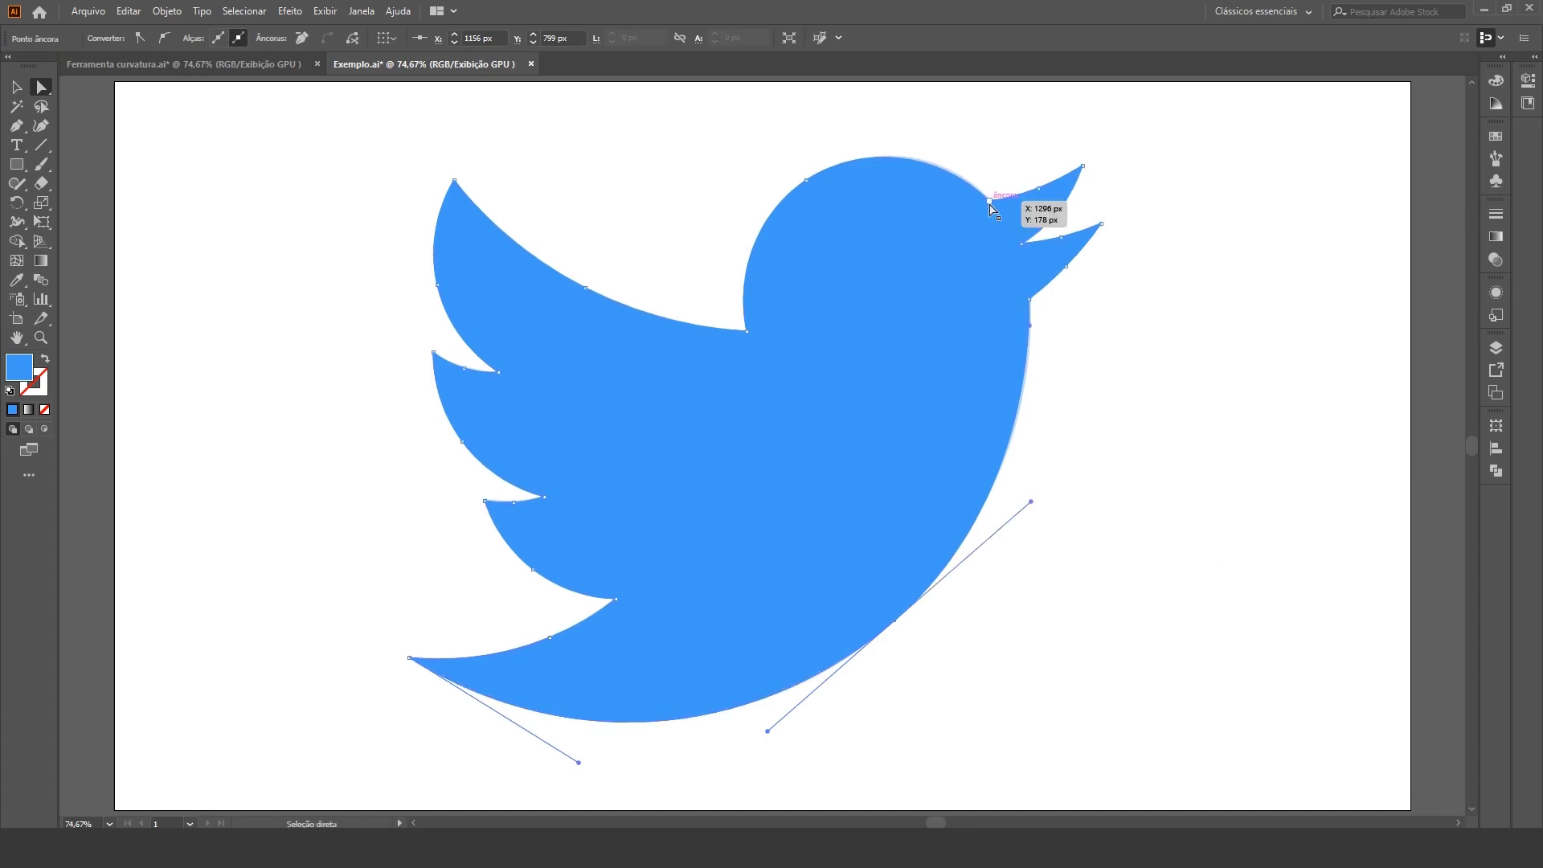
left_click(890, 154)
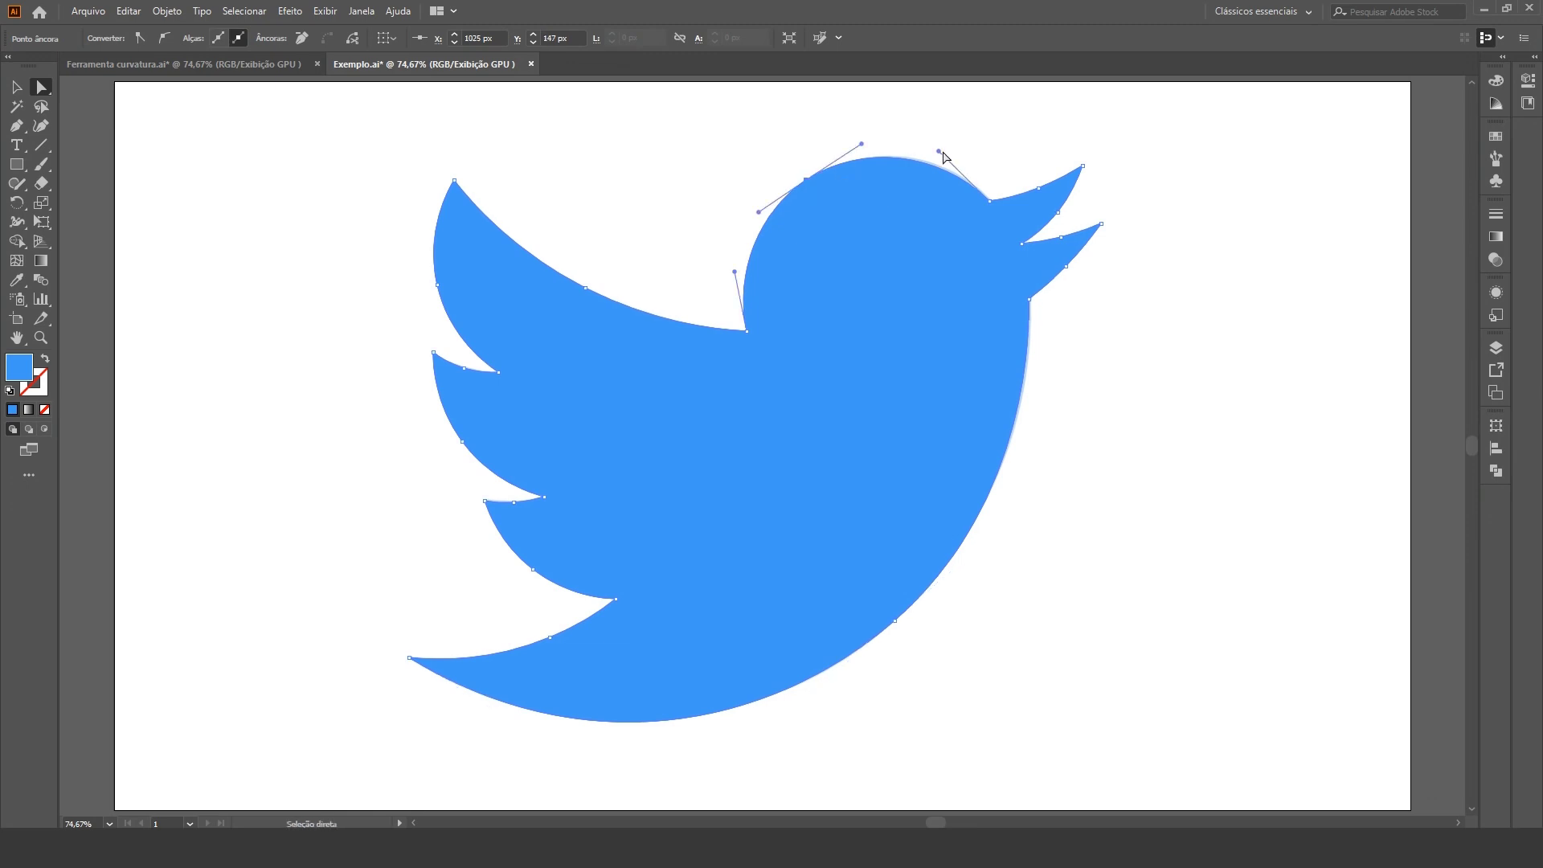
left_click_drag(939, 151, 942, 147)
left_click(1178, 511)
key("v")
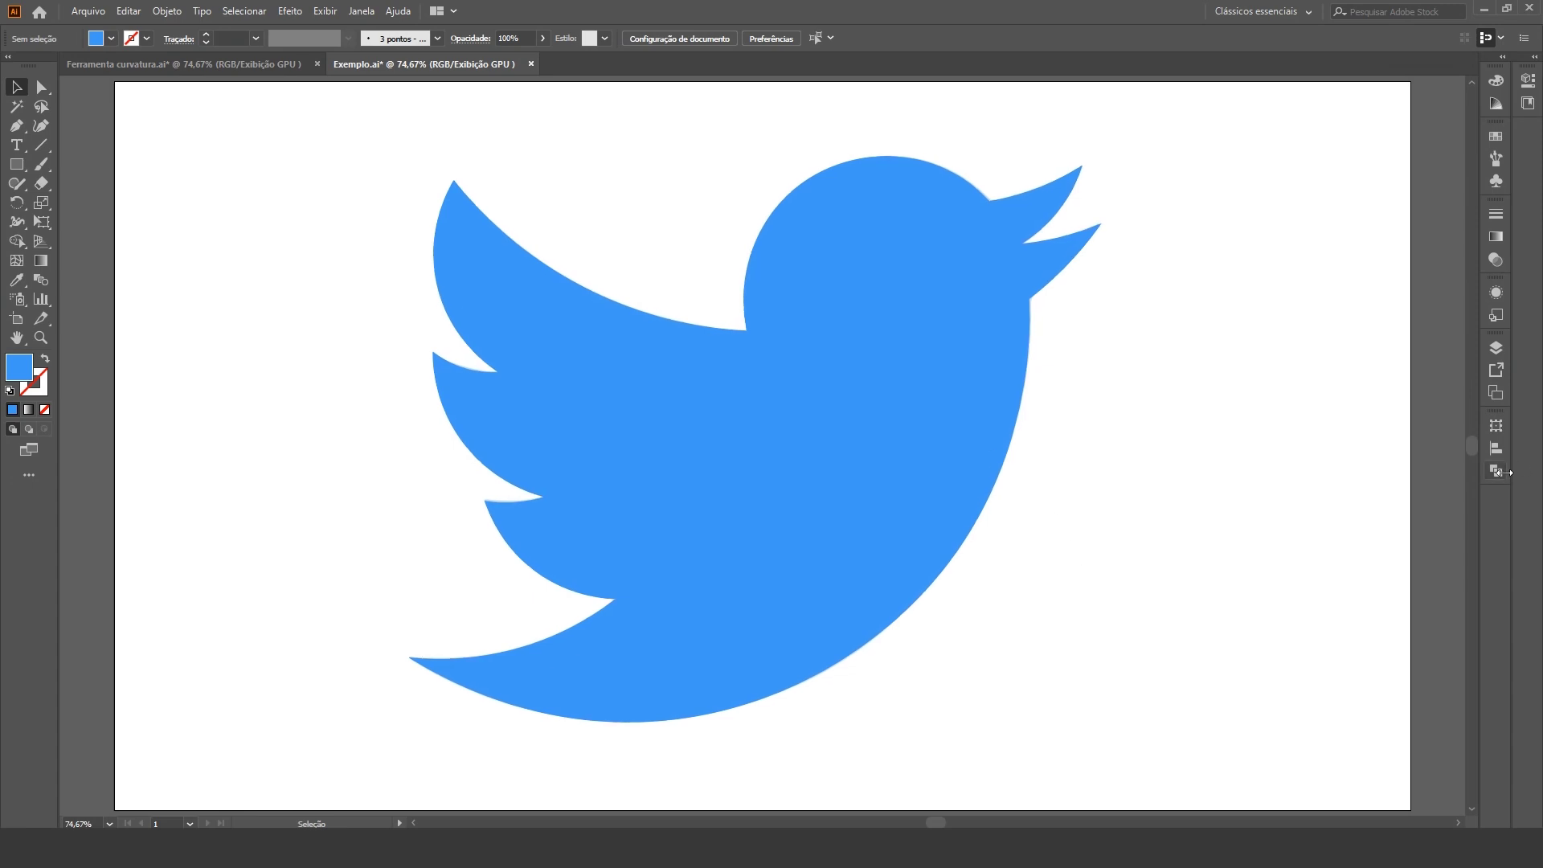
Step: Delete the placed reference image layer, leaving only the solid blue bird path
left_click(1496, 348)
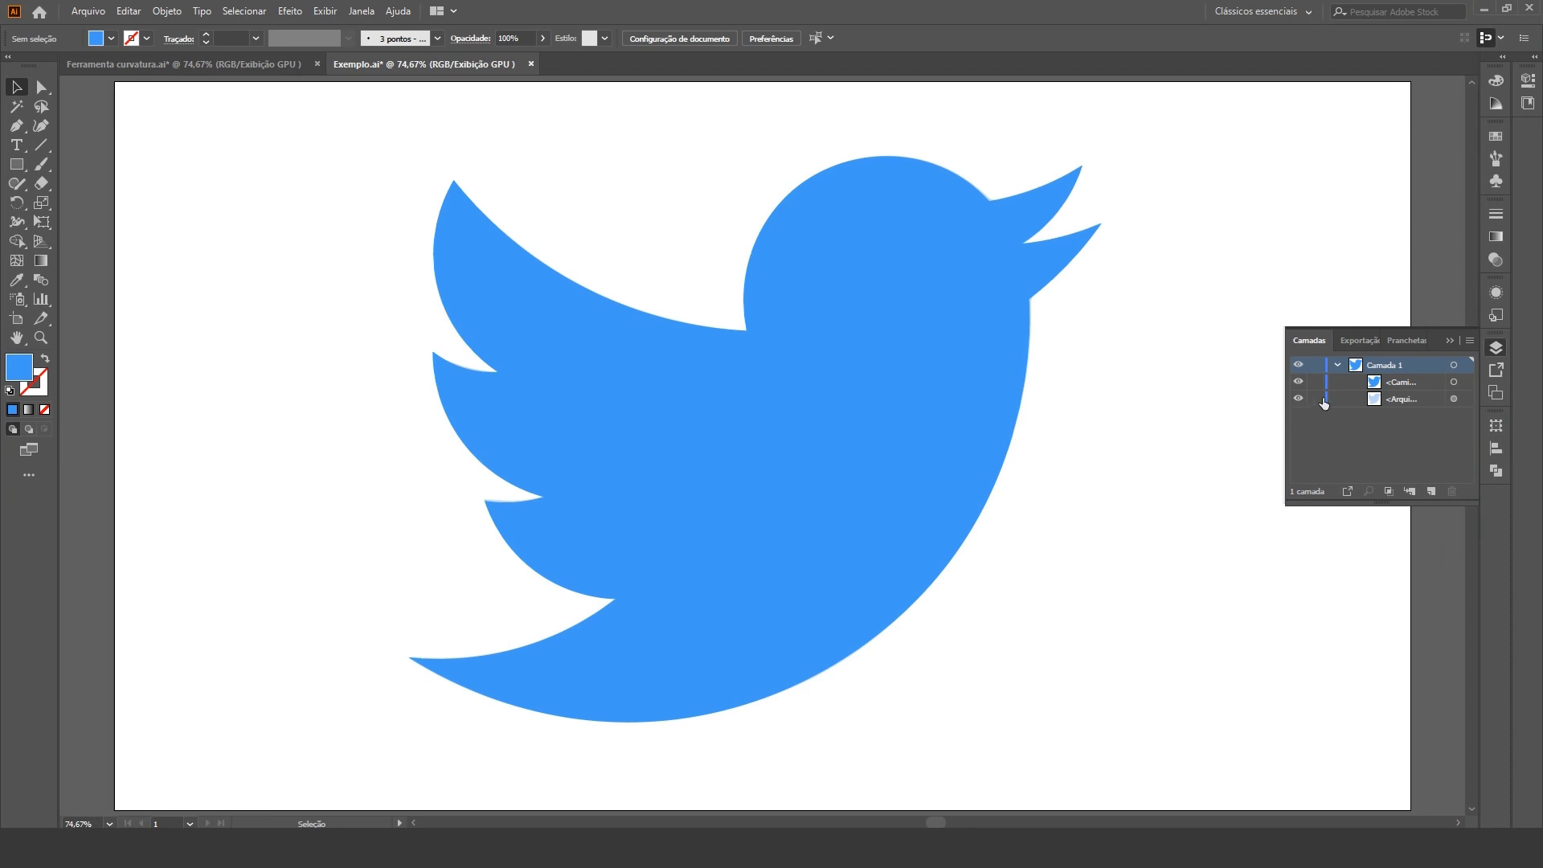
left_click(1054, 622)
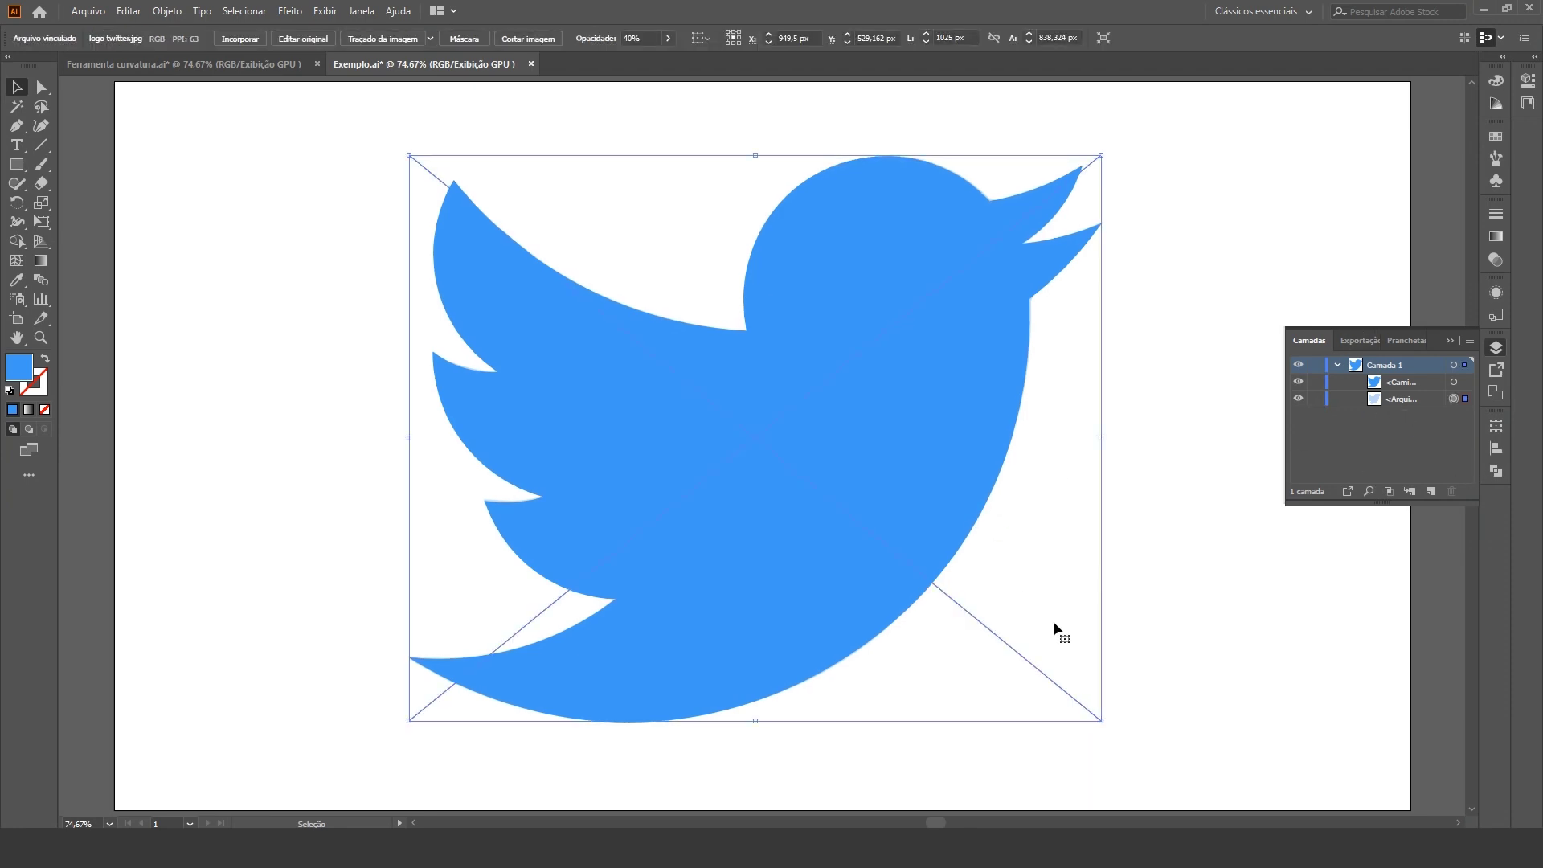
key("Delete")
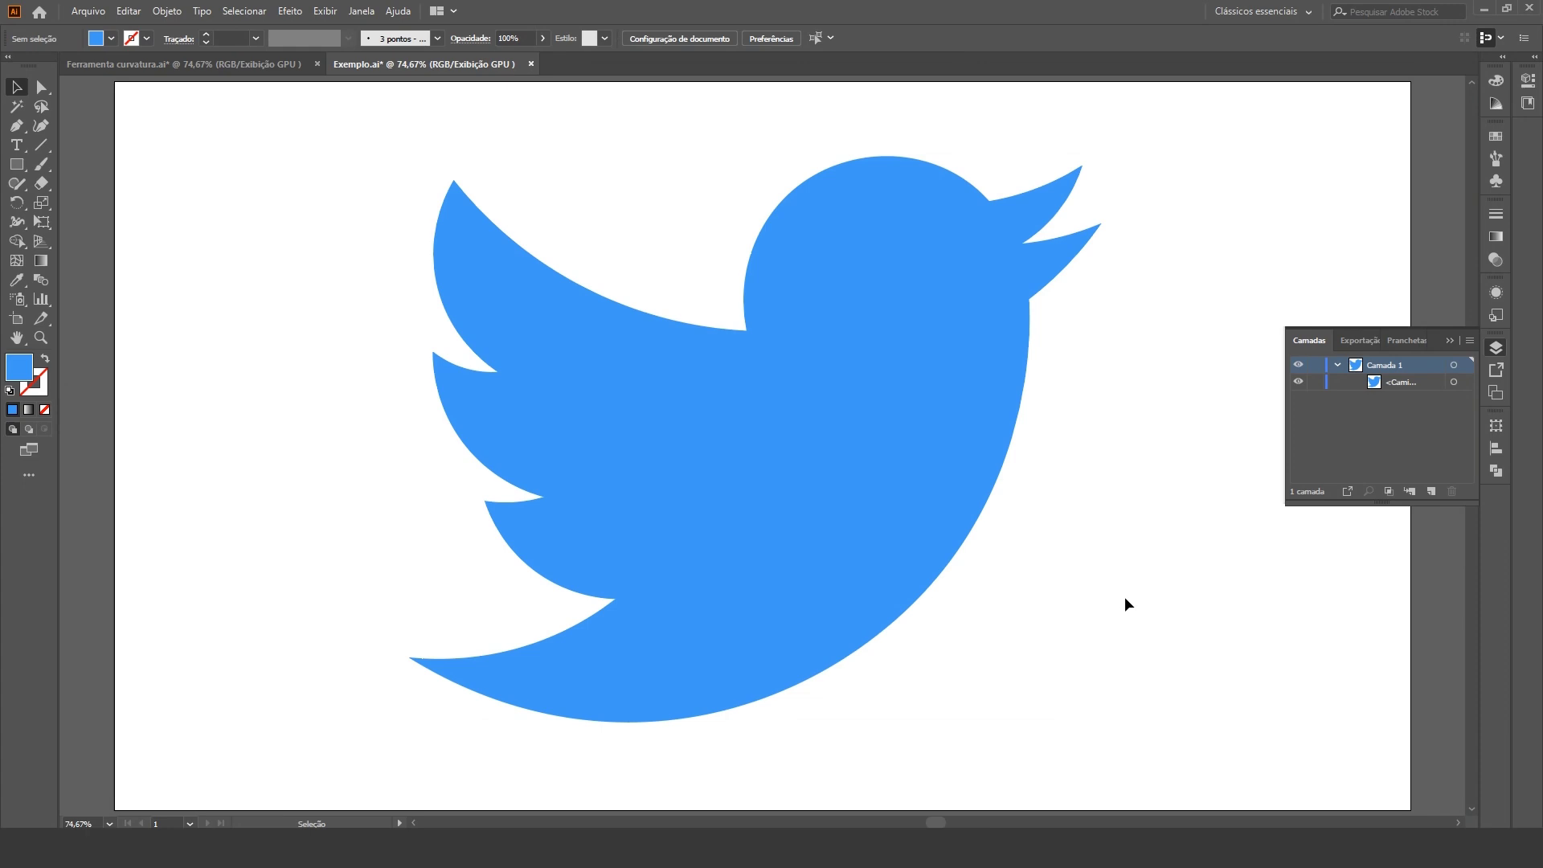
left_click(1447, 341)
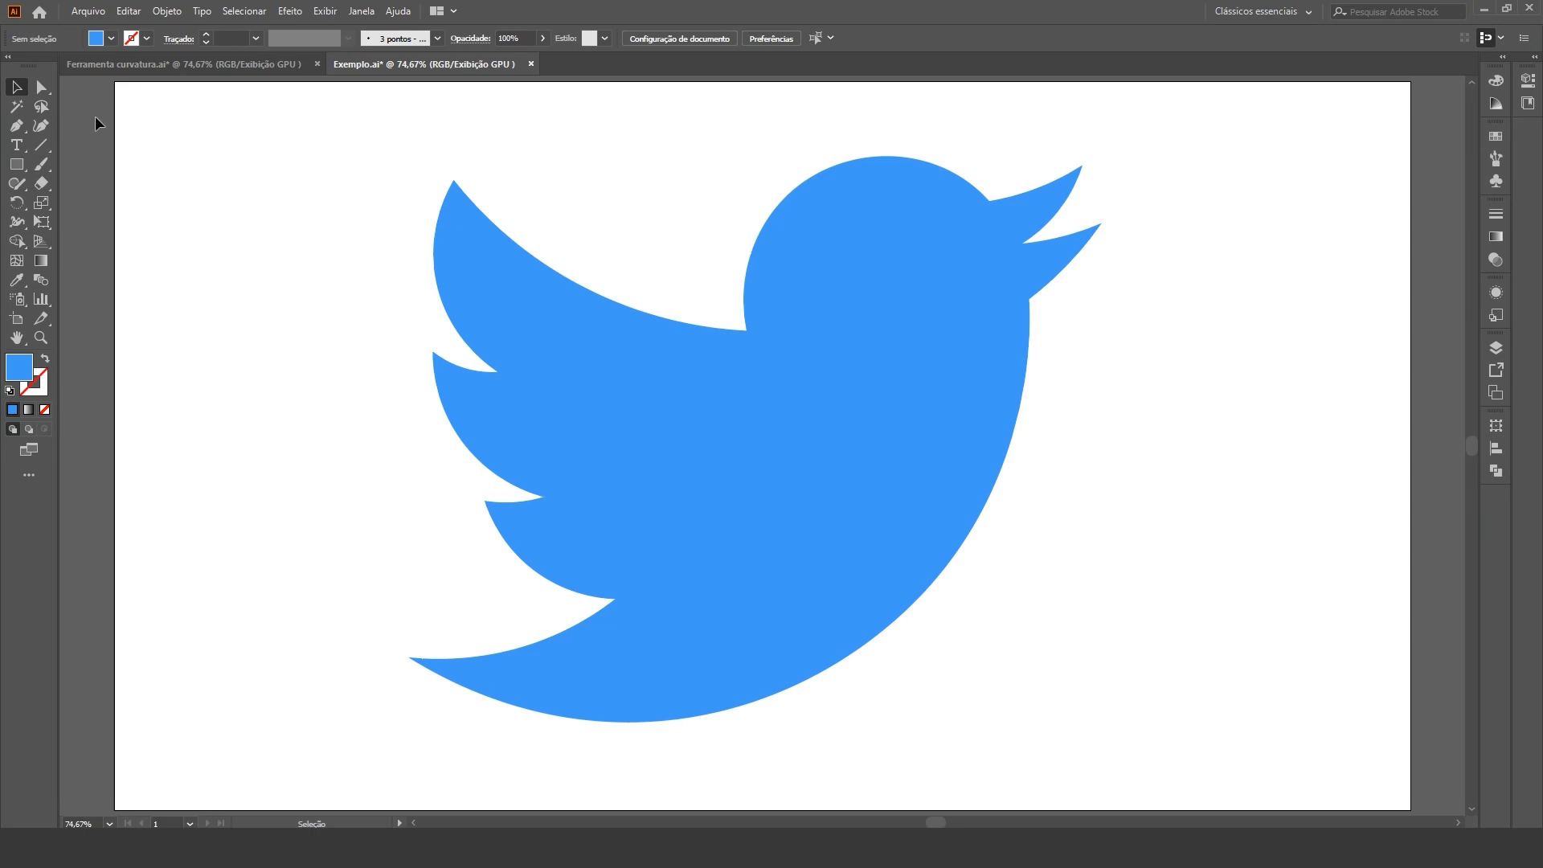
left_click(86, 12)
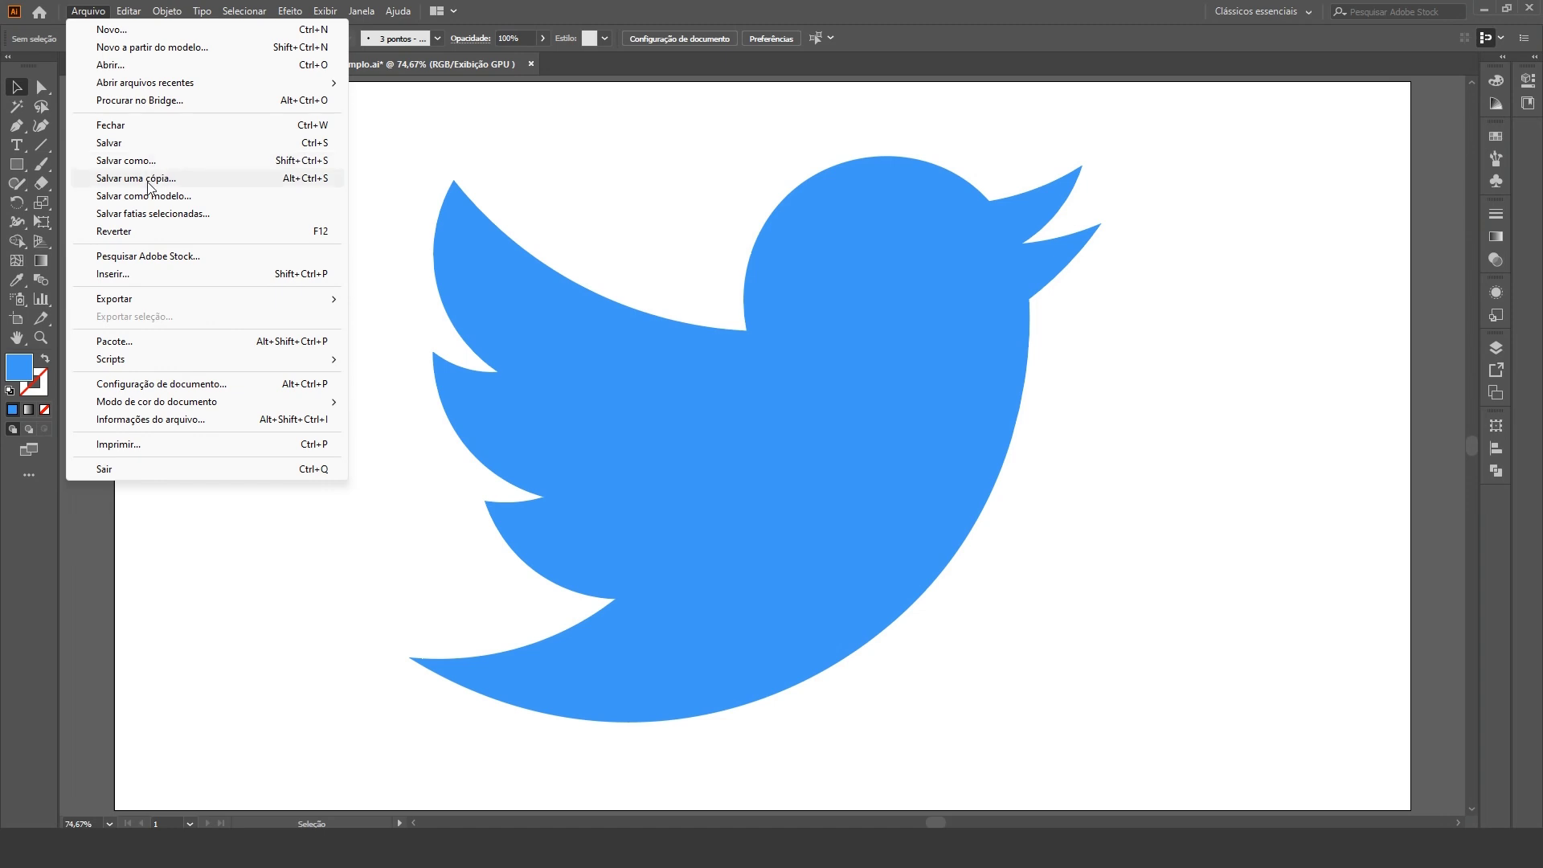
mouse_move(114, 299)
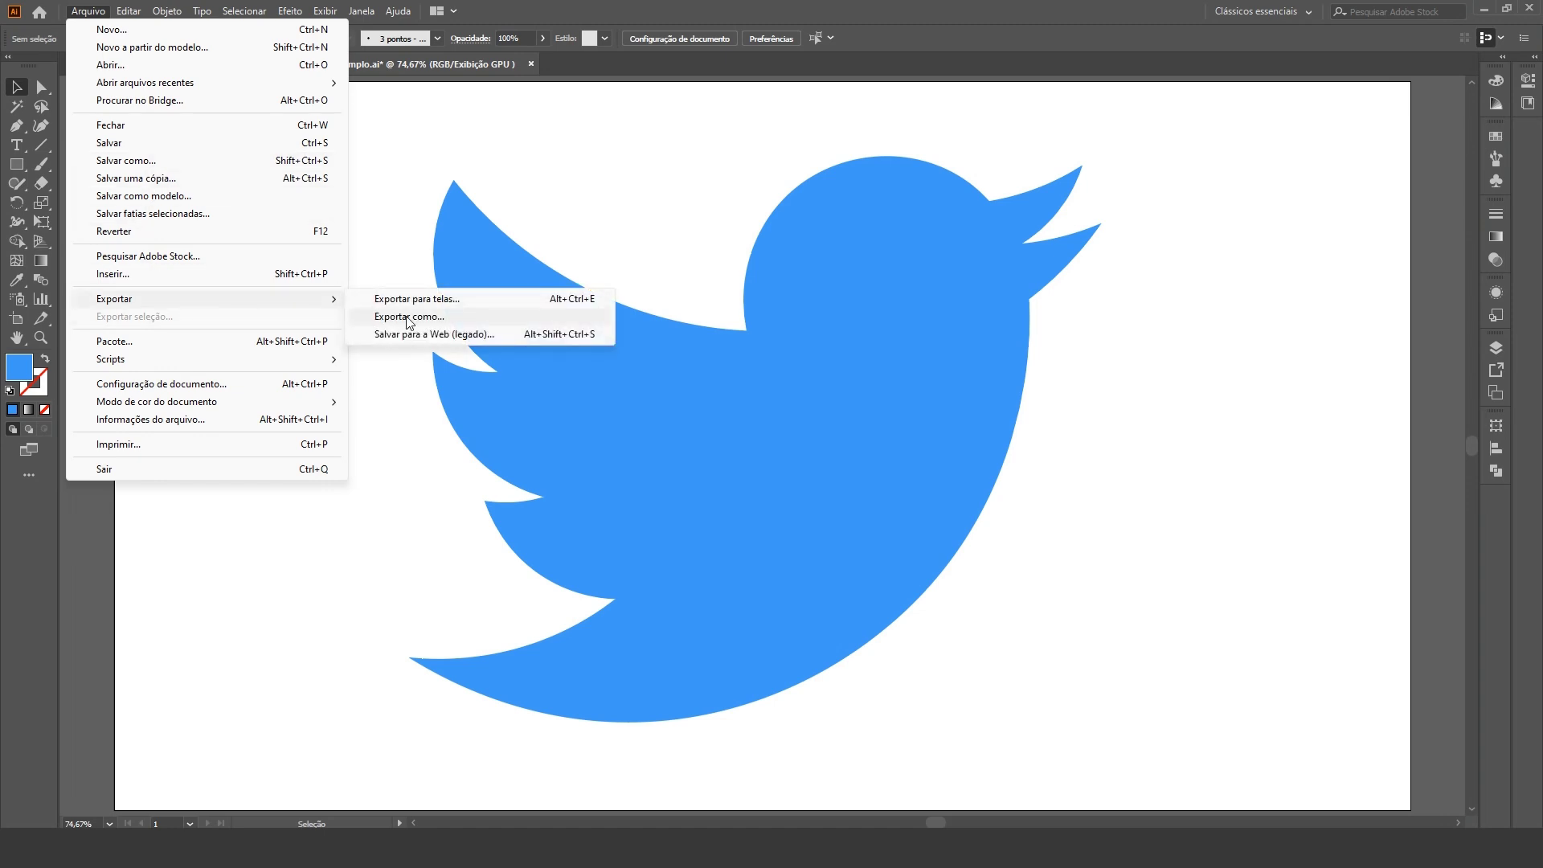
left_click(406, 318)
left_click(224, 375)
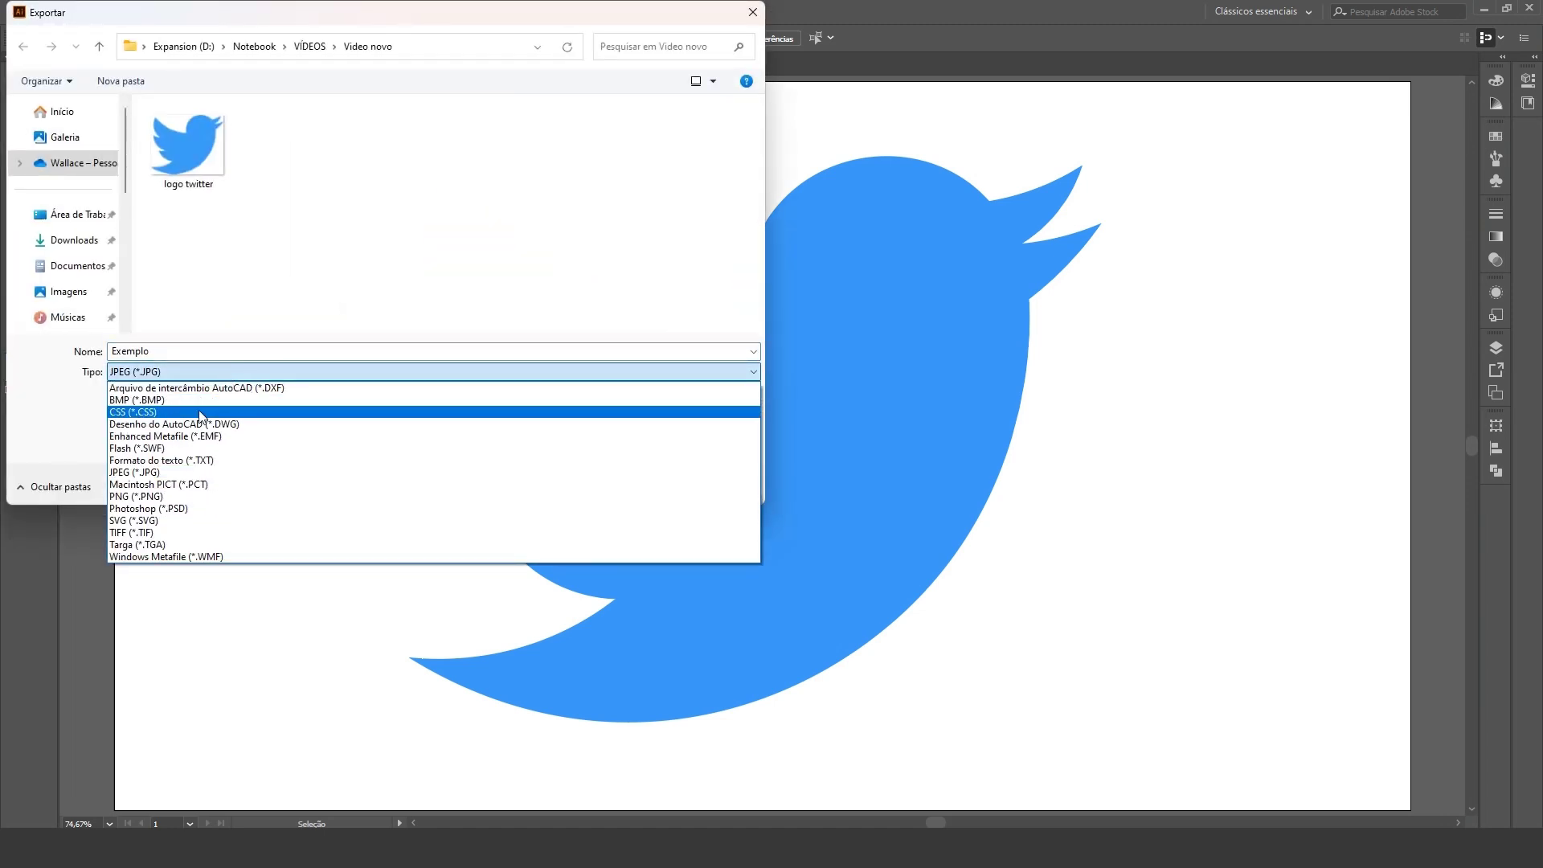
left_click(161, 496)
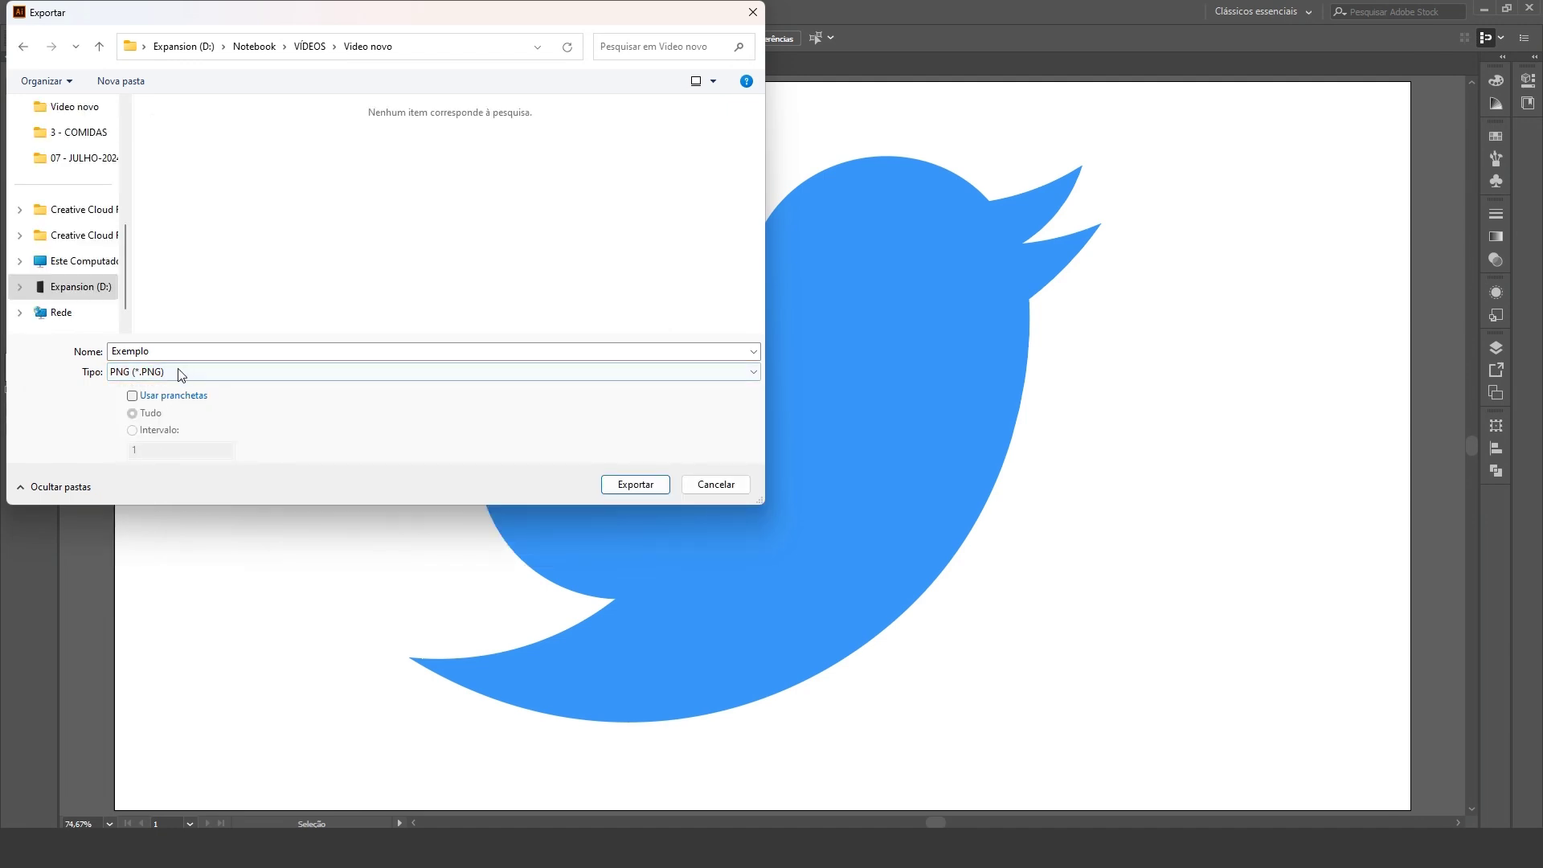
left_click(751, 13)
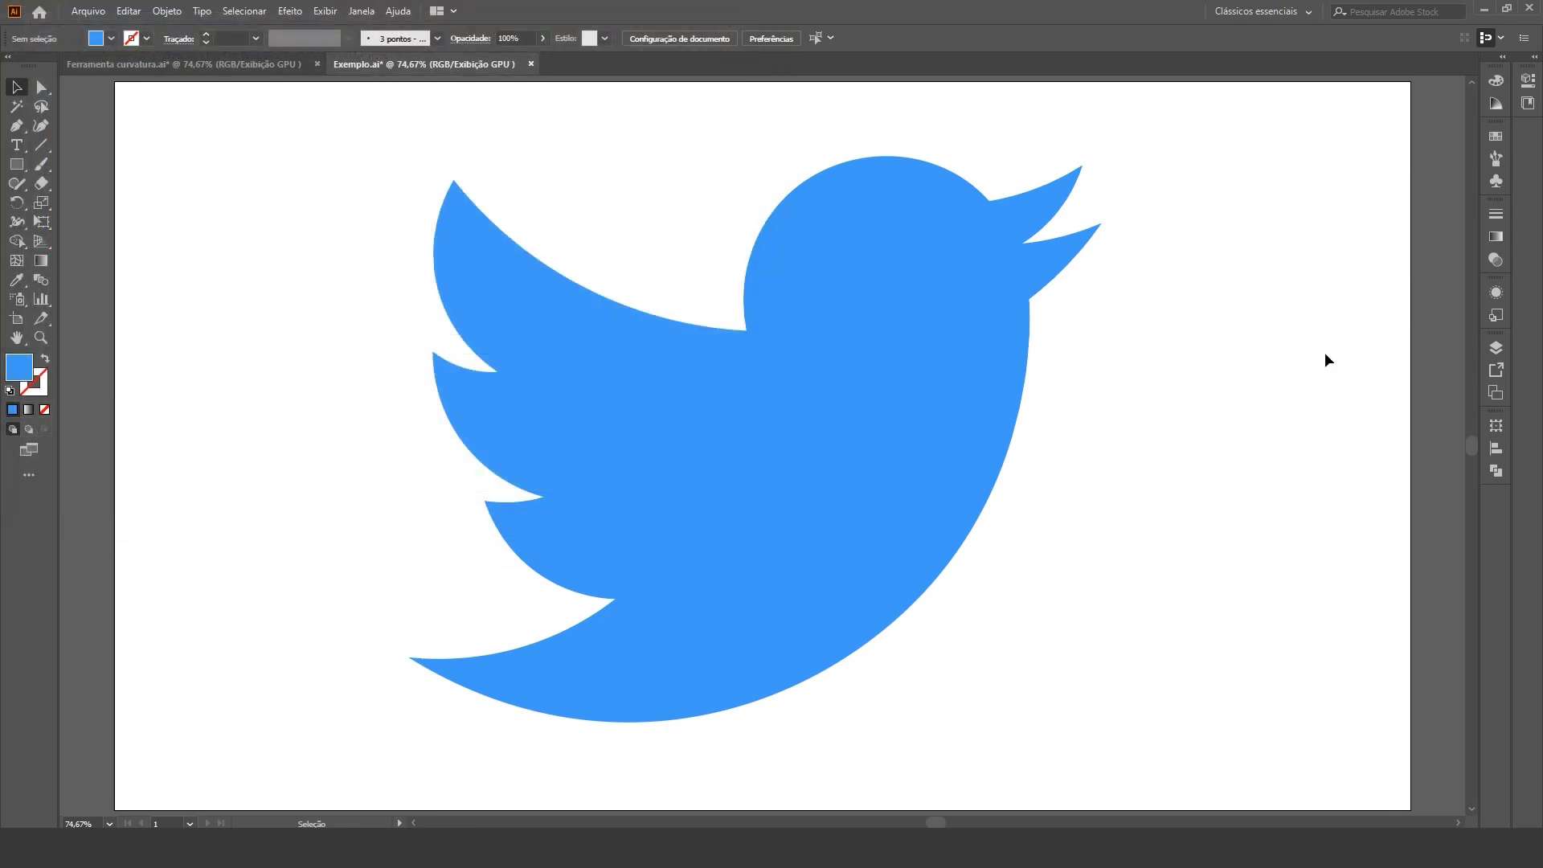